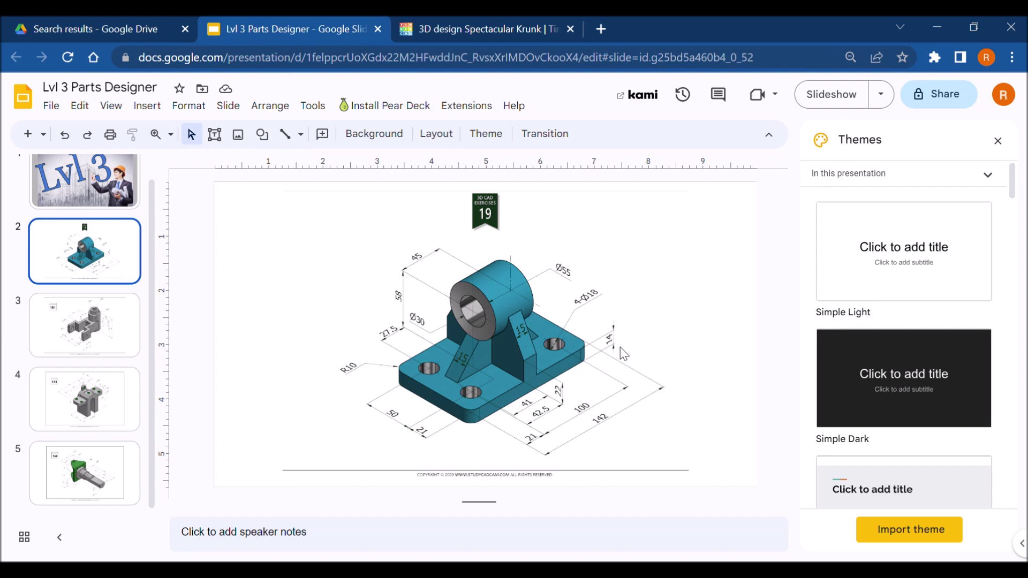
Switch to the Tinkercad design and add a solid box 142 mm long, 92 mm wide and 14 mm high
{"action": "left_click", "coordinate": [479, 24]}
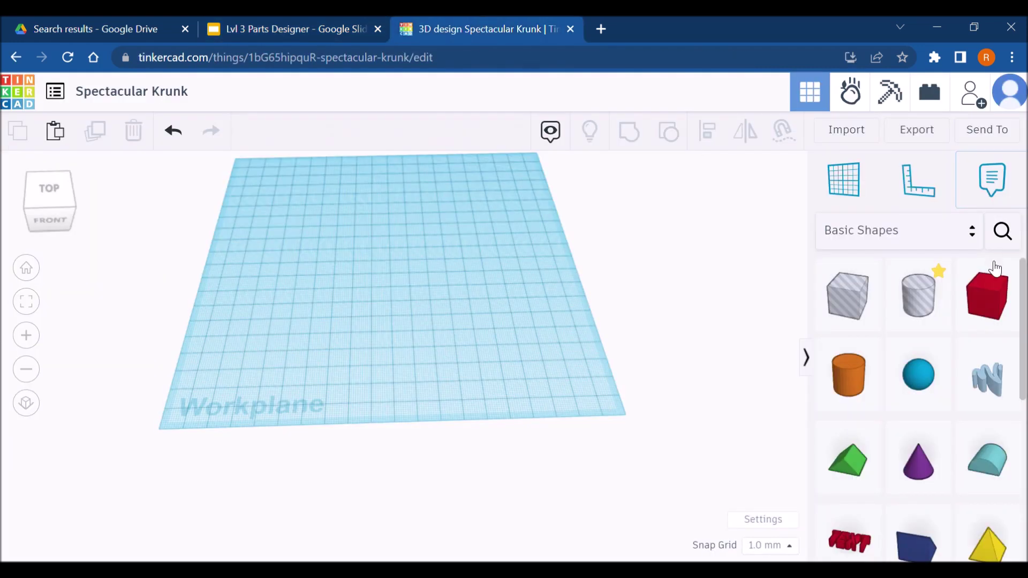
{"action": "left_click_drag", "start_coordinate": [989, 274], "coordinate": [414, 288]}
{"action": "left_click", "coordinate": [329, 362]}
{"action": "type", "text": "14"}
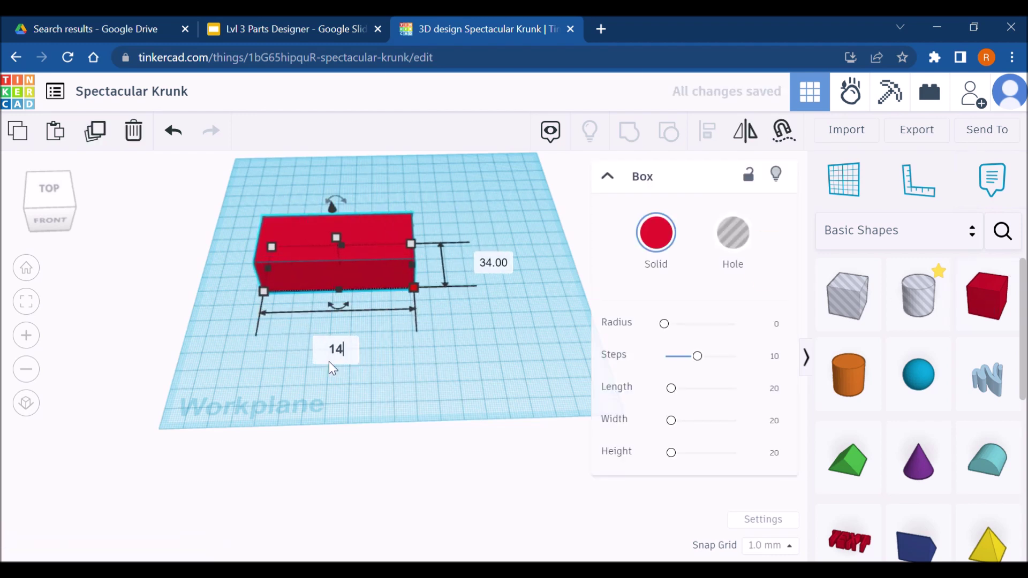
{"action": "type", "text": "2"}
{"action": "key", "text": "Return"}
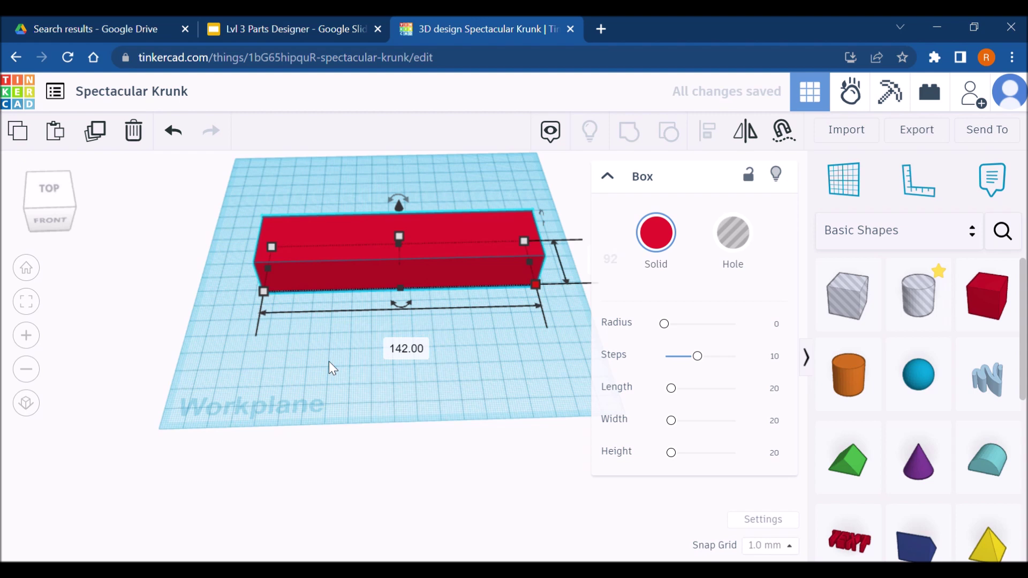
{"action": "key", "text": "Return"}
{"action": "mouse_move", "coordinate": [401, 277]}
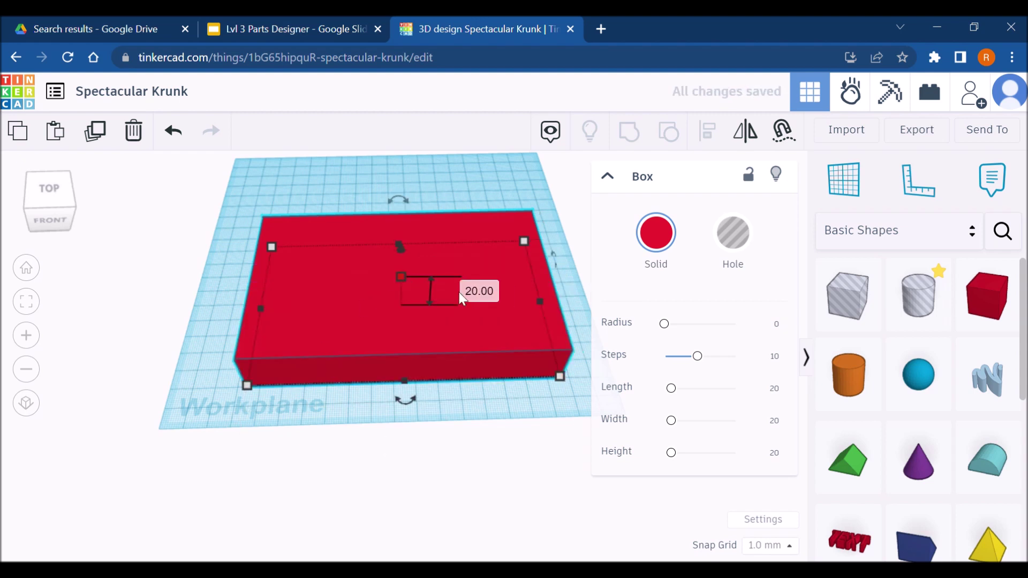
{"action": "left_click", "coordinate": [490, 302]}
{"action": "type", "text": "14"}
{"action": "key", "text": "Return"}
Check the bracket drawing, then place a Fillet hole from Your Creations near the box's front right corner
{"action": "left_click", "coordinate": [289, 29]}
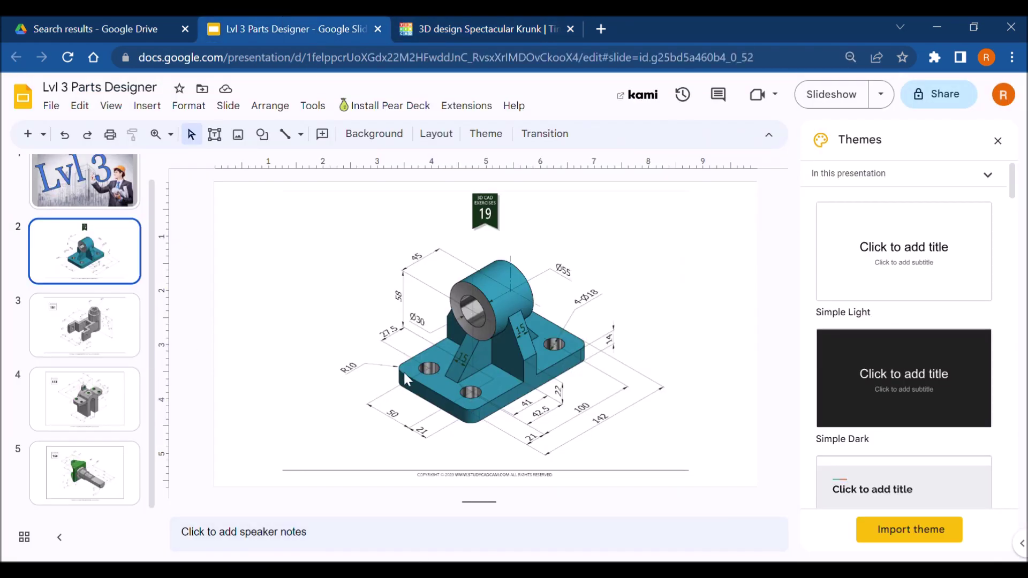
{"action": "left_click", "coordinate": [497, 16]}
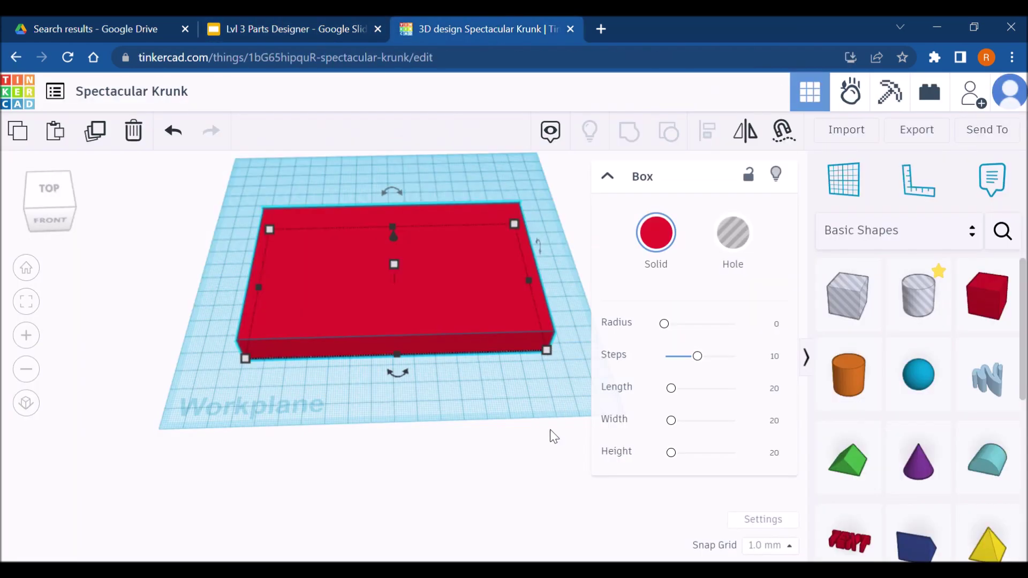
{"action": "right_click_drag", "start_coordinate": [550, 436], "coordinate": [464, 405]}
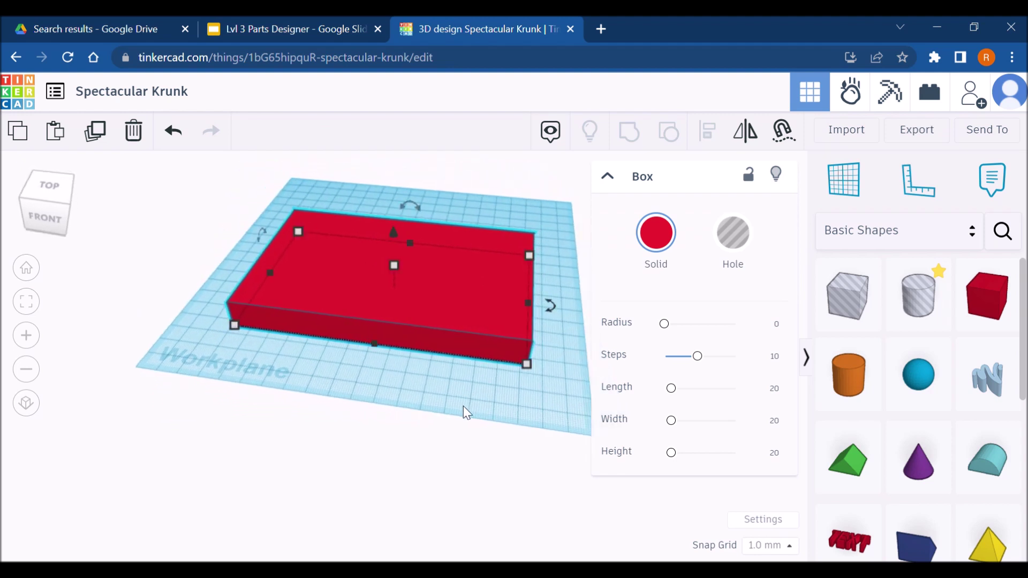
{"action": "left_click", "coordinate": [889, 236]}
{"action": "left_click", "coordinate": [910, 220]}
{"action": "left_click_drag", "start_coordinate": [953, 342], "coordinate": [527, 230]}
{"action": "left_click_drag", "start_coordinate": [525, 422], "coordinate": [494, 392]}
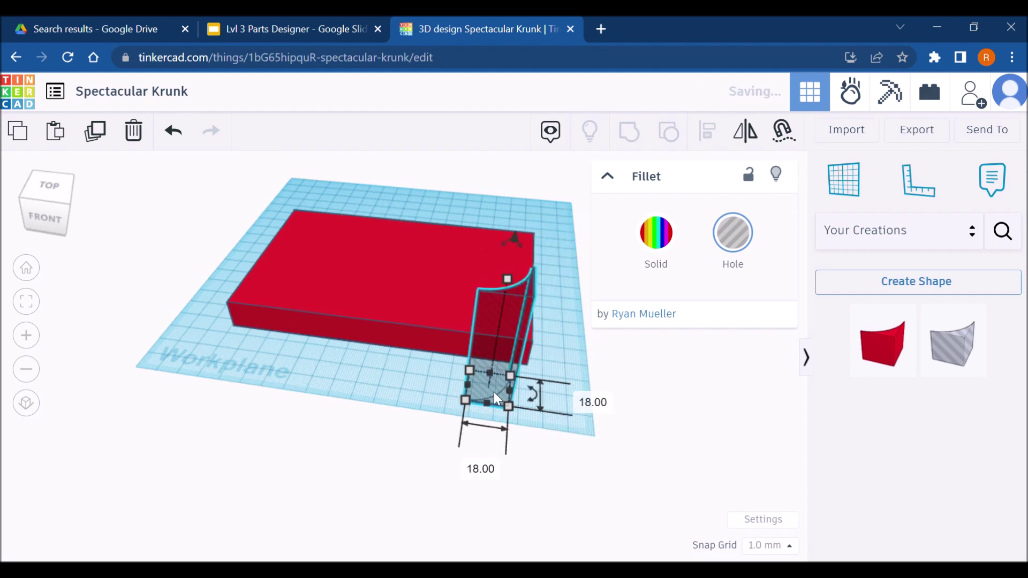
Check the corner radius in the drawing and scale the fillet hole to a 10 by 10 mm footprint
{"action": "left_click", "coordinate": [267, 22]}
{"action": "left_click", "coordinate": [522, 19]}
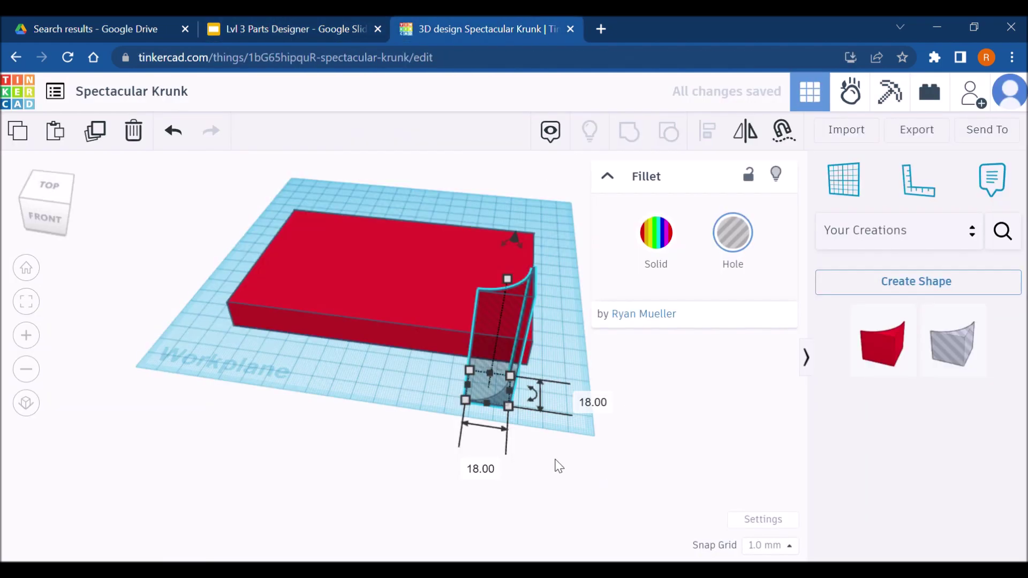
{"action": "left_click", "coordinate": [608, 404]}
{"action": "type", "text": "10"}
{"action": "key", "text": "Return"}
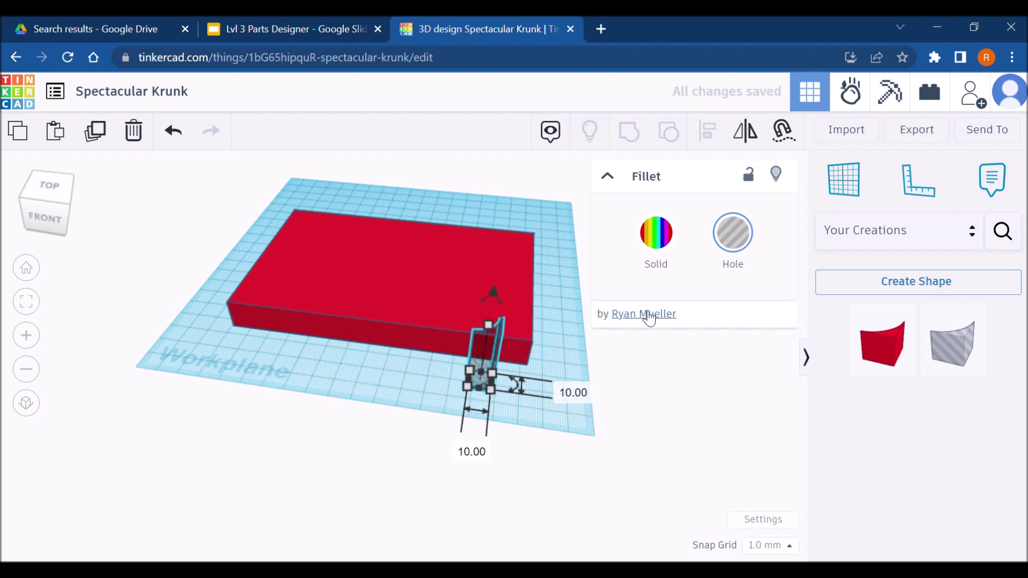
Align the fillet hole and the box flush along their right and front edges
{"action": "left_click_drag", "start_coordinate": [550, 475], "coordinate": [444, 321]}
{"action": "key", "text": "l"}
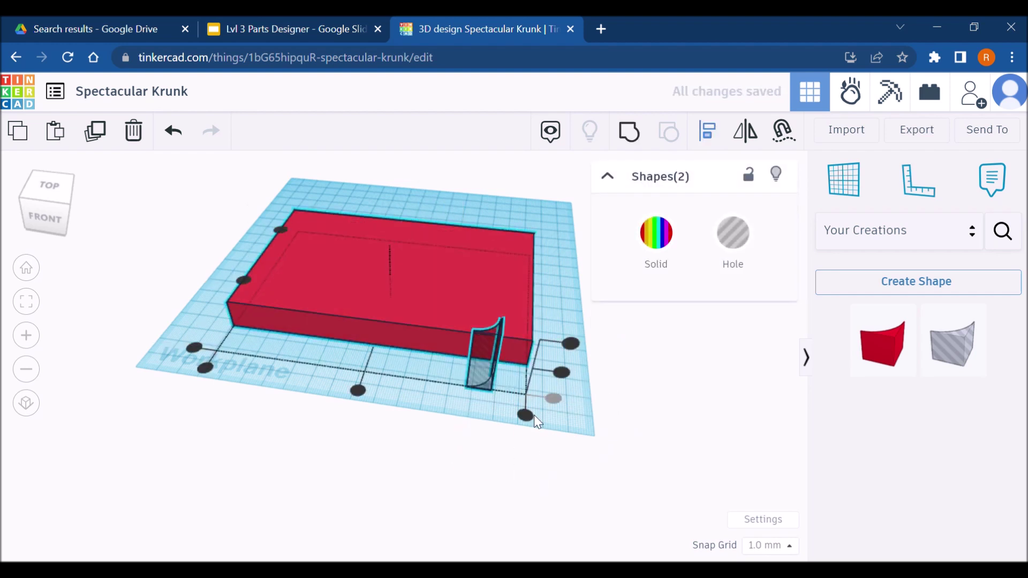
{"action": "left_click", "coordinate": [525, 415]}
{"action": "left_click", "coordinate": [183, 349]}
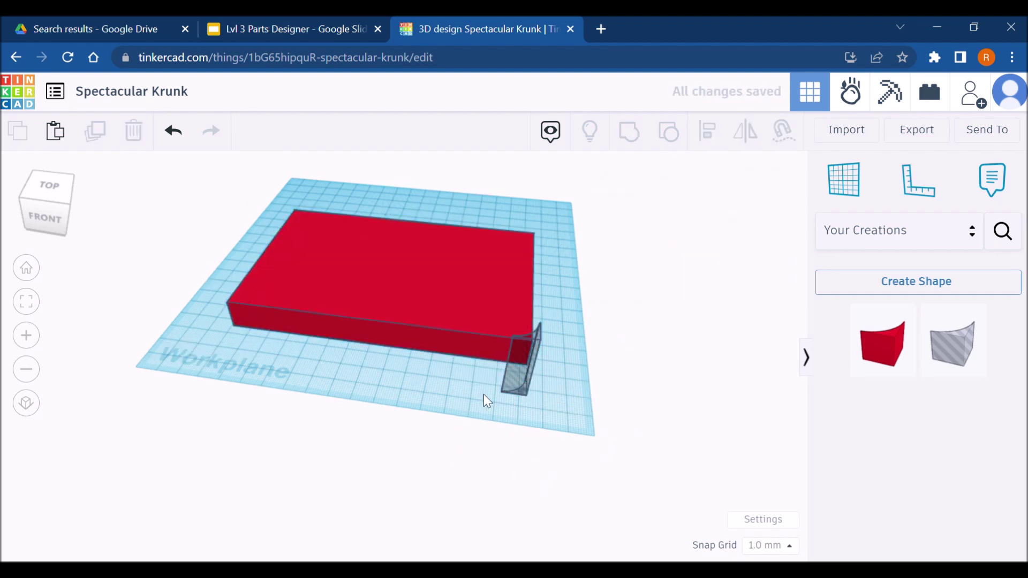
{"action": "key", "text": "ctrl+a"}
{"action": "key", "text": "l"}
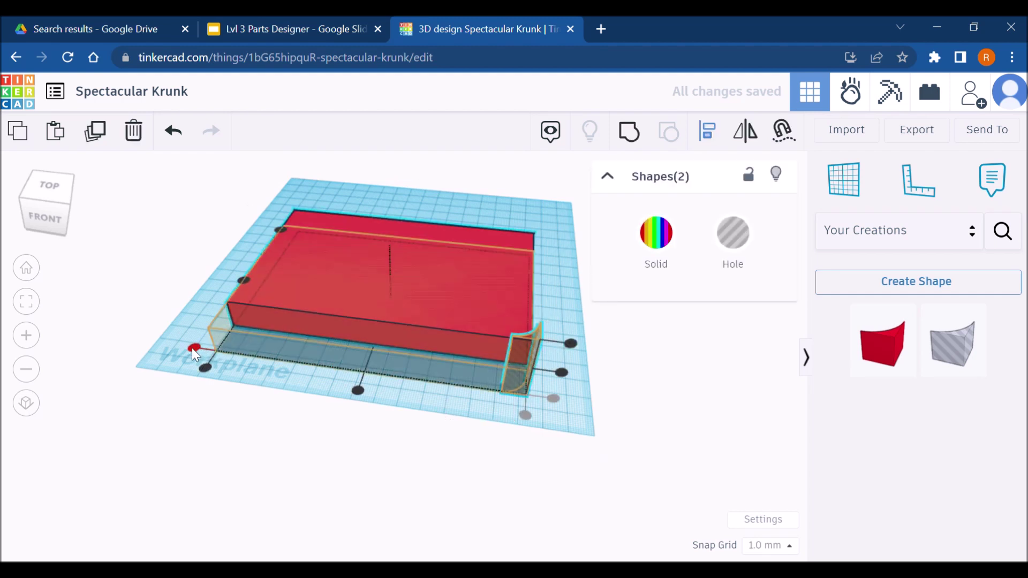
{"action": "left_click", "coordinate": [194, 348]}
Group the box with a duplicate of the fillet hole and flip the group front to back
{"action": "left_click", "coordinate": [541, 360]}
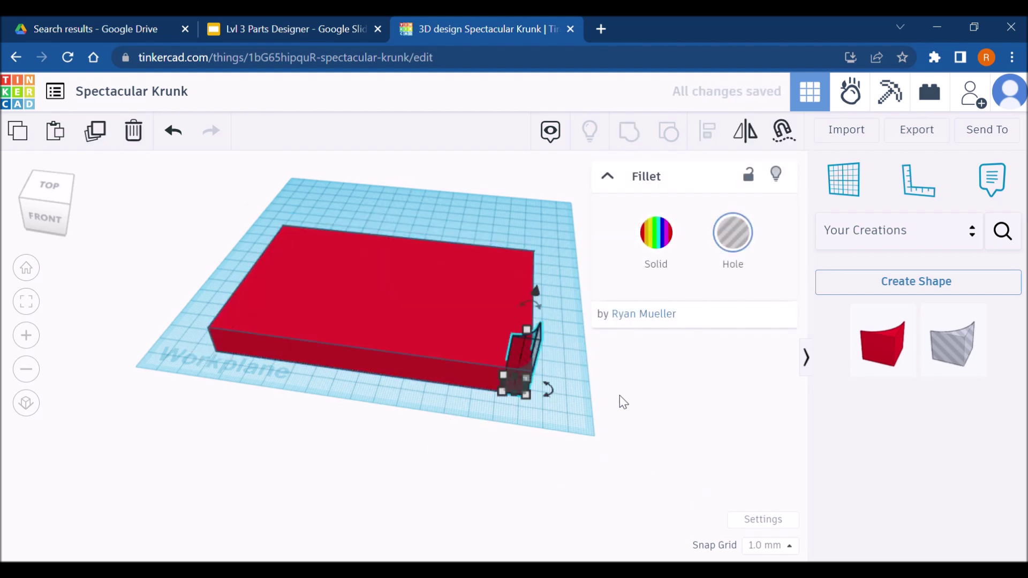
{"action": "left_click", "coordinate": [457, 325], "text": "shift"}
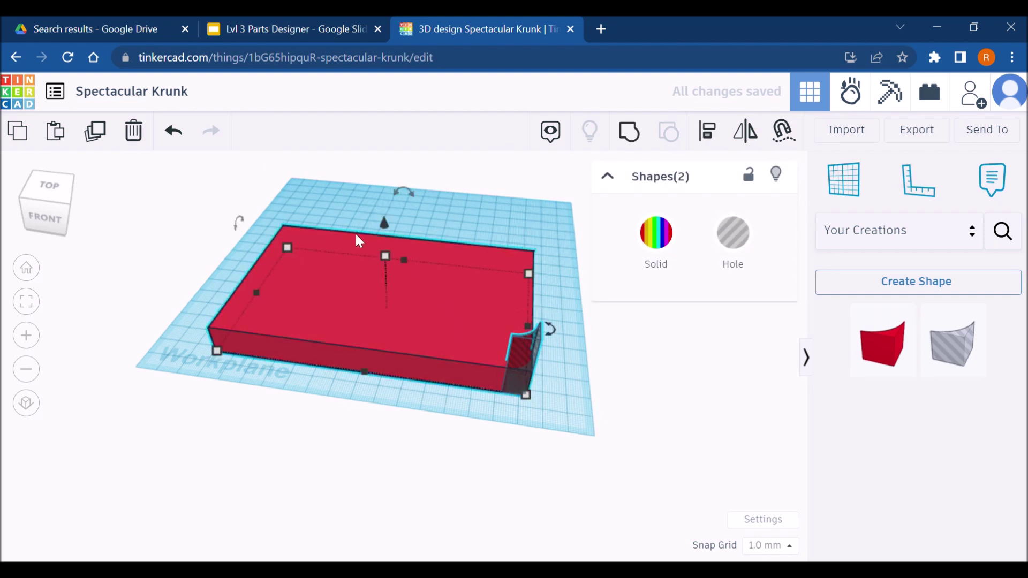
{"action": "key", "text": "ctrl+g"}
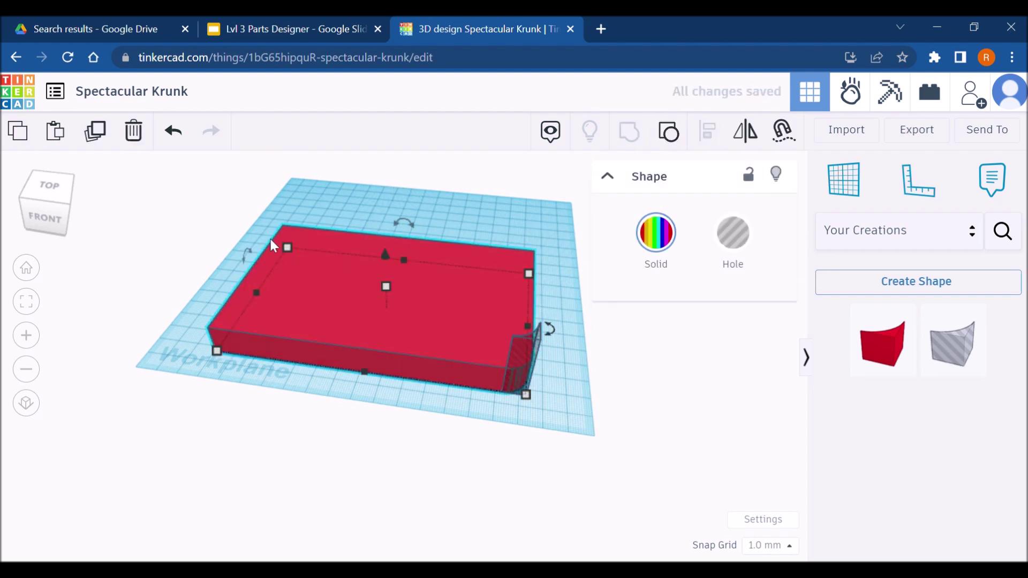
{"action": "left_click_drag", "start_coordinate": [247, 256], "coordinate": [264, 324]}
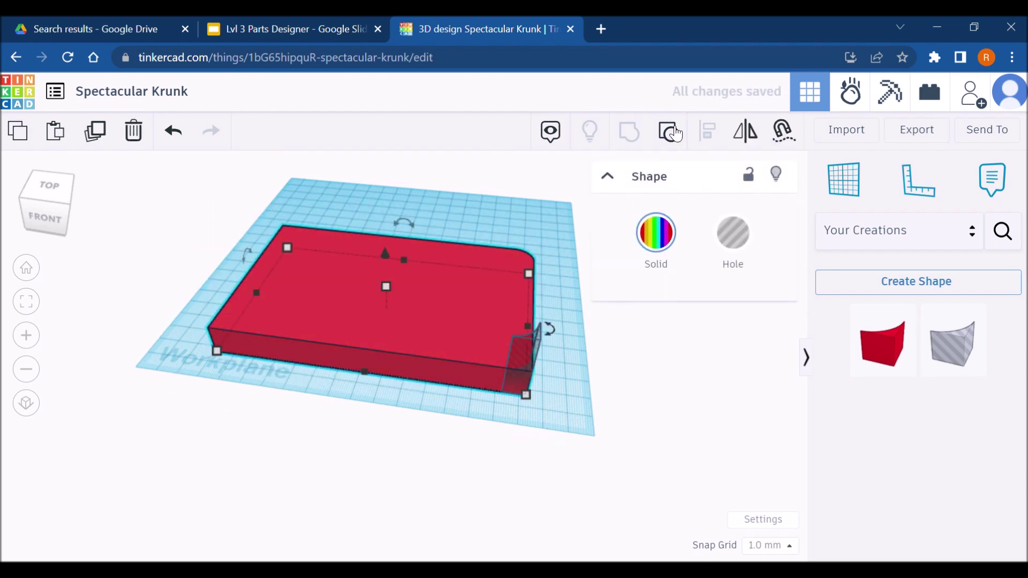
Ungroup the flipped plate and group the box with duplicates of the fillet holes at both right corners
{"action": "key", "text": "ctrl+shift+g"}
{"action": "left_click", "coordinate": [556, 262]}
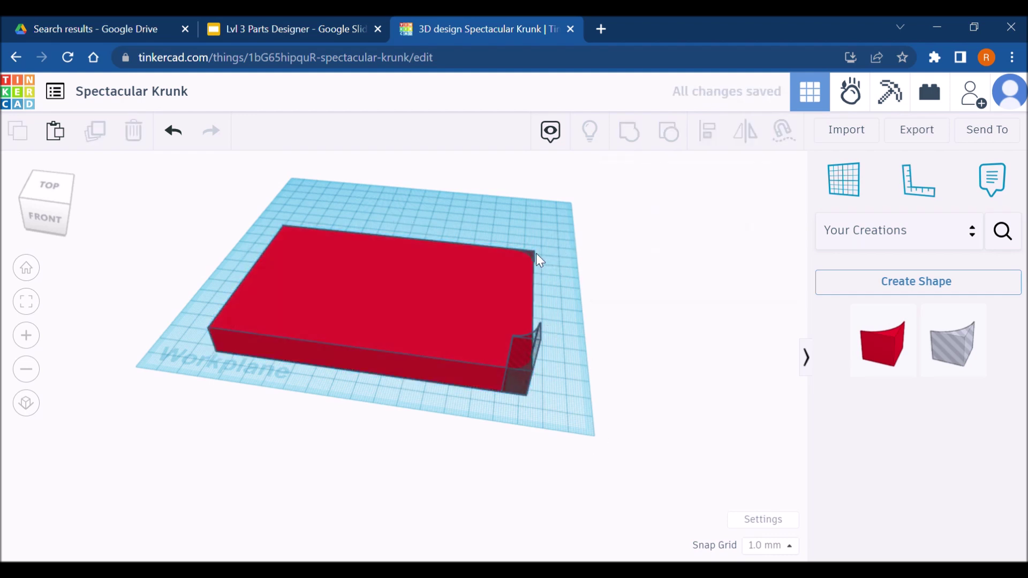
{"action": "left_click", "coordinate": [534, 256]}
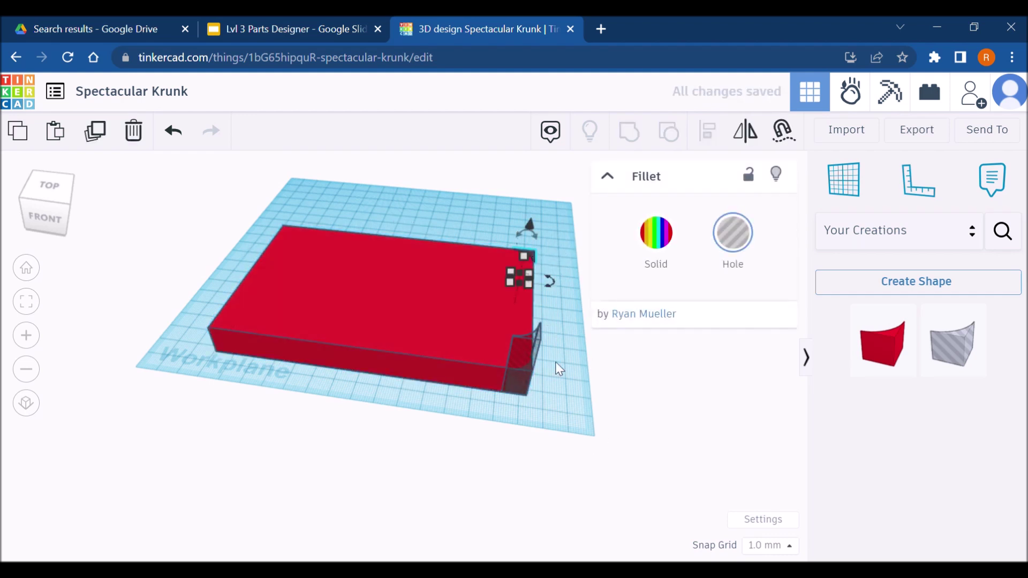
{"action": "left_click", "coordinate": [525, 358], "text": "shift"}
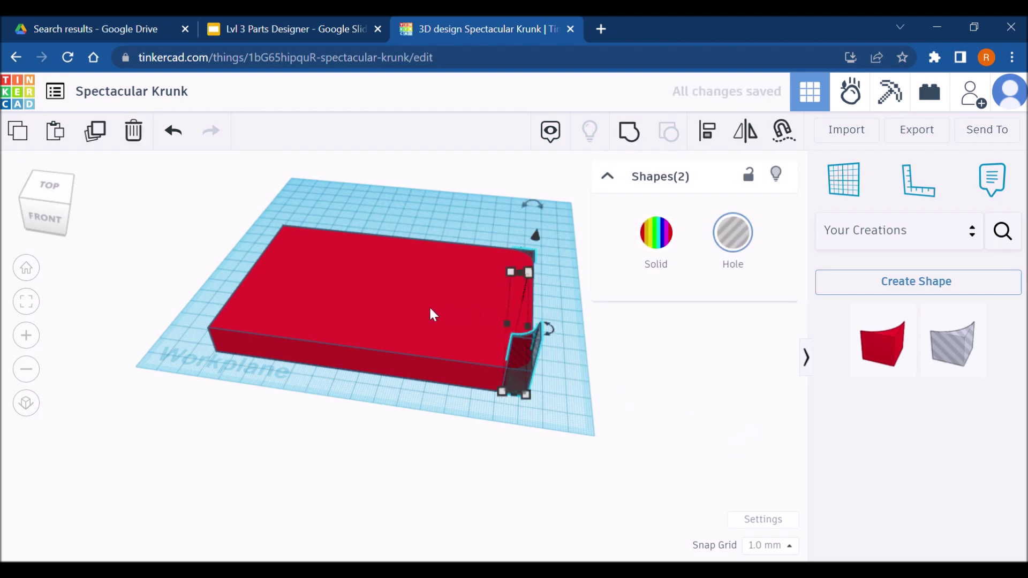
{"action": "left_click", "coordinate": [376, 297], "text": "shift"}
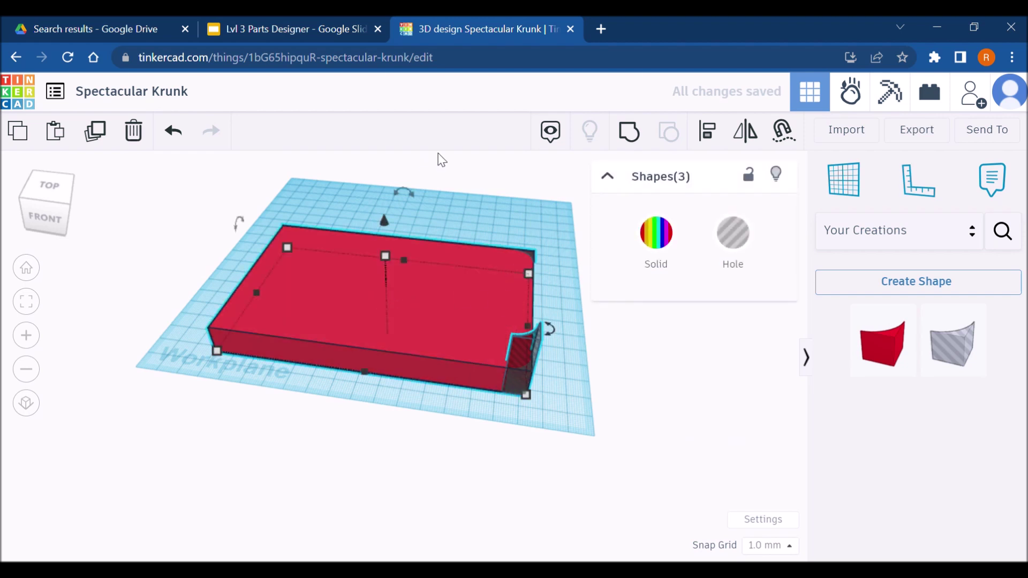
{"action": "left_click", "coordinate": [629, 131]}
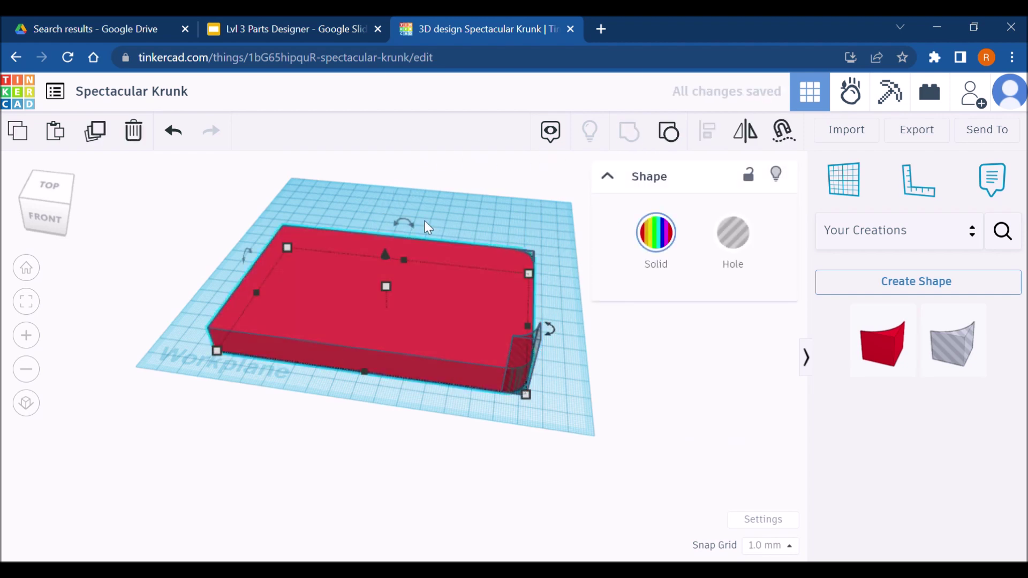
Flip the plate 180° side to side, group it with the two remaining fillet holes, and reload the design
{"action": "left_click_drag", "start_coordinate": [406, 224], "coordinate": [420, 298]}
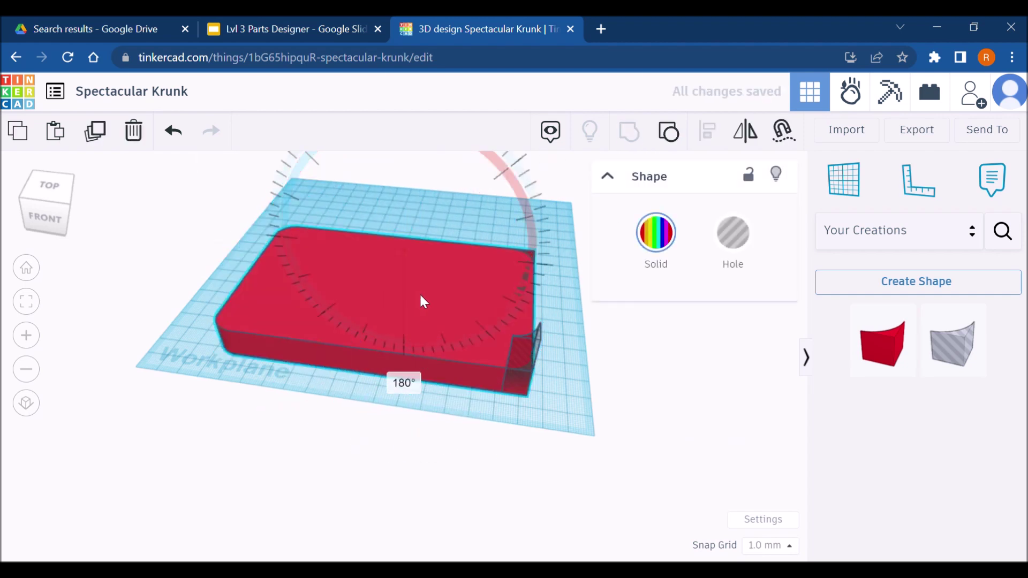
{"action": "key", "text": "ctrl+shift+g"}
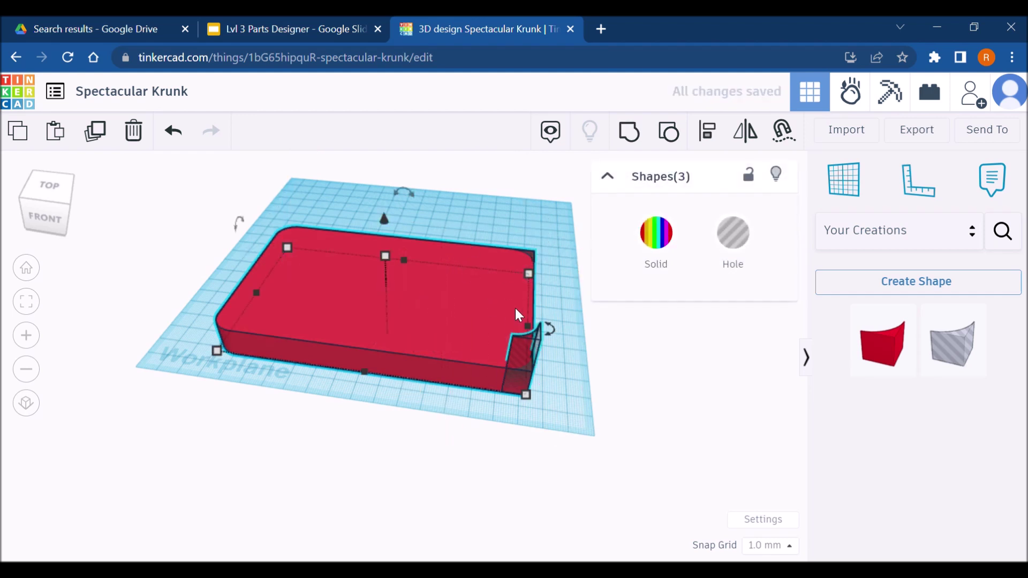
{"action": "key", "text": "ctrl+g"}
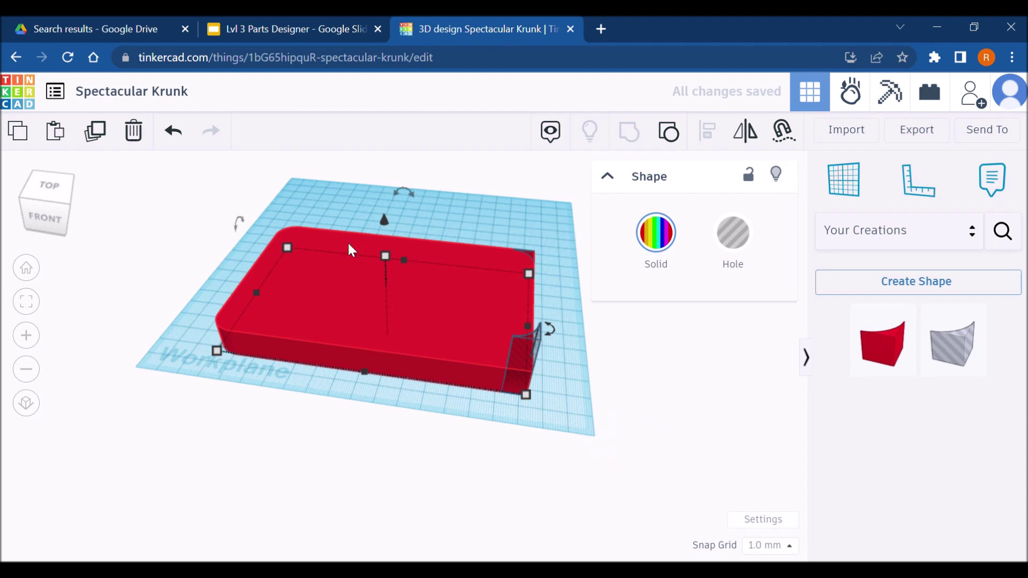
{"action": "left_click", "coordinate": [67, 57]}
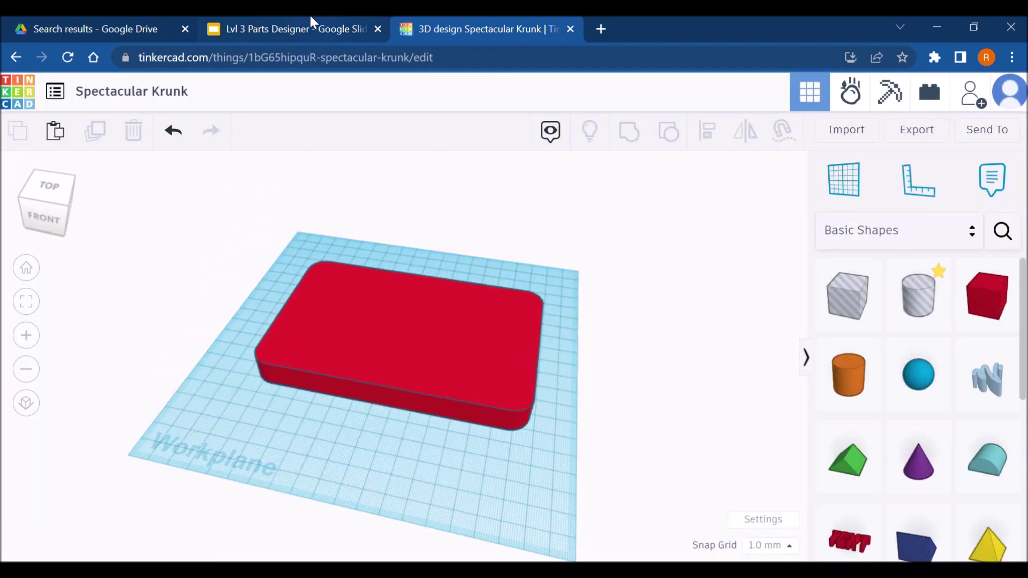
Check the hole diameter in the drawing and add an 18 mm cylinder hole in front of the plate
{"action": "left_click", "coordinate": [310, 24]}
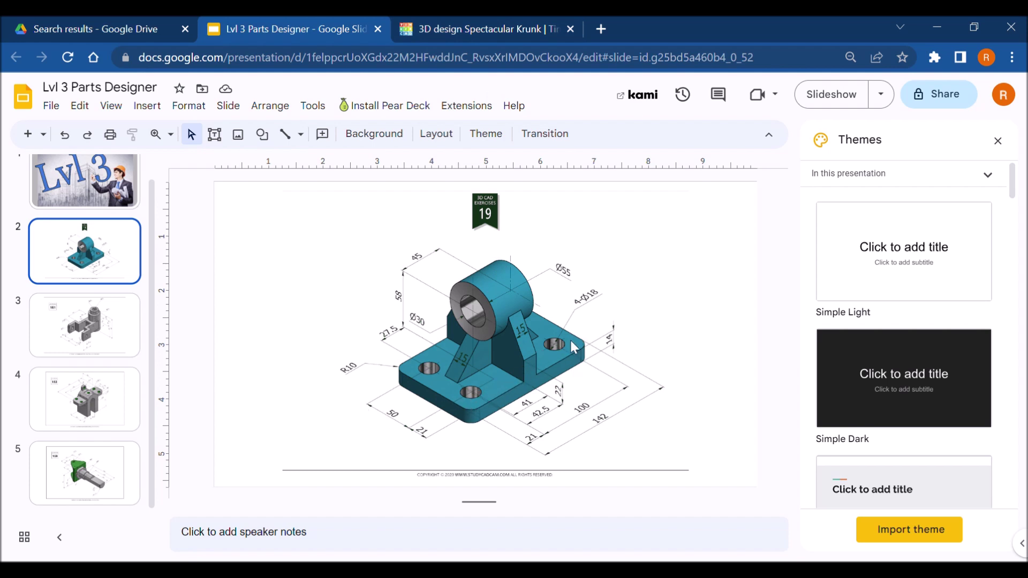
{"action": "left_click", "coordinate": [481, 24]}
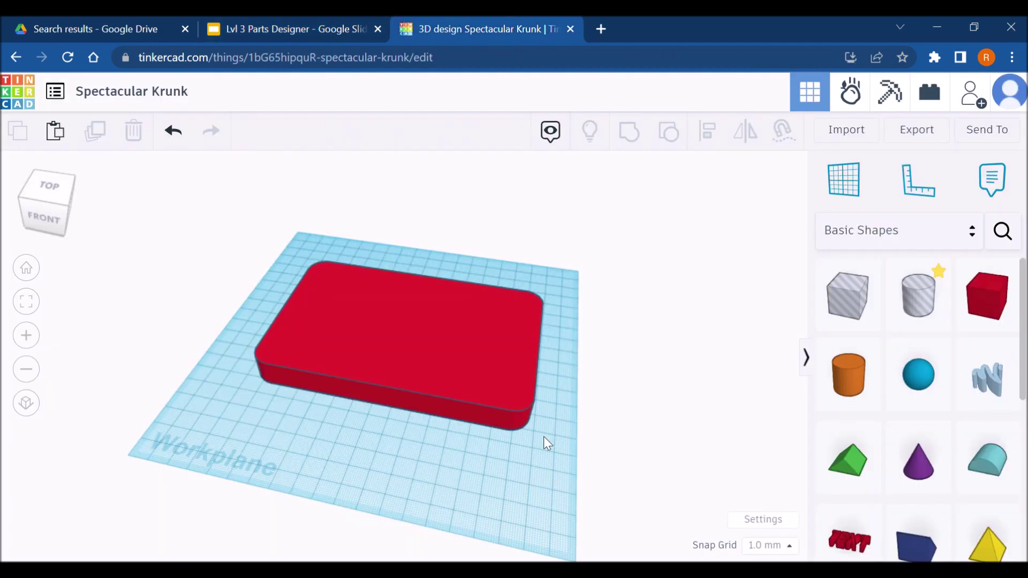
{"action": "left_click_drag", "start_coordinate": [918, 313], "coordinate": [294, 460]}
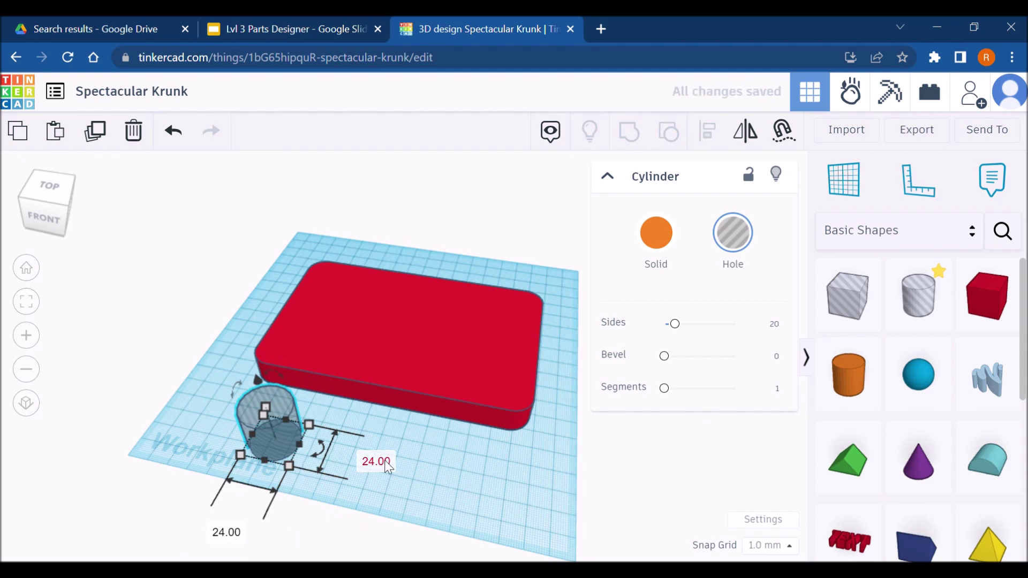
{"action": "left_click", "coordinate": [370, 441]}
{"action": "type", "text": "18"}
{"action": "key", "text": "Return"}
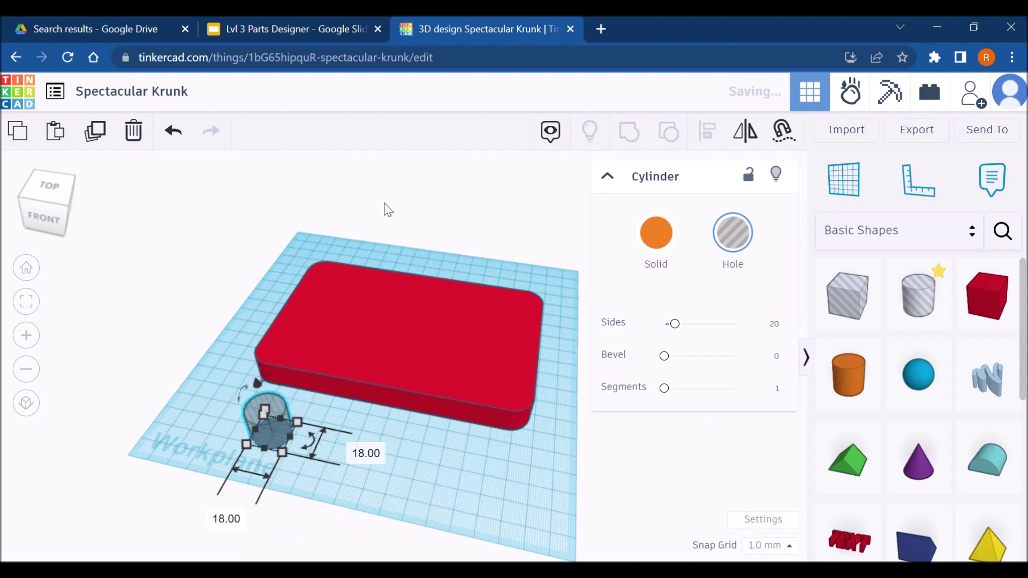
Recheck the drawing and set the cylinder hole's sides to 64
{"action": "left_click", "coordinate": [316, 17]}
{"action": "left_click", "coordinate": [438, 29]}
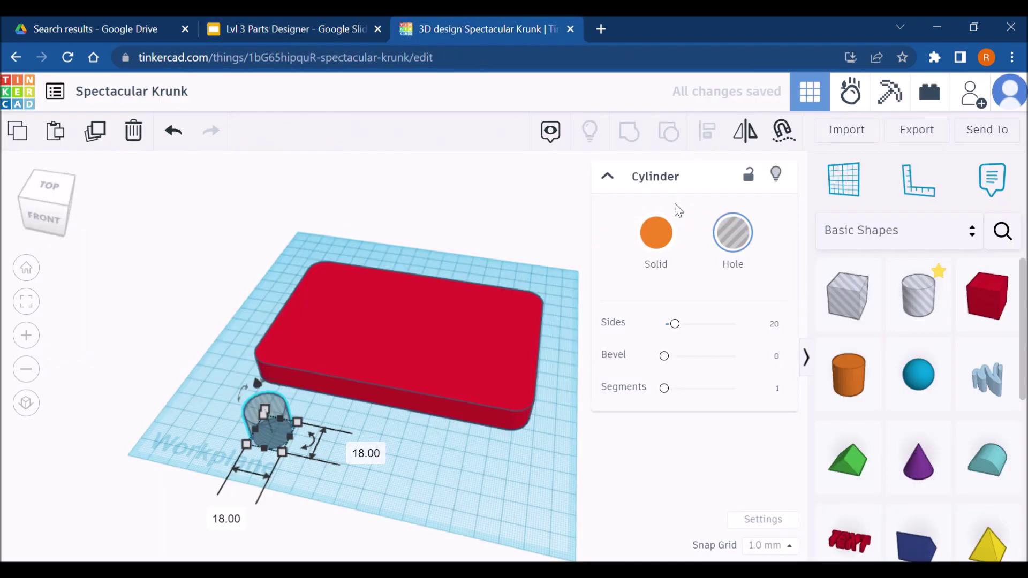
{"action": "left_click", "coordinate": [776, 323]}
{"action": "type", "text": "64"}
{"action": "key", "text": "Return"}
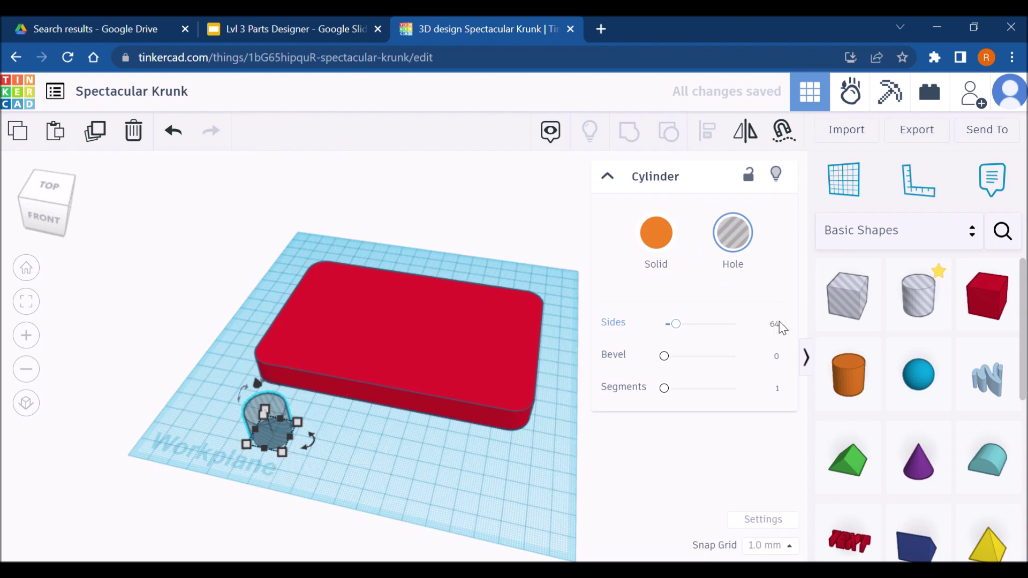
Duplicate the 18 mm cylinder hole and move the copy about 67 mm to the right along the plate's front edge
{"action": "mouse_move", "coordinate": [286, 452]}
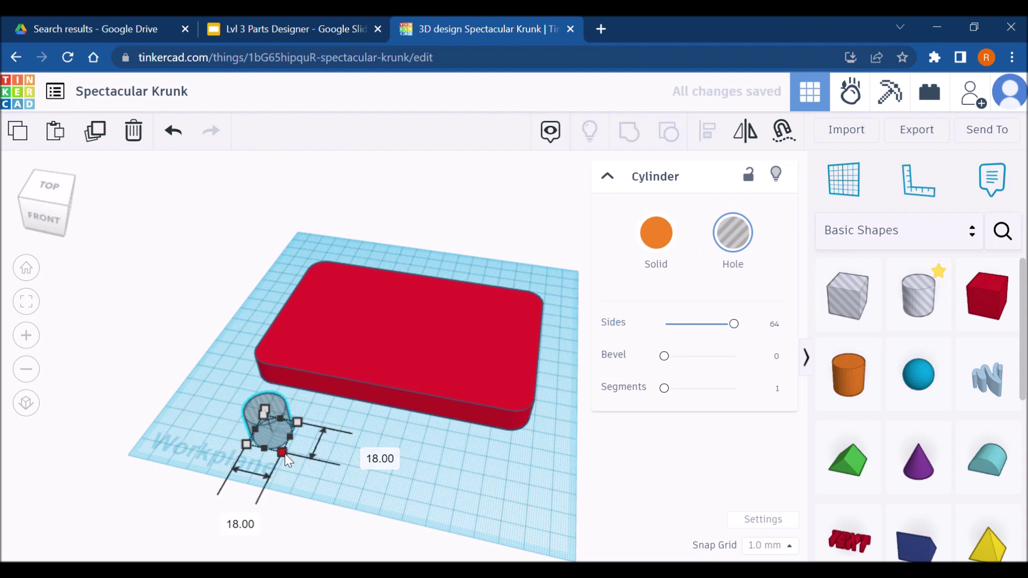
{"action": "right_click_drag", "start_coordinate": [288, 456], "coordinate": [343, 464]}
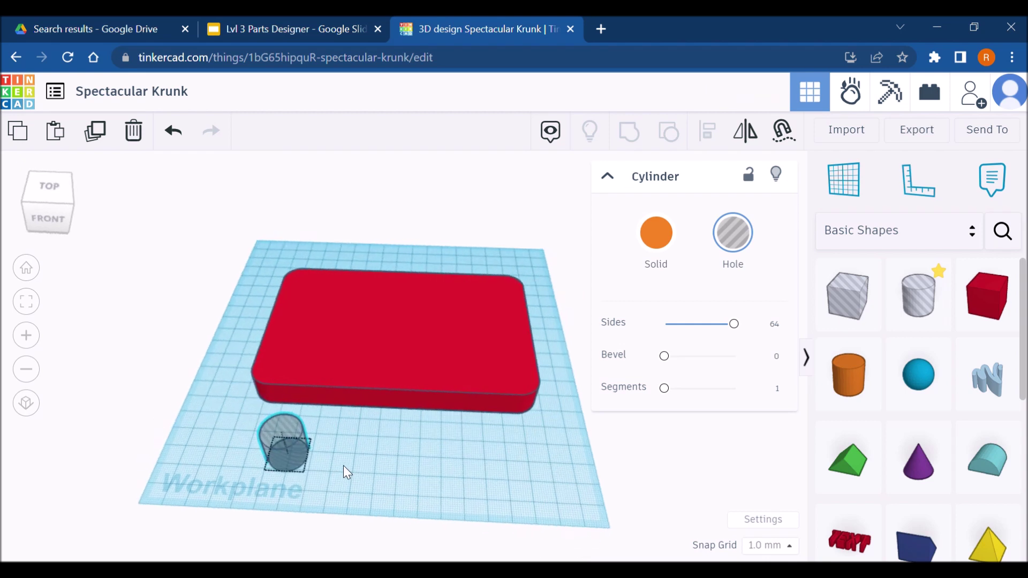
{"action": "key", "text": "ctrl+d"}
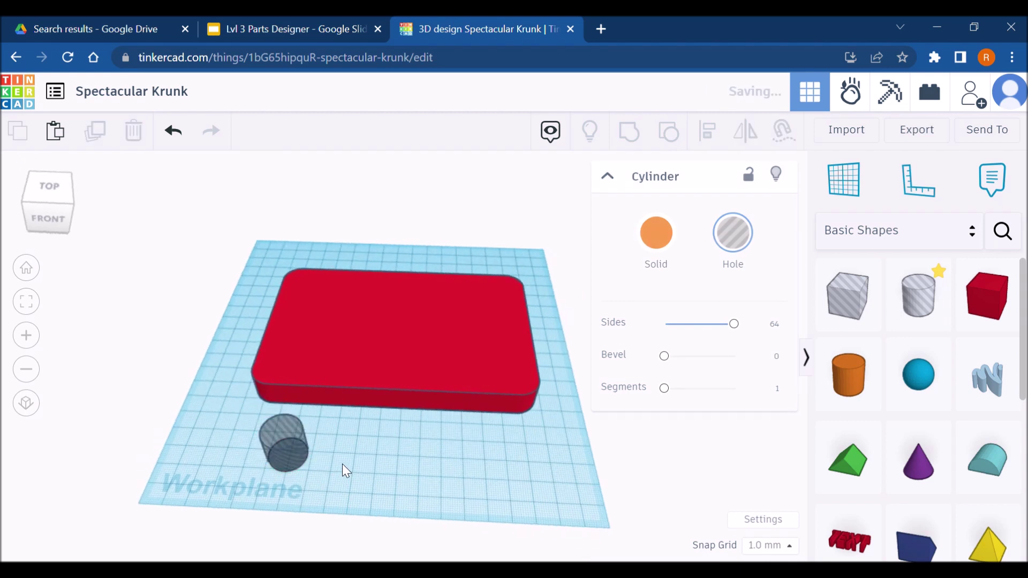
{"action": "key", "text": "Right"}
{"action": "key", "text": "Right"}
{"action": "key", "text": "Right"}
{"action": "key", "text": "Right"}
{"action": "key", "text": "Right"}
{"action": "key", "text": "Right"}
{"action": "key", "text": "Right"}
{"action": "key", "text": "Right"}
{"action": "key", "text": "Right"}
{"action": "key", "text": "Right"}
{"action": "key", "text": "Right"}
{"action": "key", "text": "Right"}
{"action": "key", "text": "Right"}
{"action": "key", "text": "Right"}
{"action": "key", "text": "Right"}
{"action": "key", "text": "Right"}
{"action": "key", "text": "Right"}
{"action": "key", "text": "Right"}
{"action": "key", "text": "Right"}
{"action": "key", "text": "Right"}
{"action": "key", "text": "Right"}
{"action": "key", "text": "Right"}
{"action": "key", "text": "Right"}
{"action": "key", "text": "Right"}
{"action": "key", "text": "Right"}
{"action": "key", "text": "Right"}
{"action": "key", "text": "Right"}
{"action": "key", "text": "Right"}
{"action": "key", "text": "Right"}
{"action": "key", "text": "Right"}
{"action": "key", "text": "Right"}
{"action": "key", "text": "Right"}
{"action": "key", "text": "Right"}
{"action": "key", "text": "Right"}
{"action": "key", "text": "Right"}
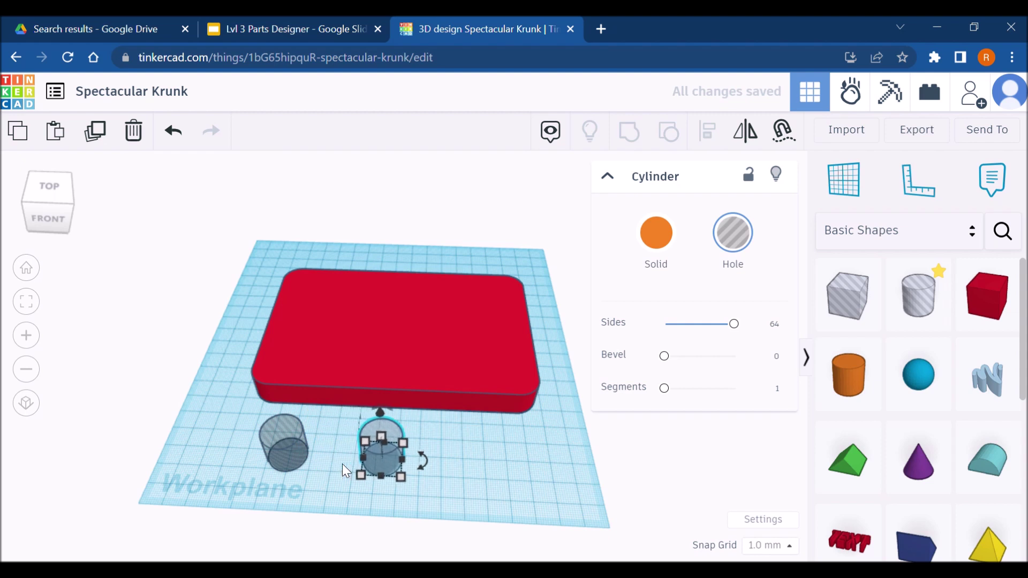
Place a ruler at the front-left corner of the left cylinder hole and switch it to midpoint measurement
{"action": "left_click", "coordinate": [918, 179]}
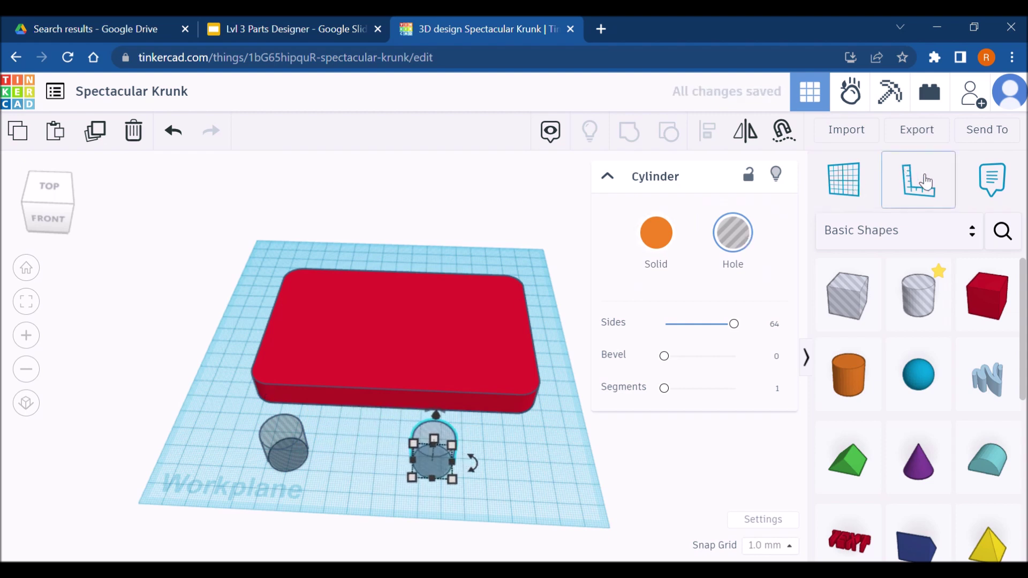
{"action": "left_click", "coordinate": [260, 471]}
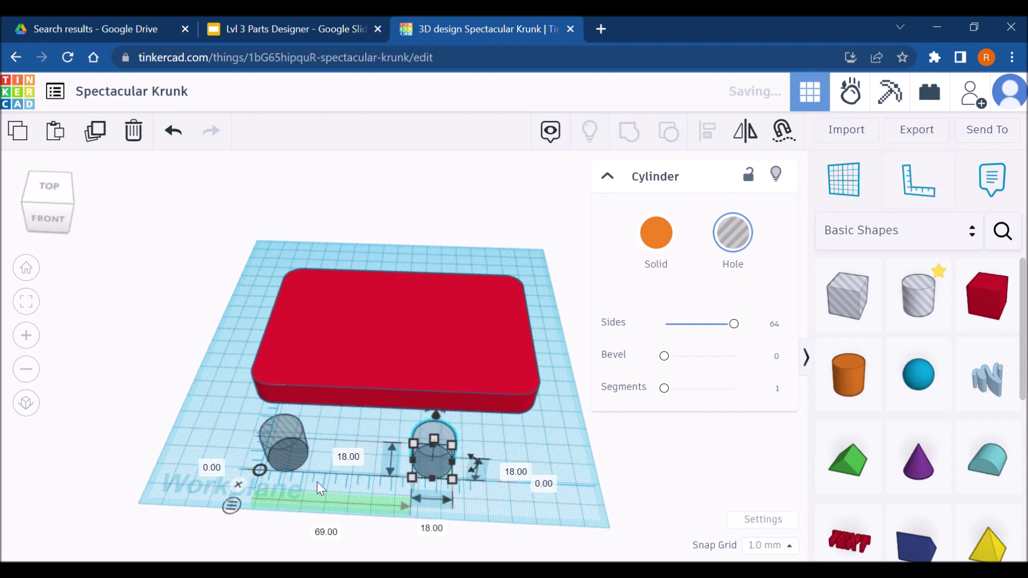
{"action": "right_click_drag", "start_coordinate": [316, 482], "coordinate": [343, 480]}
{"action": "left_click", "coordinate": [232, 408]}
{"action": "left_click", "coordinate": [309, 470]}
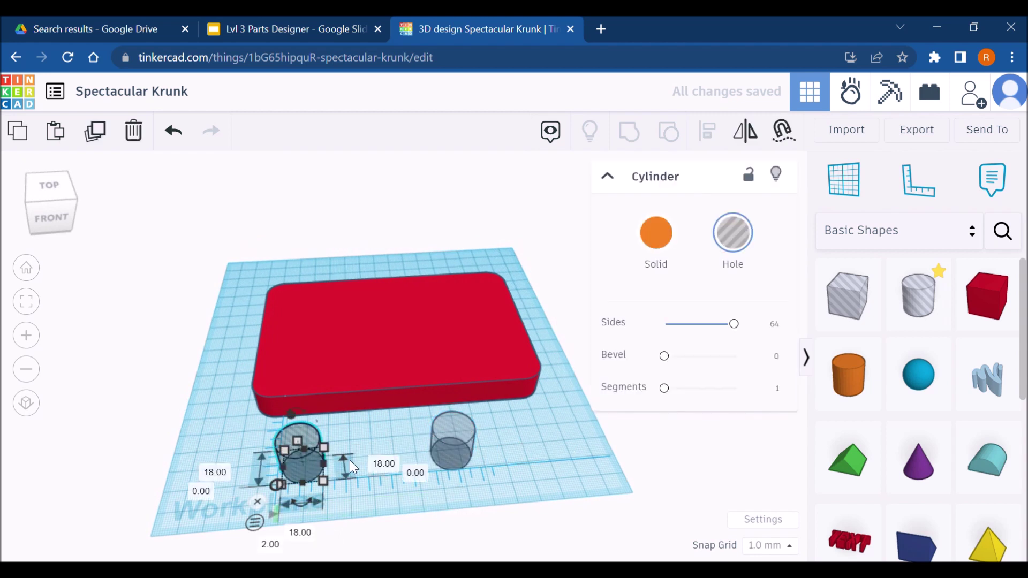
{"action": "middle_click_drag", "start_coordinate": [346, 465], "coordinate": [368, 409]}
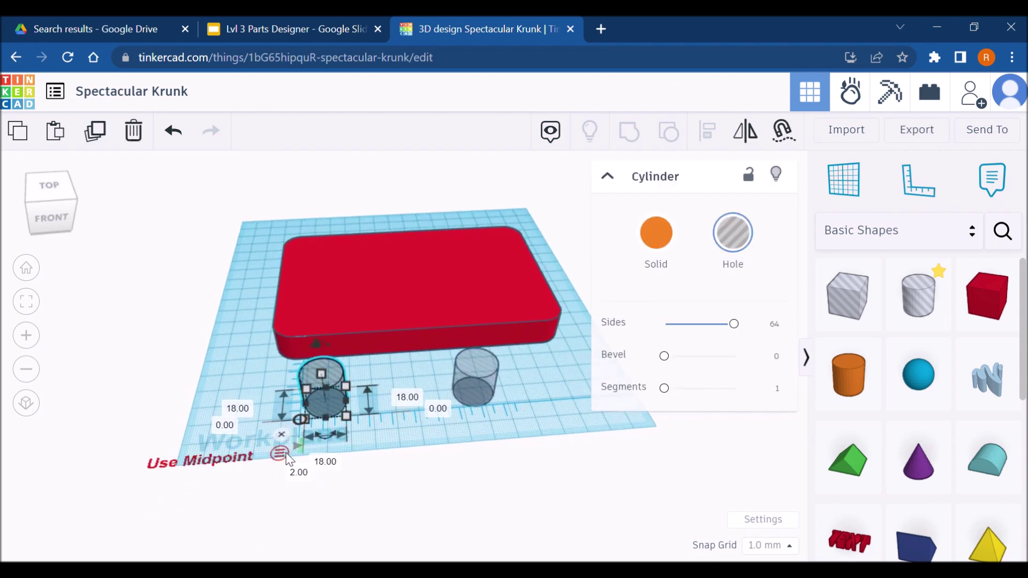
{"action": "left_click", "coordinate": [289, 459]}
Set the left cylinder hole's midpoint offsets from the ruler origin to 0 mm in both directions
{"action": "left_click", "coordinate": [326, 480]}
{"action": "type", "text": "0"}
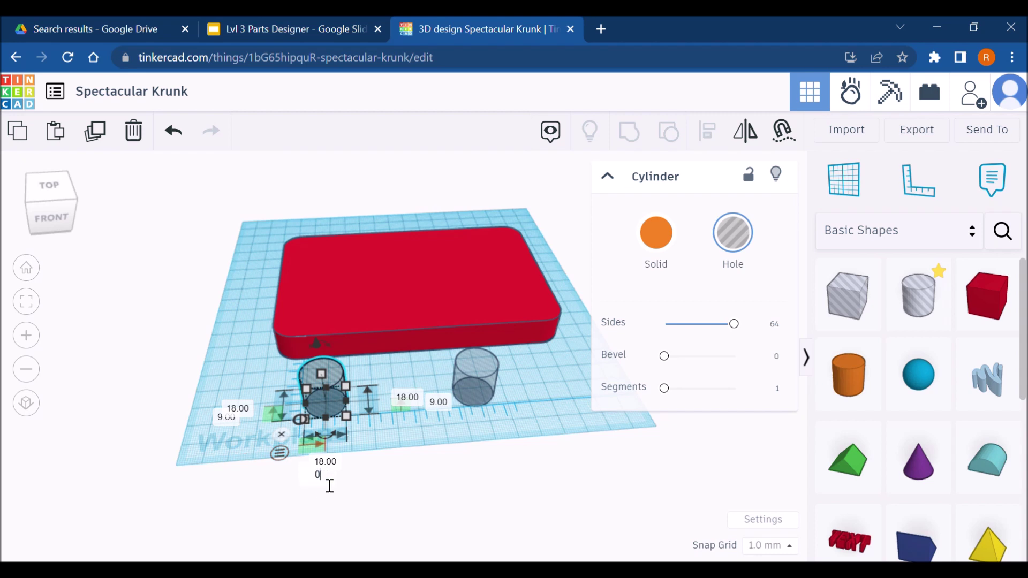
{"action": "key", "text": "Return"}
{"action": "left_click", "coordinate": [210, 428]}
{"action": "type", "text": "0"}
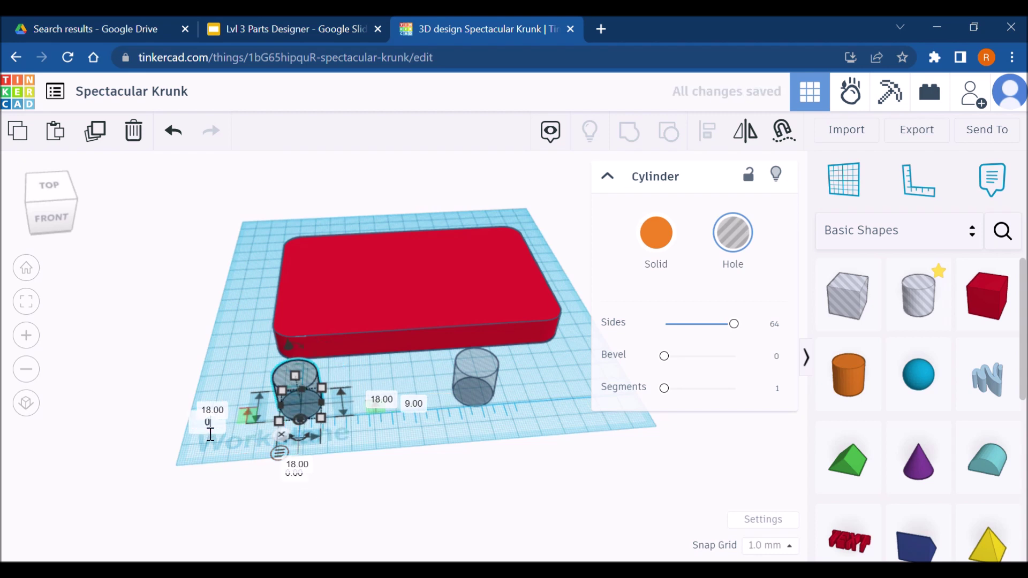
{"action": "key", "text": "Return"}
Set the right cylinder hole's midpoint offsets from the ruler origin to 0 mm in depth and 100 mm sideways
{"action": "left_click", "coordinate": [511, 427]}
{"action": "left_click", "coordinate": [470, 397]}
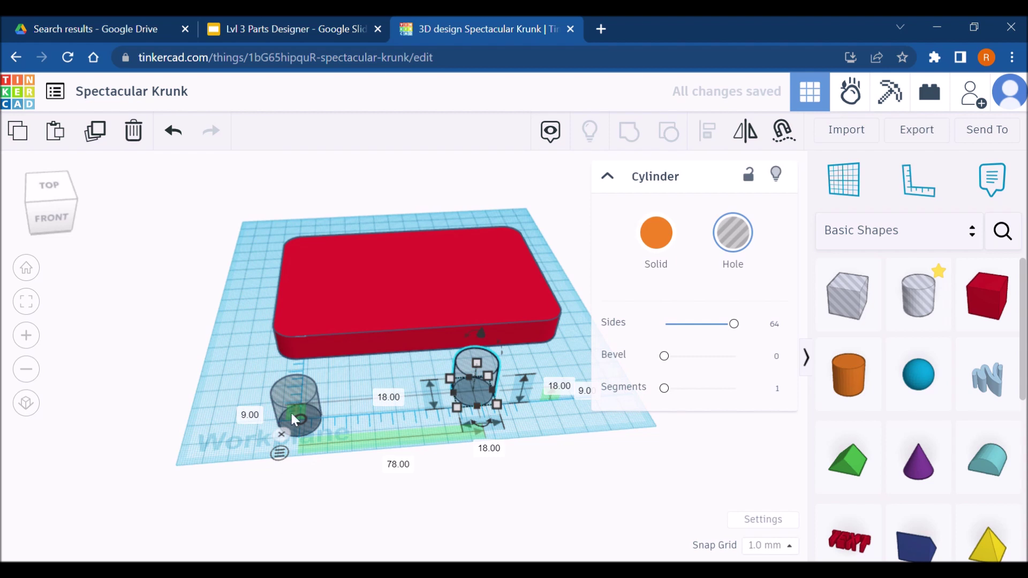
{"action": "left_click", "coordinate": [270, 421]}
{"action": "type", "text": "0"}
{"action": "key", "text": "Return"}
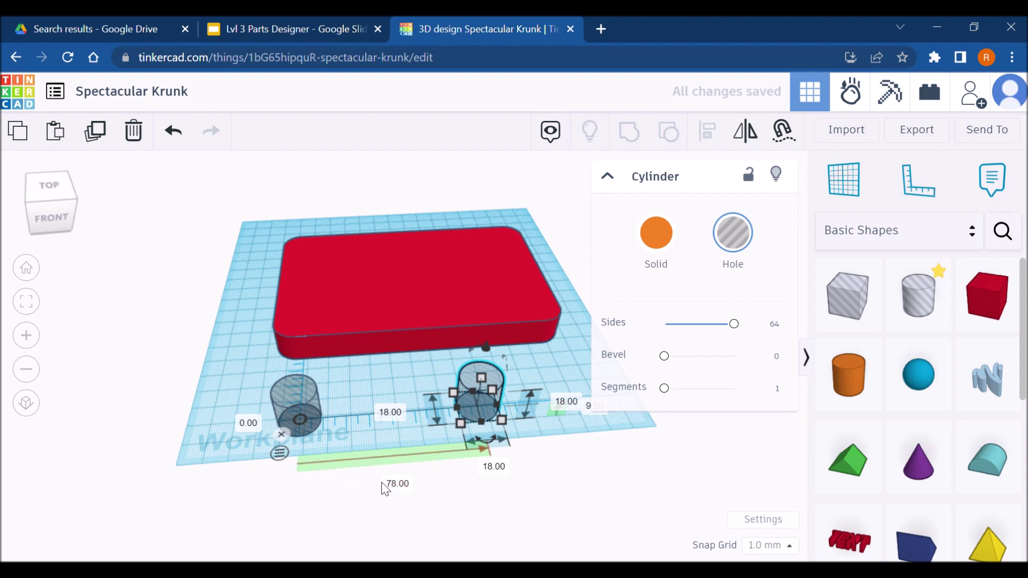
{"action": "left_click", "coordinate": [399, 483]}
{"action": "type", "text": "100"}
{"action": "key", "text": "Return"}
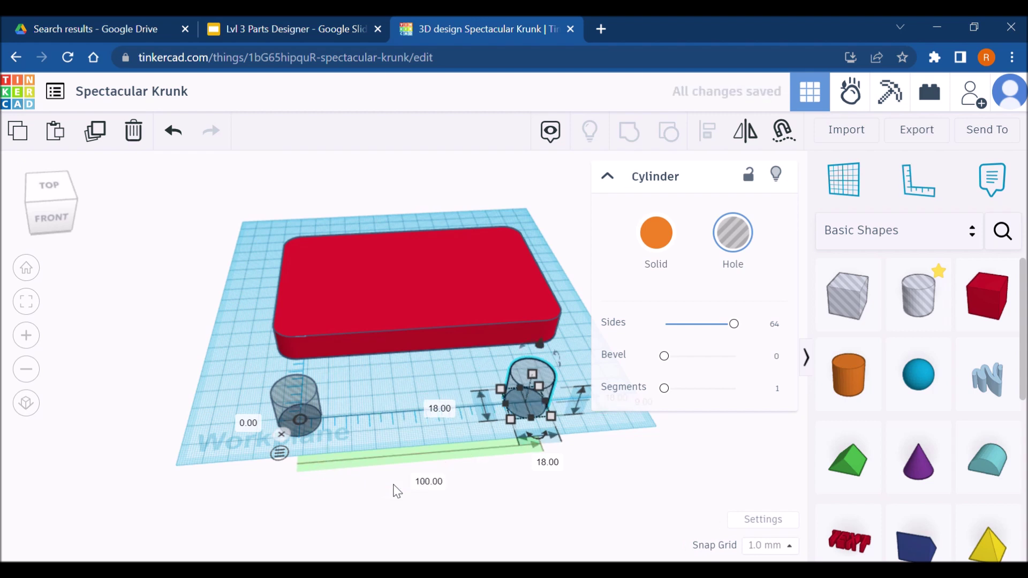
Move the plate to the back of the workplane, then duplicate both cylinder holes and move the copies about 77 mm back
{"action": "left_click_drag", "start_coordinate": [395, 276], "coordinate": [379, 186]}
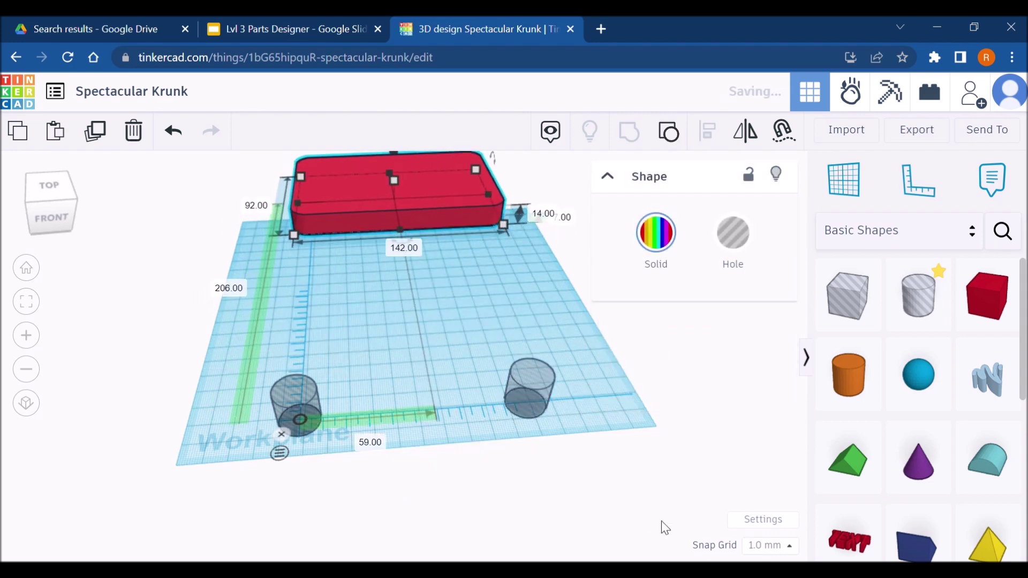
{"action": "left_click", "coordinate": [660, 522]}
{"action": "left_click", "coordinate": [535, 399]}
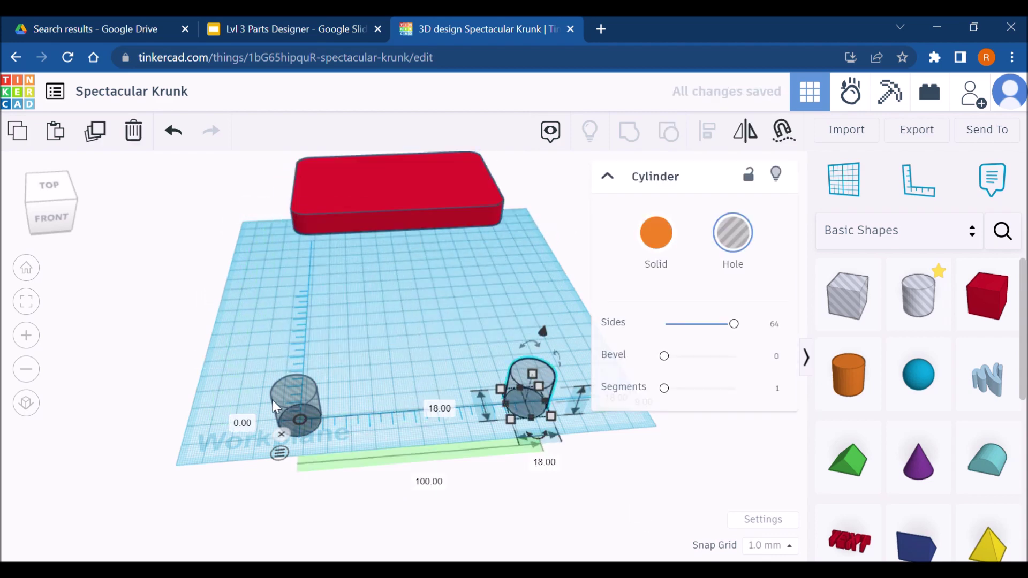
{"action": "left_click", "coordinate": [306, 400], "text": "shift"}
{"action": "key", "text": "ctrl+d"}
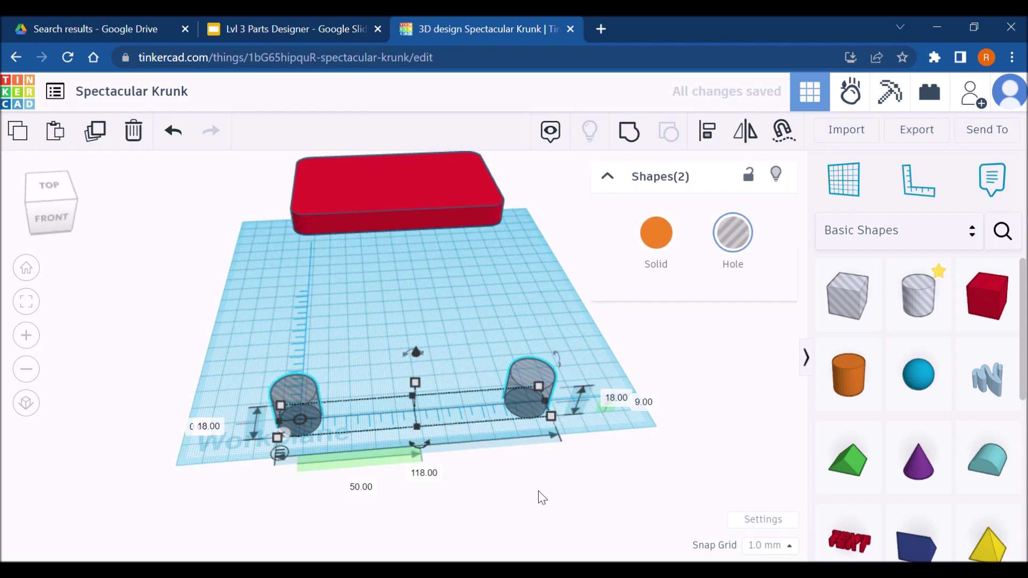
{"action": "key", "text": "Up"}
{"action": "key", "text": "Up"}
{"action": "key", "text": "Up"}
{"action": "key", "text": "Up"}
{"action": "key", "text": "Up"}
{"action": "key", "text": "Up"}
{"action": "key", "text": "Up"}
{"action": "key", "text": "Up"}
{"action": "key", "text": "Up"}
{"action": "key", "text": "Up"}
{"action": "key", "text": "Up"}
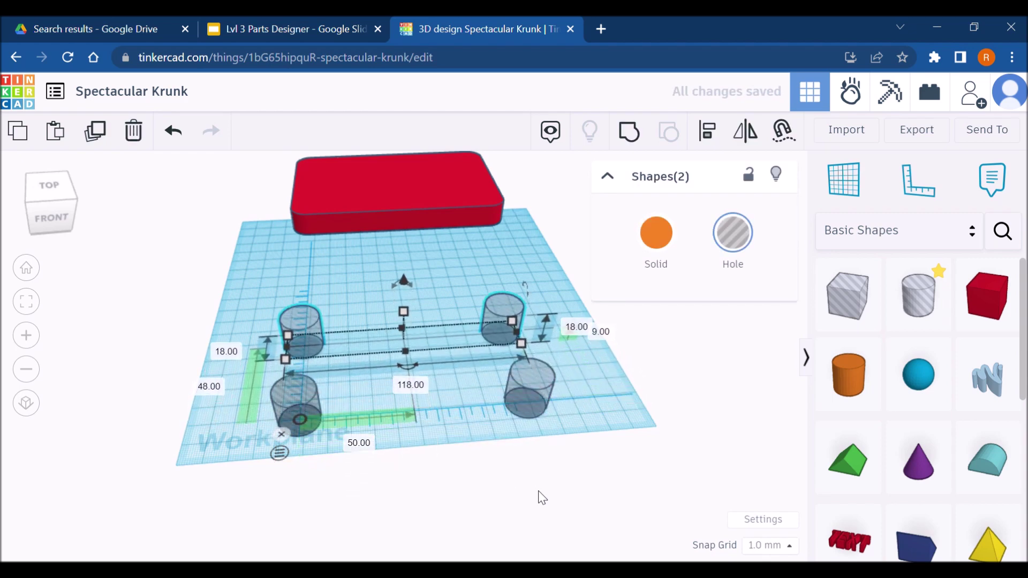
{"action": "key", "text": "Up"}
{"action": "key", "text": "Up"}
{"action": "key", "text": "Up"}
{"action": "key", "text": "Up"}
{"action": "key", "text": "Up"}
{"action": "key", "text": "Up"}
{"action": "key", "text": "Up"}
{"action": "key", "text": "Up"}
{"action": "key", "text": "Up"}
{"action": "key", "text": "Up"}
{"action": "key", "text": "Up"}
{"action": "key", "text": "Up"}
{"action": "key", "text": "Up"}
{"action": "key", "text": "Up"}
{"action": "key", "text": "Up"}
{"action": "key", "text": "Up"}
{"action": "key", "text": "Up"}
{"action": "key", "text": "Up"}
{"action": "key", "text": "Up"}
{"action": "key", "text": "Up"}
Check the hole spacing in the drawing, then group the front pair and the back pair of cylinder holes separately
{"action": "left_click", "coordinate": [227, 27]}
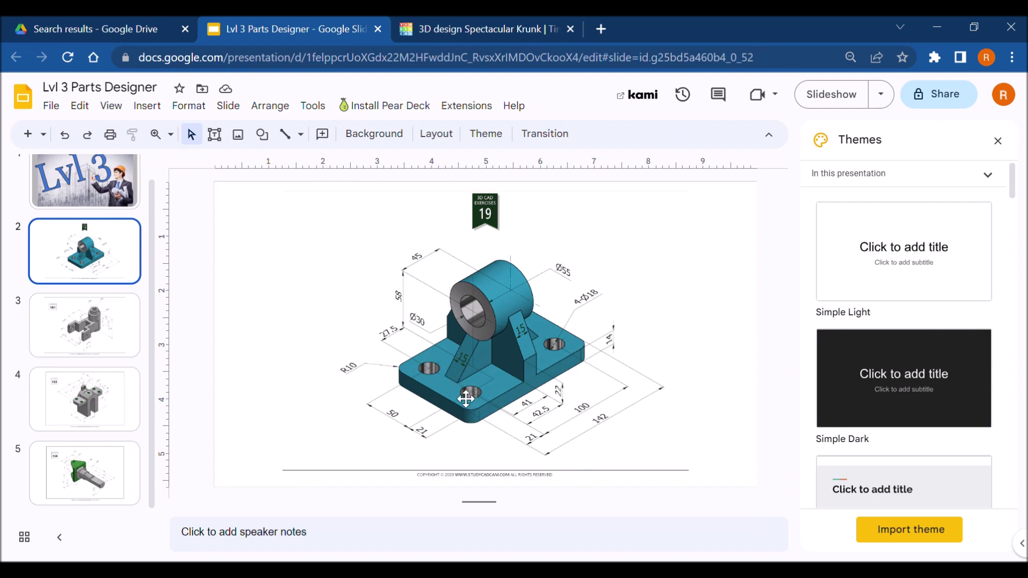
{"action": "left_click", "coordinate": [455, 28]}
{"action": "left_click", "coordinate": [641, 435]}
{"action": "left_click", "coordinate": [541, 385]}
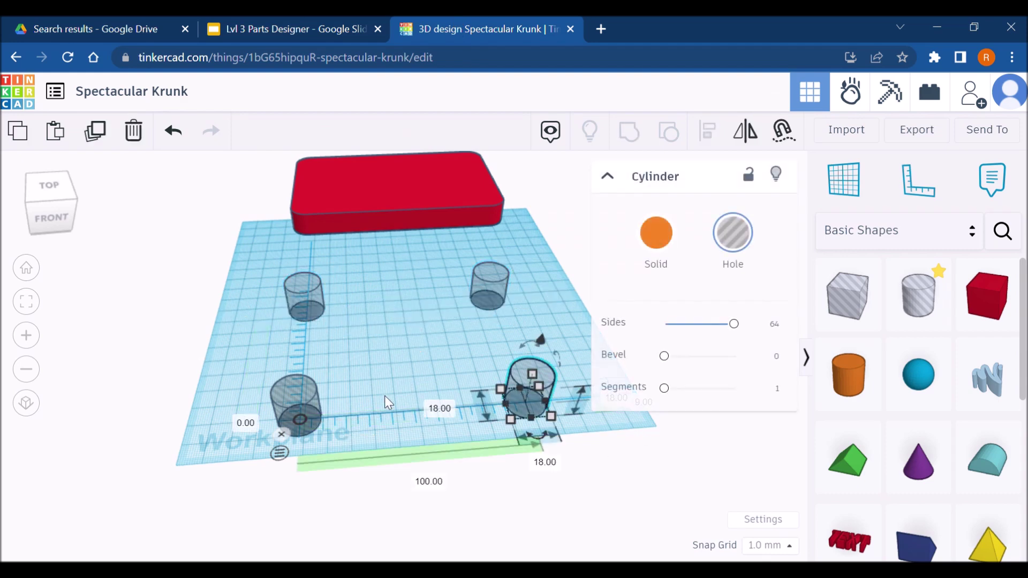
{"action": "left_click", "coordinate": [309, 404], "text": "shift"}
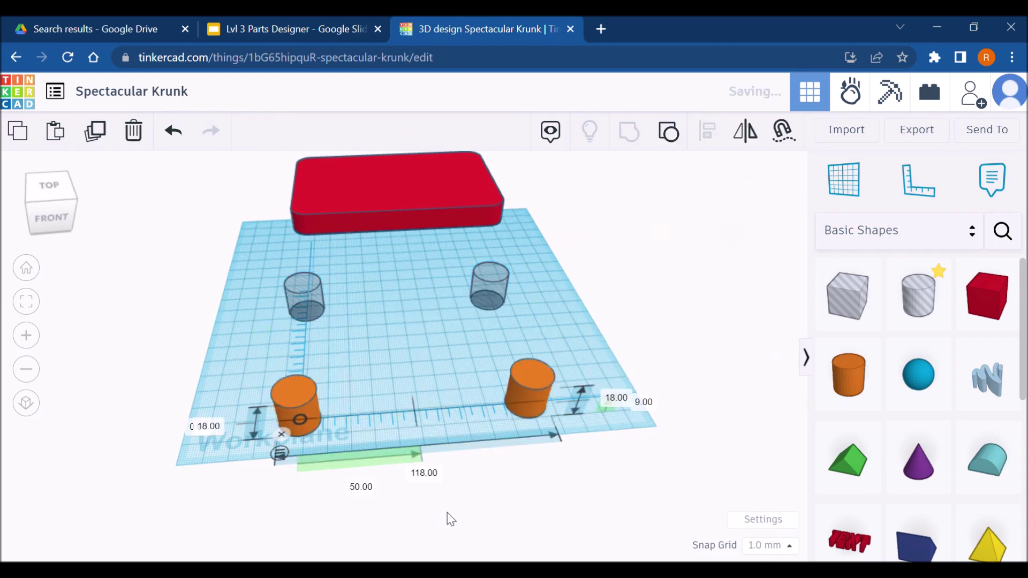
{"action": "right_click_drag", "start_coordinate": [456, 490], "coordinate": [303, 359]}
{"action": "left_click", "coordinate": [291, 361]}
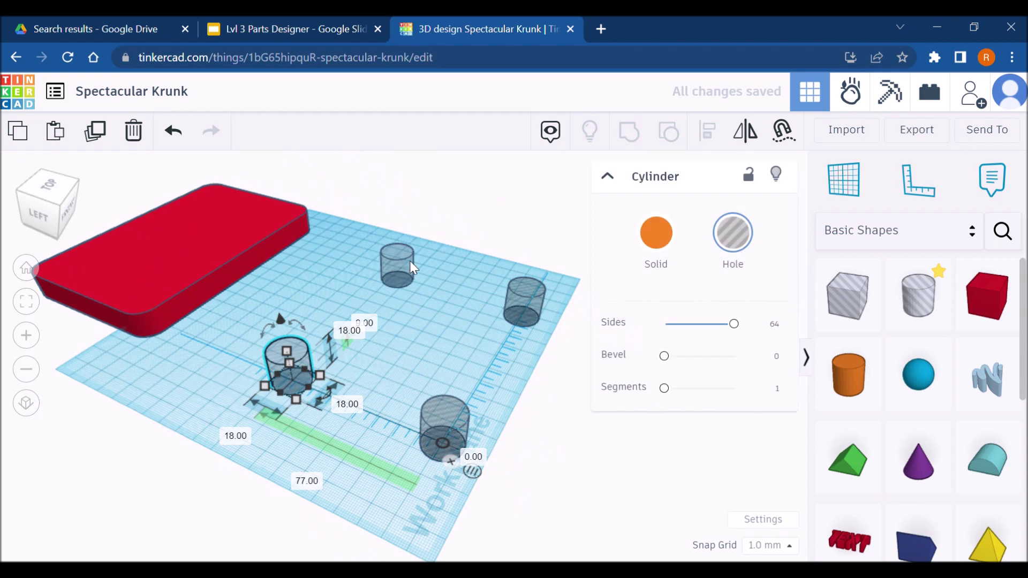
{"action": "left_click", "coordinate": [399, 262], "text": "shift"}
{"action": "key", "text": "ctrl+g"}
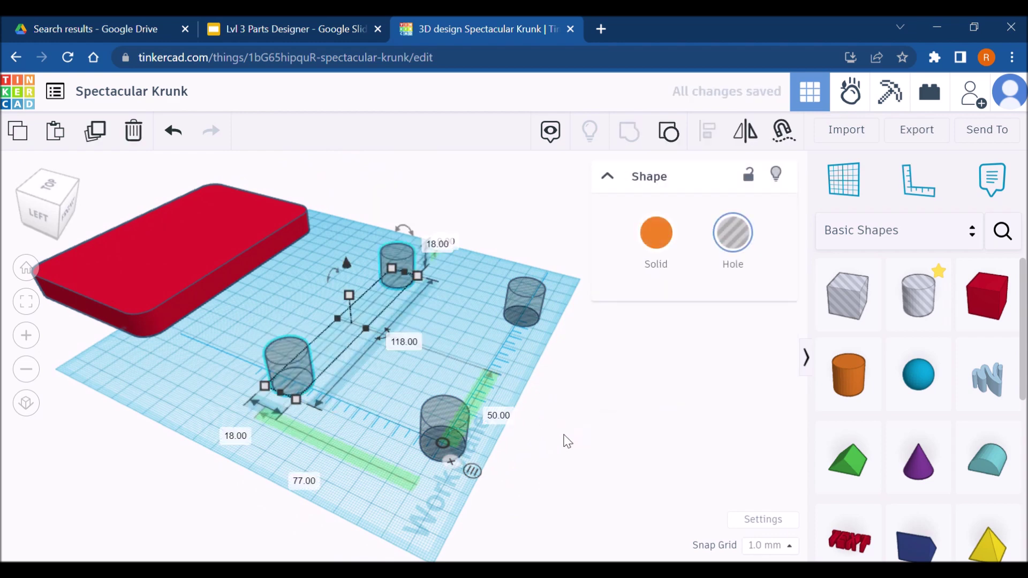
{"action": "left_click", "coordinate": [581, 463]}
Set the back hole pair's midpoint distance from the ruler origin to 50 mm in depth
{"action": "left_click", "coordinate": [308, 373]}
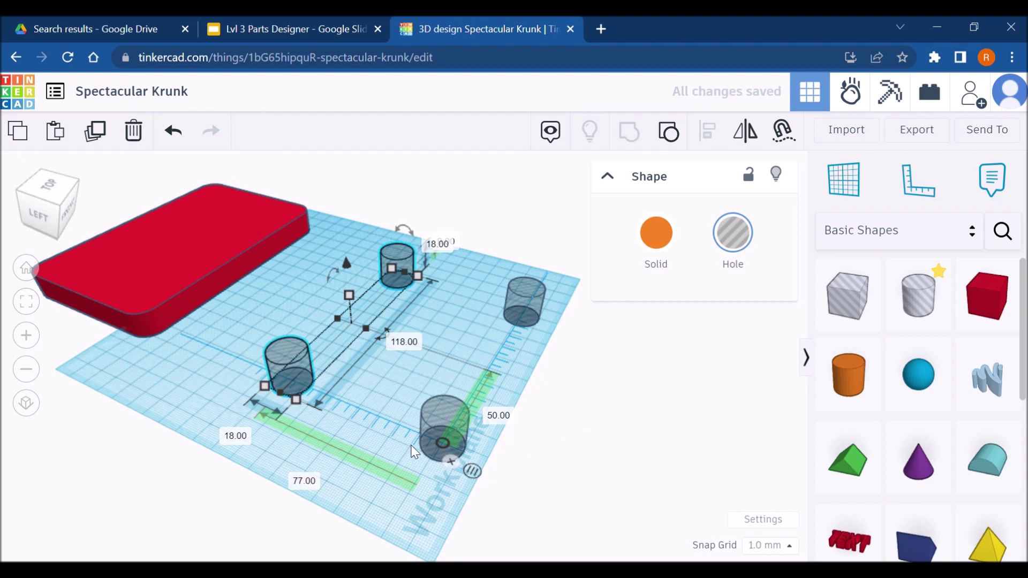
{"action": "left_click", "coordinate": [310, 437]}
{"action": "left_click", "coordinate": [310, 383]}
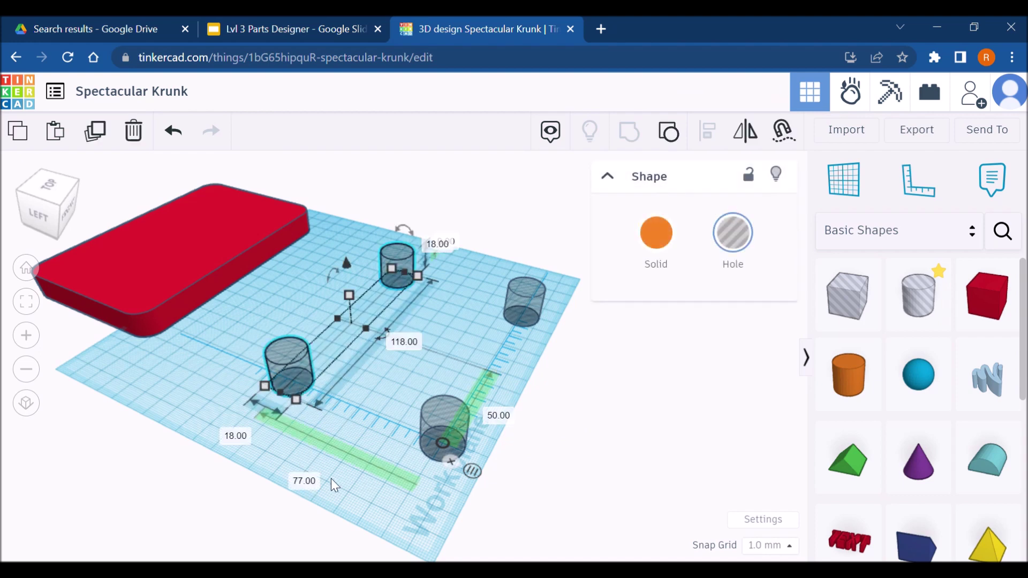
{"action": "left_click", "coordinate": [308, 485]}
{"action": "type", "text": "50"}
{"action": "key", "text": "Return"}
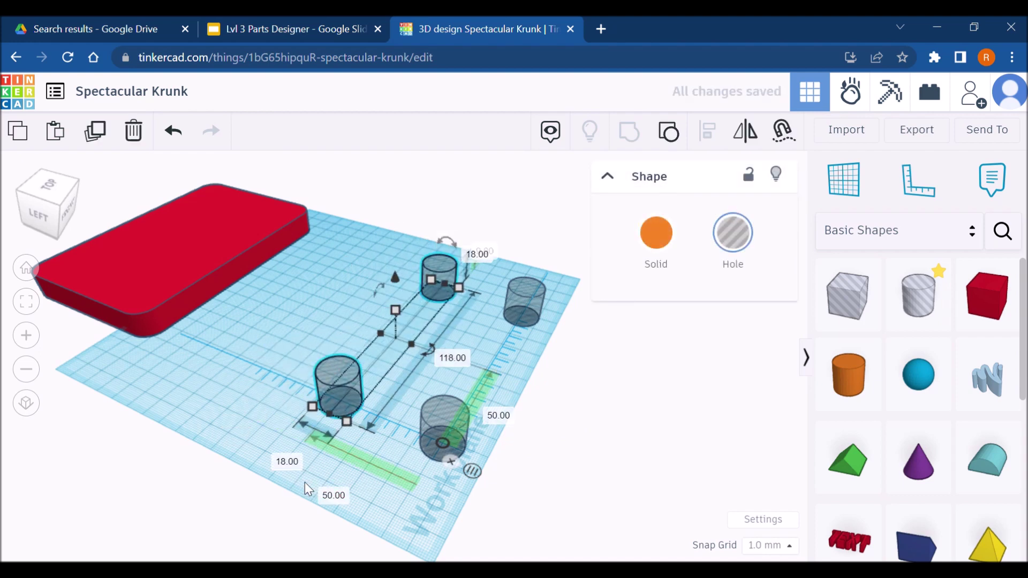
Group the front and back hole pairs into one four-hole group
{"action": "right_click_drag", "start_coordinate": [645, 470], "coordinate": [547, 407]}
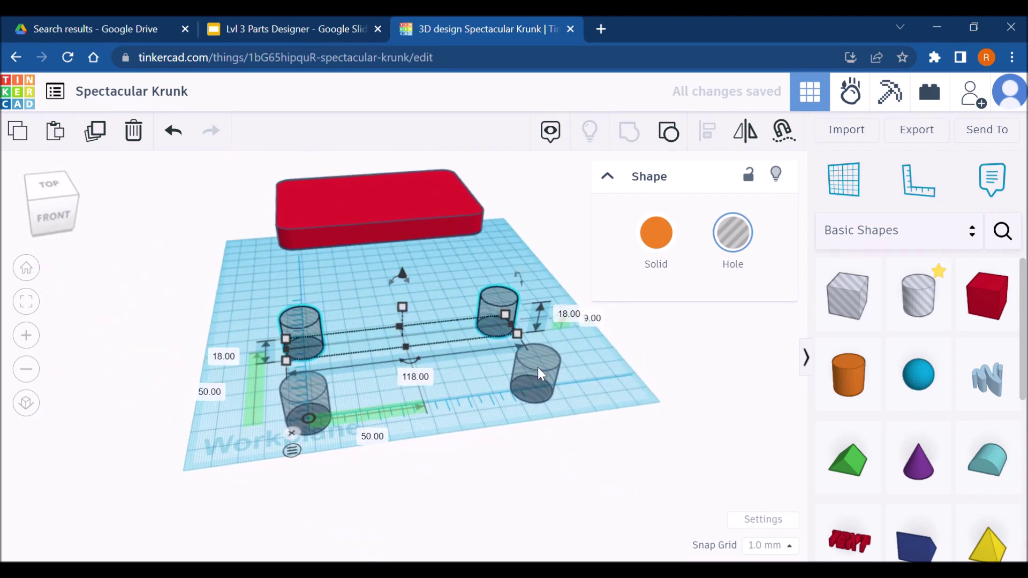
{"action": "left_click", "coordinate": [542, 378], "text": "shift"}
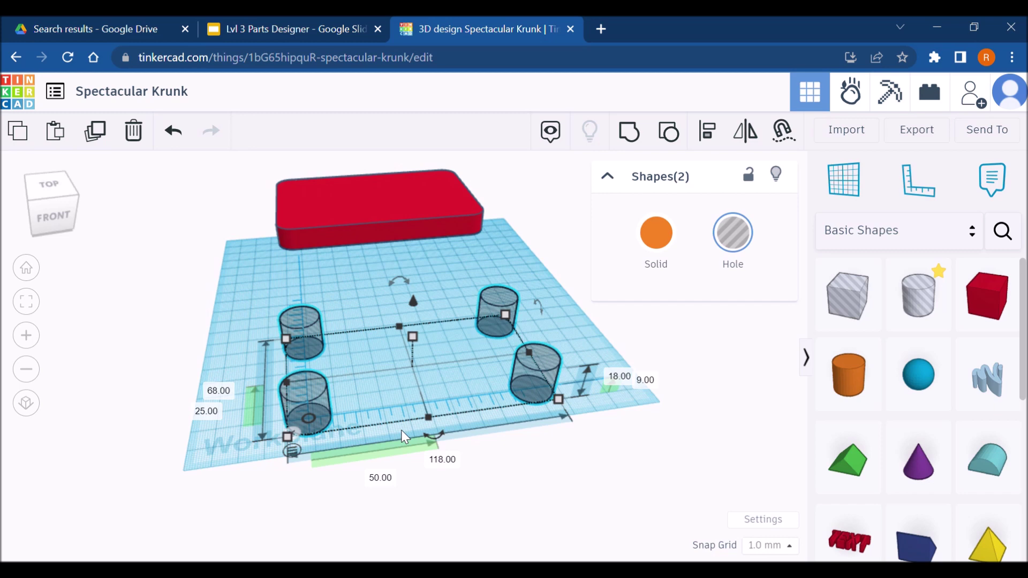
{"action": "key", "text": "ctrl+g"}
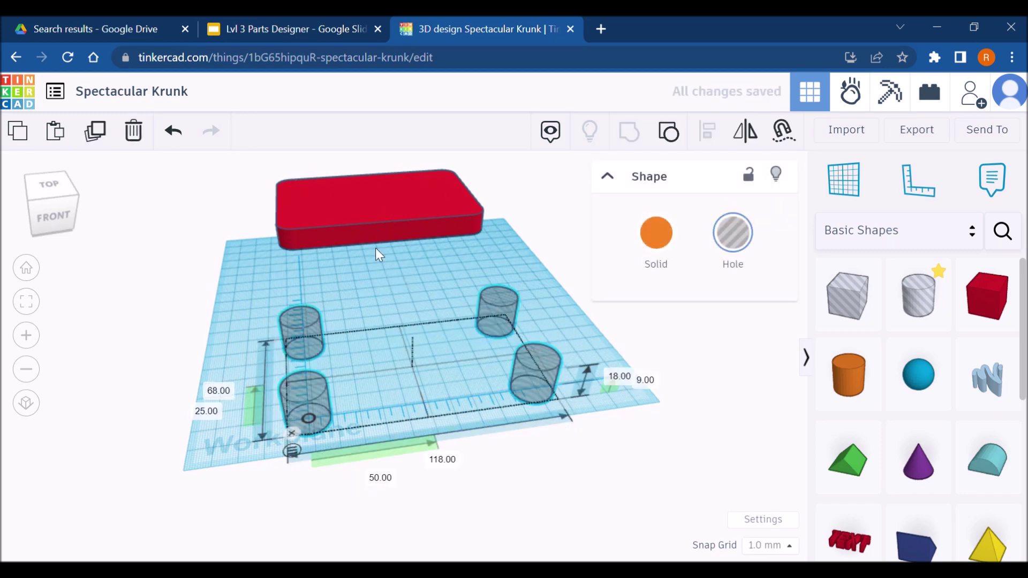
Move the hole group back and place the plate's front-left corner at the ruler origin with a sideways offset of 0 mm
{"action": "left_click_drag", "start_coordinate": [374, 248], "coordinate": [432, 277]}
{"action": "left_click_drag", "start_coordinate": [546, 374], "coordinate": [573, 290]}
{"action": "left_click_drag", "start_coordinate": [468, 293], "coordinate": [503, 349]}
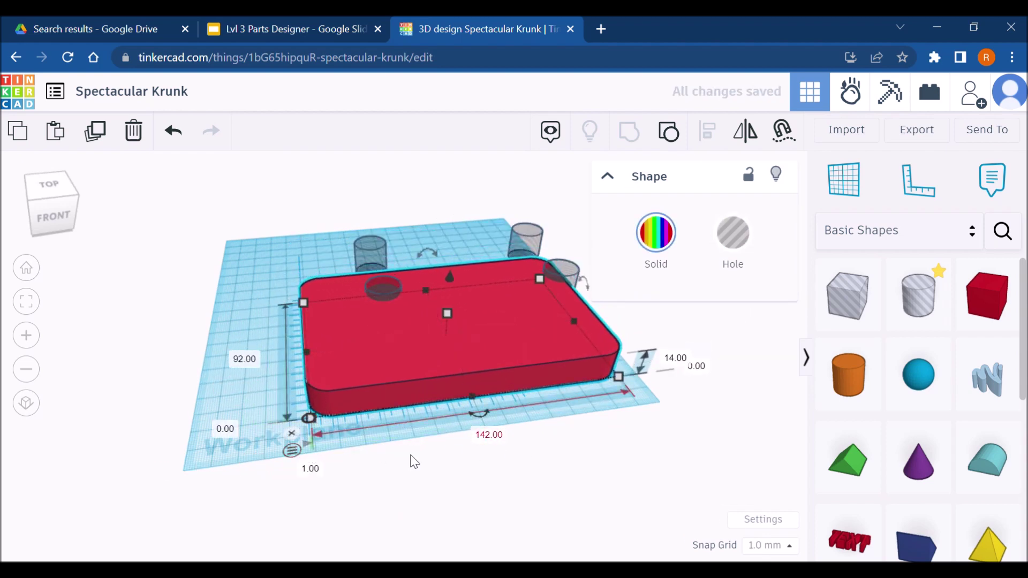
{"action": "type", "text": "0"}
{"action": "key", "text": "Return"}
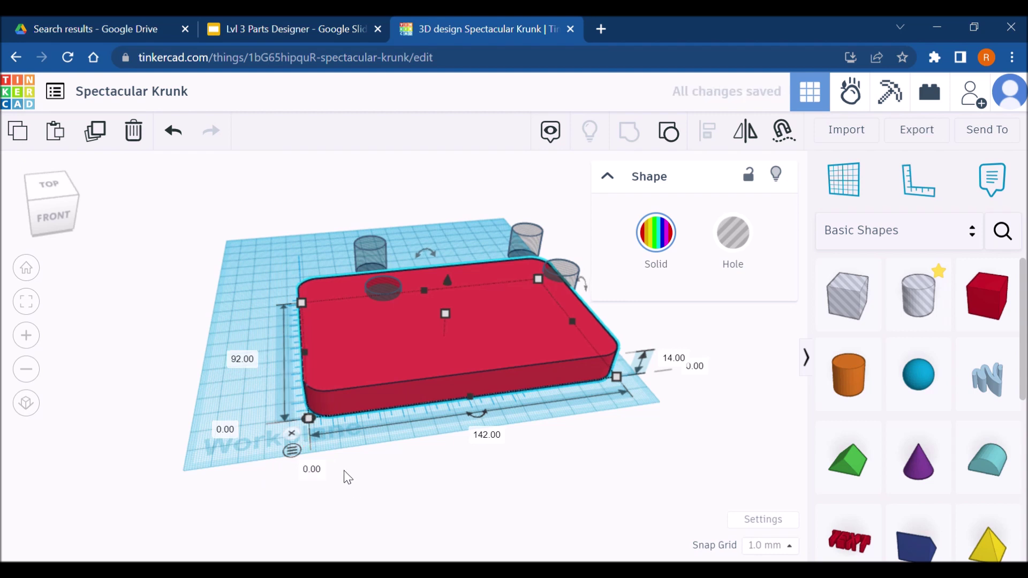
Move the four-hole group onto the base plate, about 13 mm sideways and 19 mm back from the ruler origin, and check the drawing
{"action": "left_click_drag", "start_coordinate": [528, 239], "coordinate": [509, 281]}
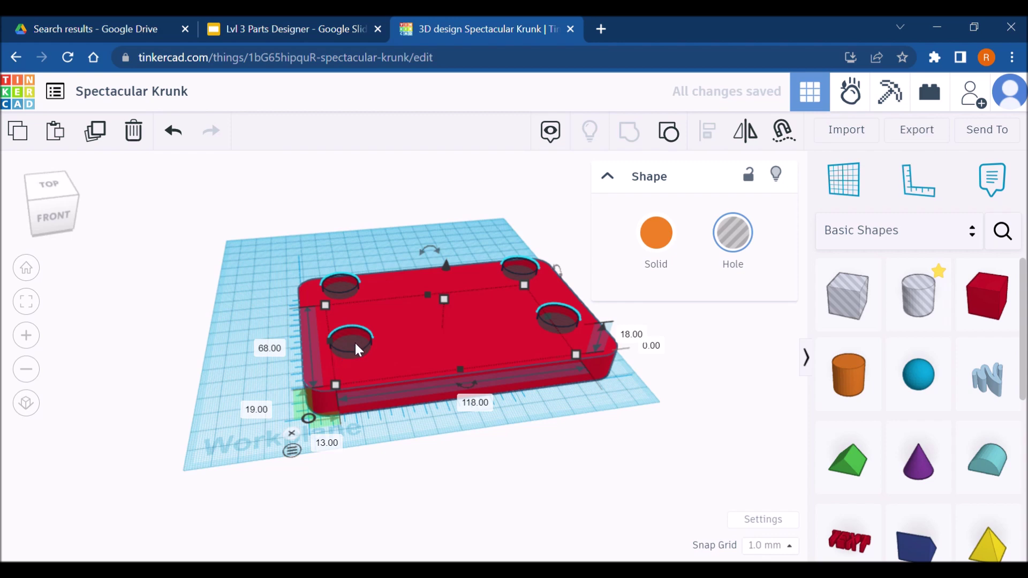
{"action": "left_click", "coordinate": [289, 25]}
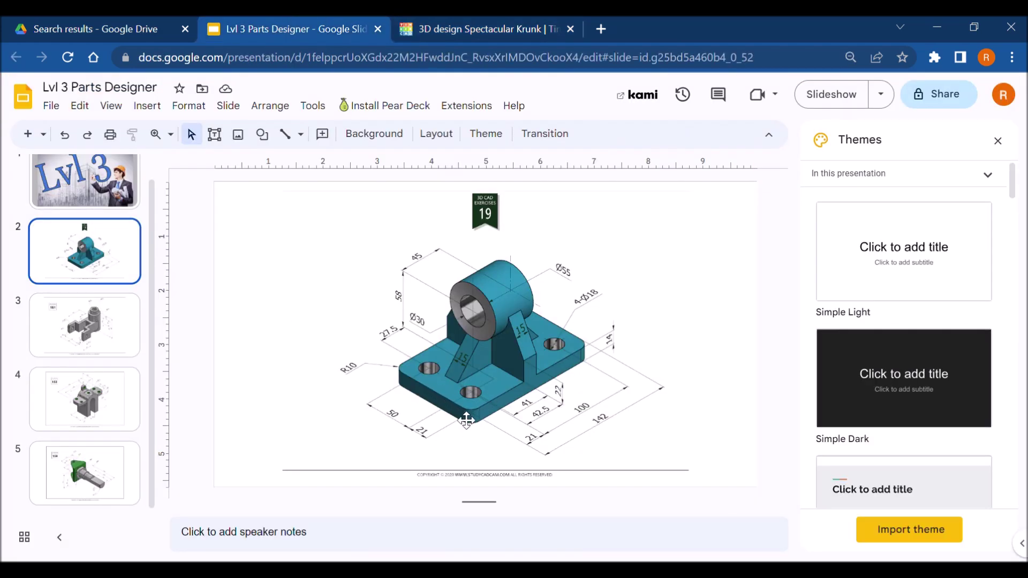
{"action": "left_click", "coordinate": [511, 29]}
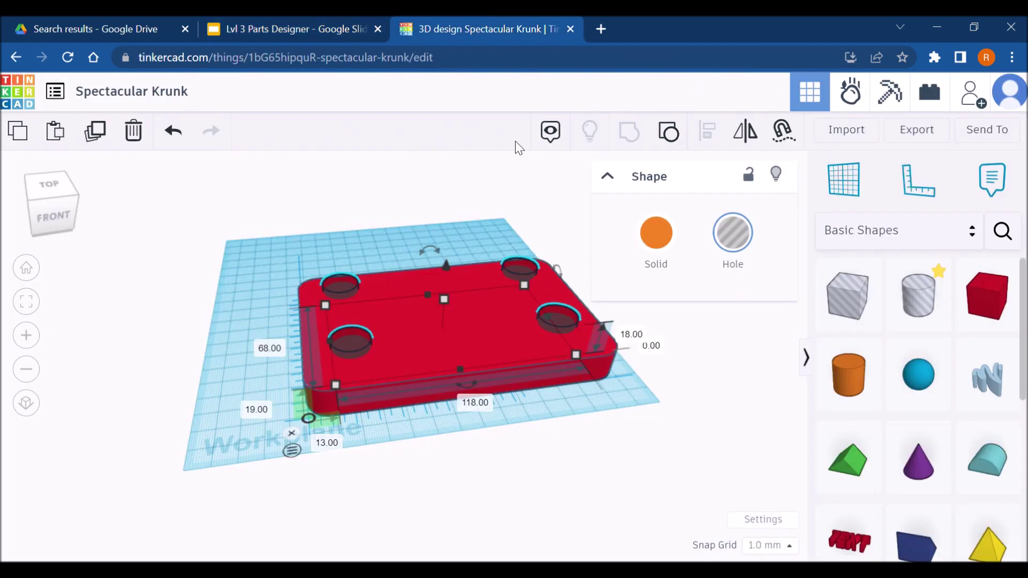
{"action": "right_click_drag", "start_coordinate": [525, 489], "coordinate": [526, 498]}
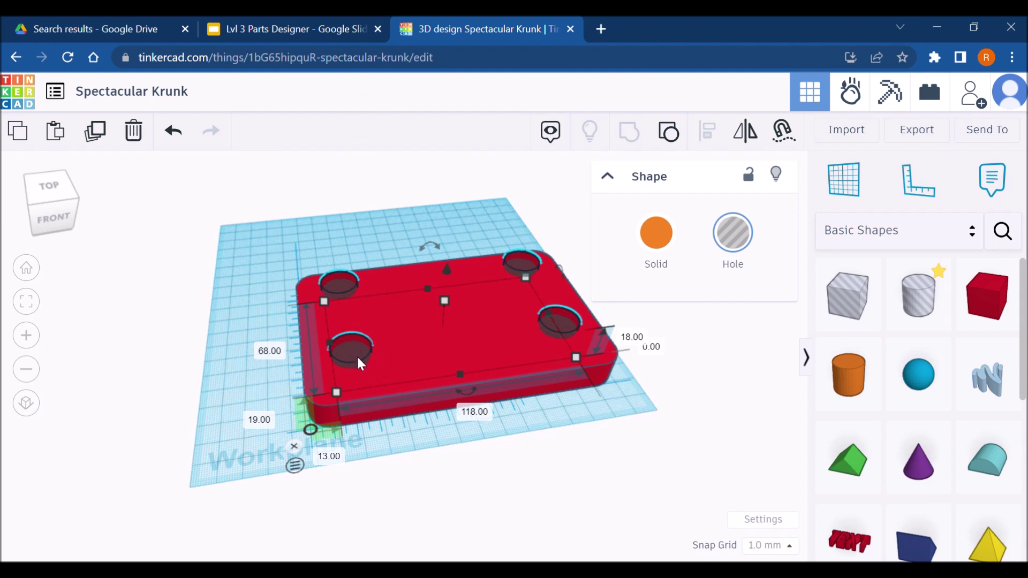
Position the hole group 12 mm sideways and 12 mm back from the ruler origin, following the drawing's edge offsets
{"action": "left_click_drag", "start_coordinate": [353, 342], "coordinate": [346, 381]}
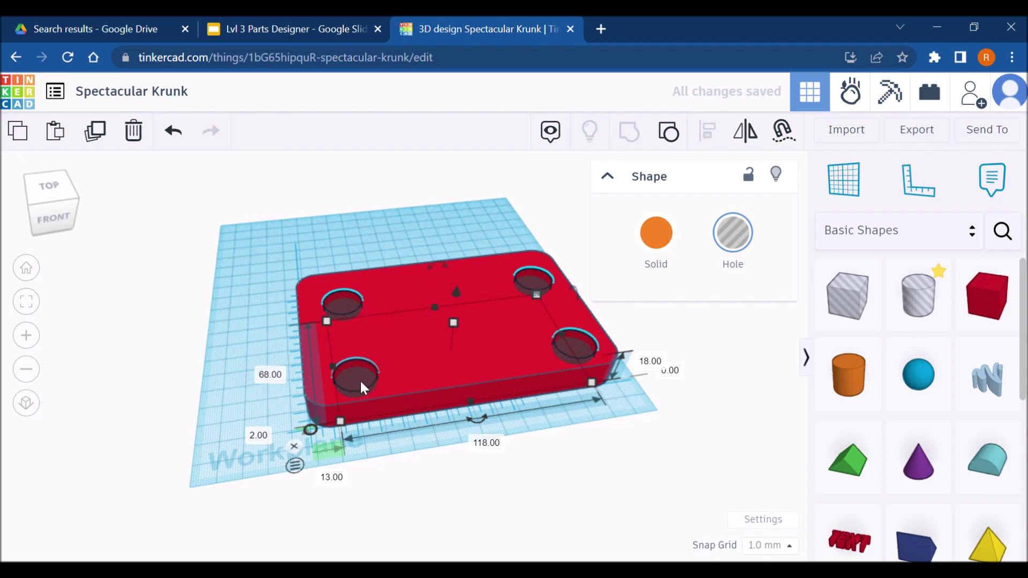
{"action": "left_click_drag", "start_coordinate": [360, 379], "coordinate": [351, 365]}
{"action": "left_click", "coordinate": [313, 29]}
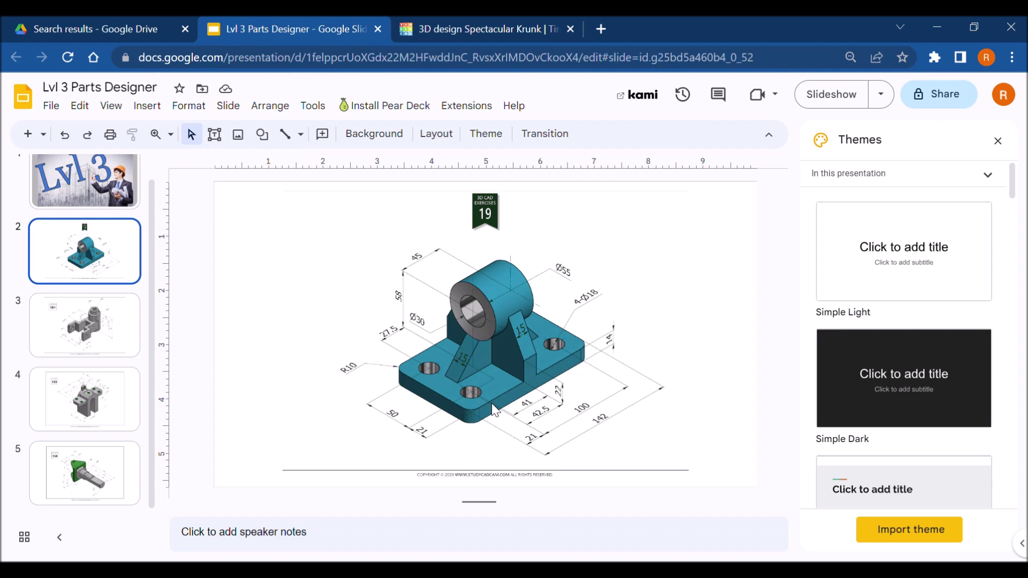
{"action": "left_click", "coordinate": [480, 24]}
{"action": "left_click", "coordinate": [328, 460]}
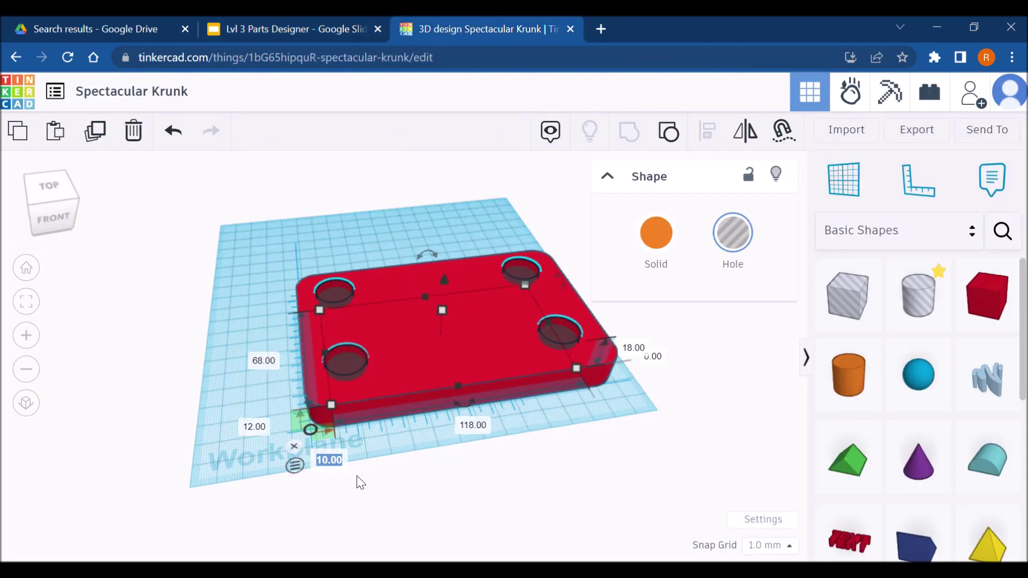
{"action": "type", "text": "12"}
{"action": "key", "text": "Return"}
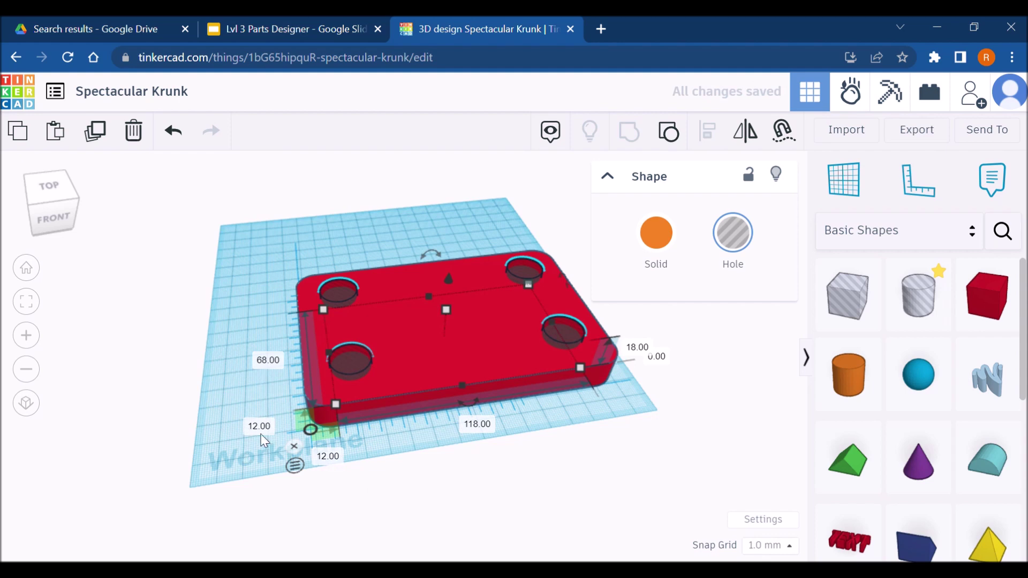
Compare the hole layout with the drawing from above, then group the holes with the base plate to cut them
{"action": "left_click", "coordinate": [50, 187]}
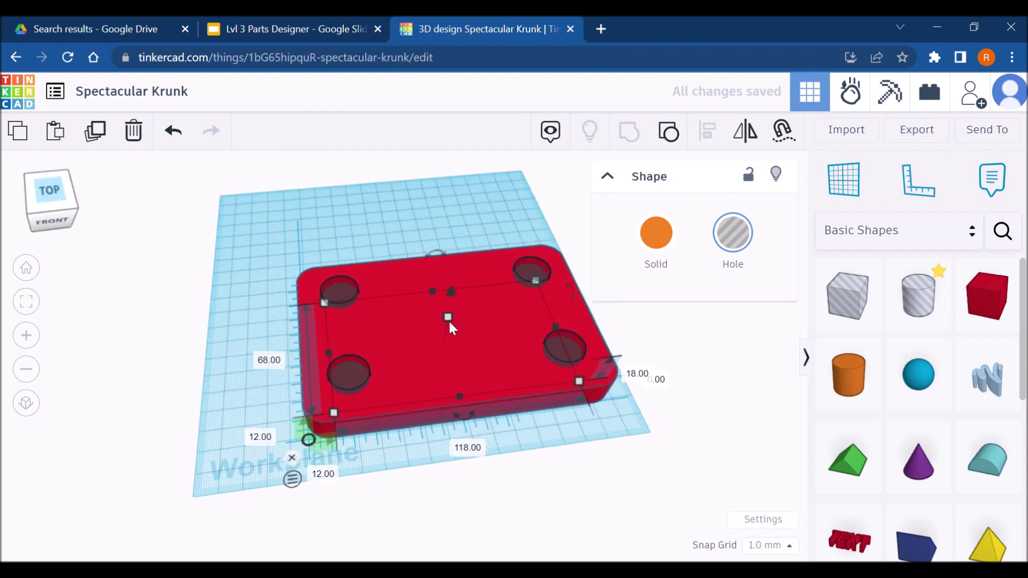
{"action": "left_click", "coordinate": [297, 17]}
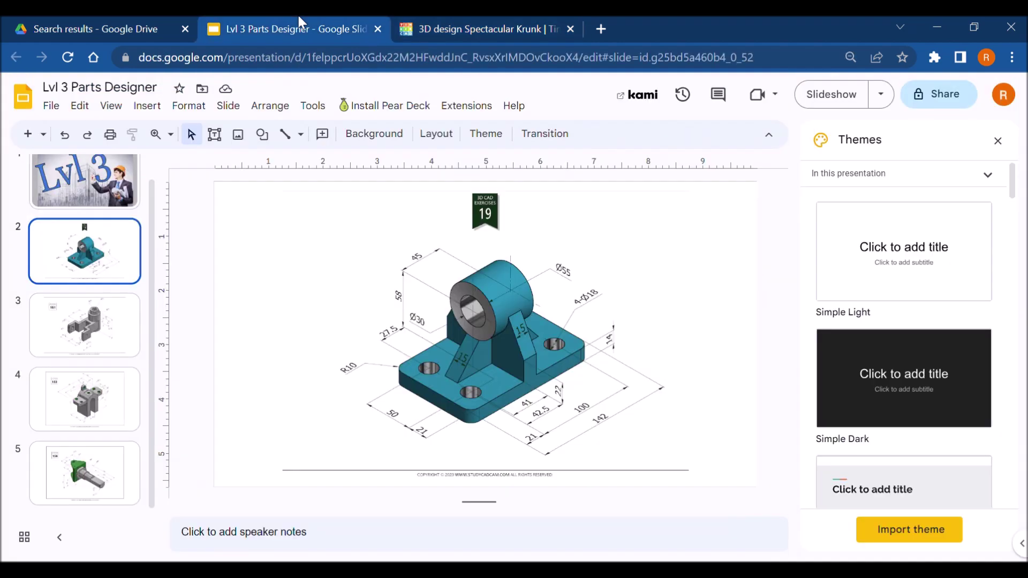
{"action": "left_click", "coordinate": [557, 24]}
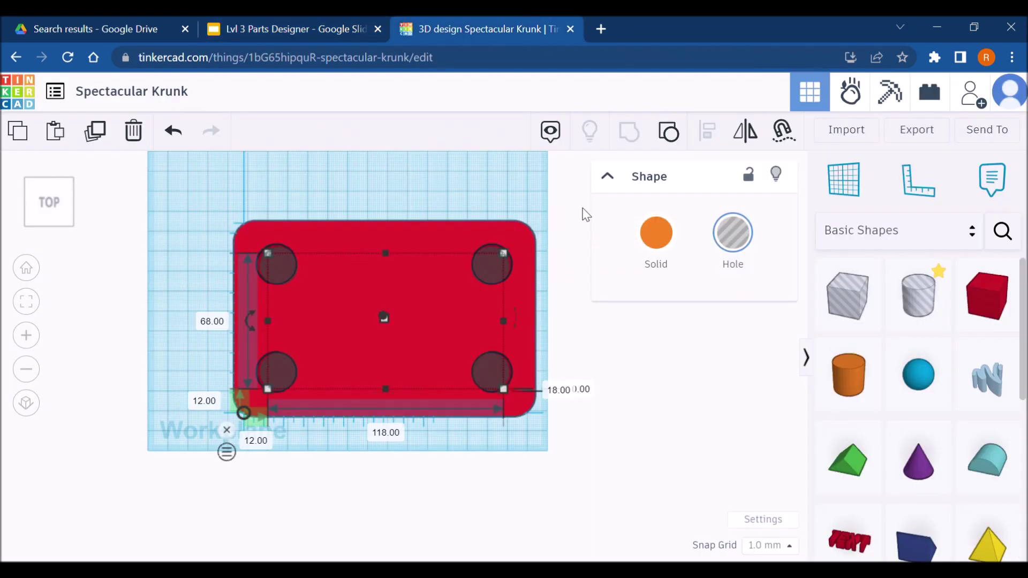
{"action": "right_click_drag", "start_coordinate": [623, 446], "coordinate": [658, 383]}
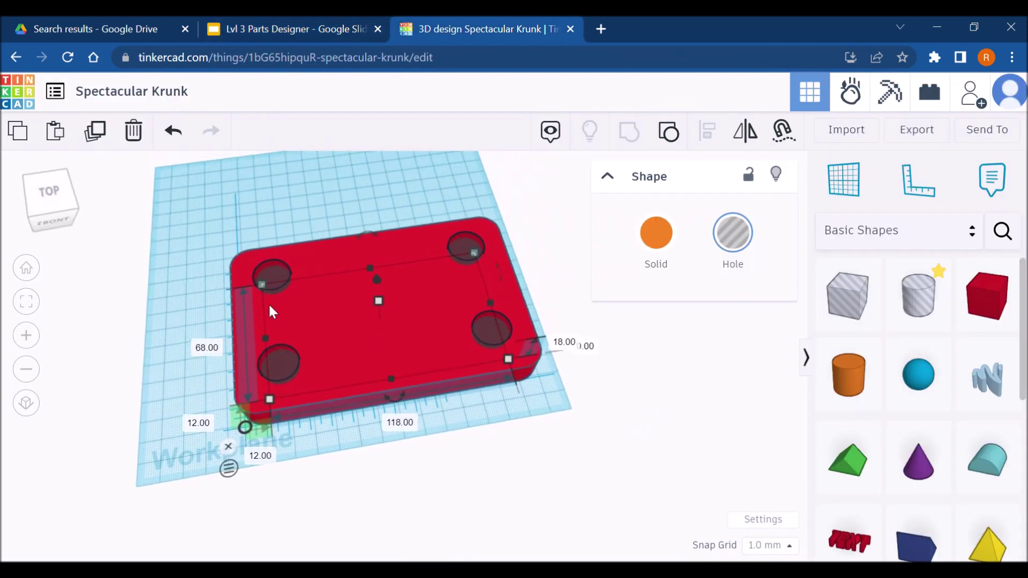
{"action": "left_click", "coordinate": [431, 335], "text": "shift"}
{"action": "key", "text": "ctrl+g"}
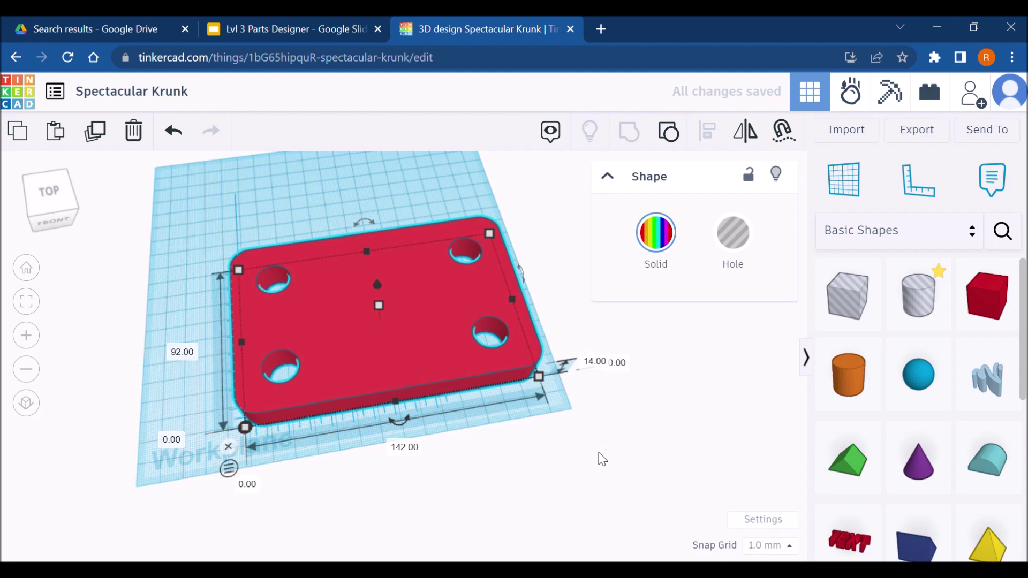
{"action": "left_click", "coordinate": [591, 477]}
{"action": "right_click_drag", "start_coordinate": [544, 488], "coordinate": [629, 455]}
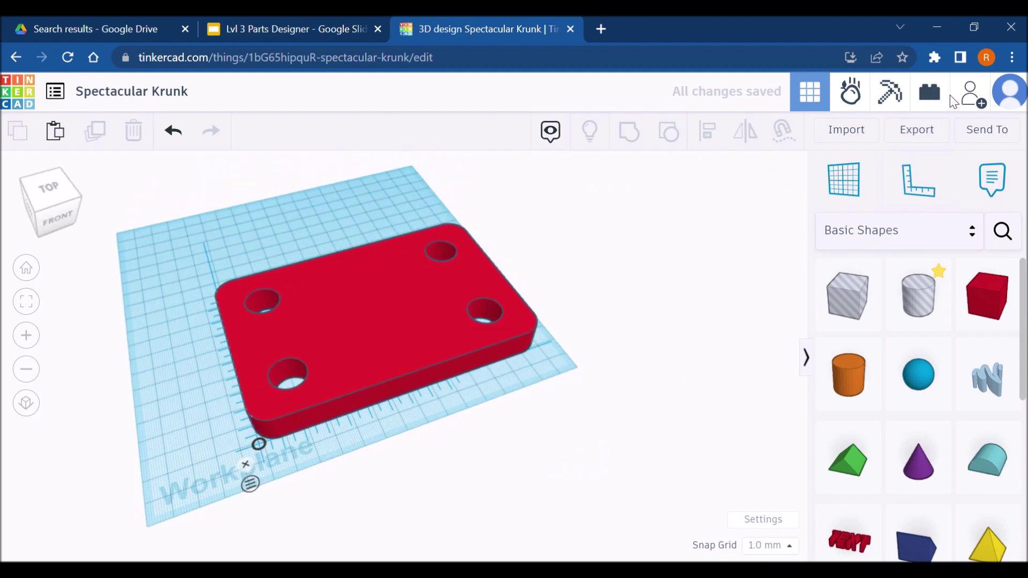
Consult the drawing, then add a solid cylinder on top of the base plate and turn it onto its side
{"action": "left_click", "coordinate": [295, 29]}
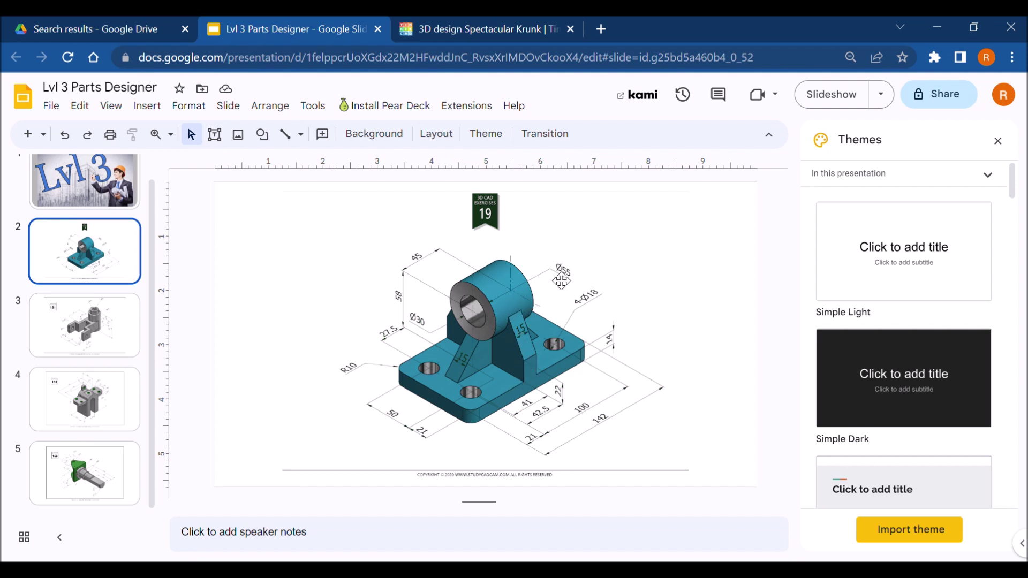
{"action": "left_click", "coordinate": [467, 24]}
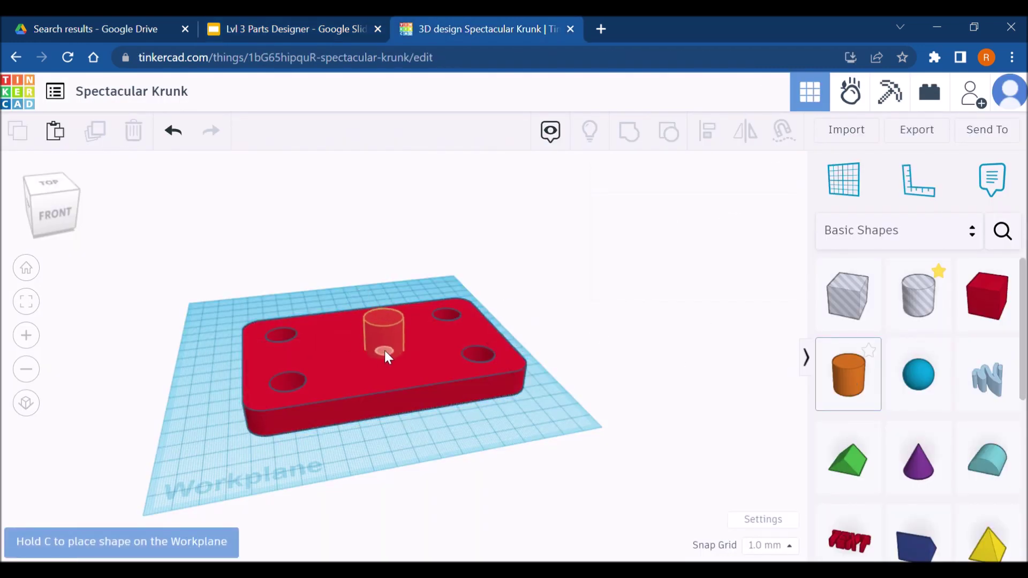
{"action": "left_click", "coordinate": [384, 346]}
{"action": "left_click_drag", "start_coordinate": [372, 291], "coordinate": [372, 344]}
Set the lying cylinder's length to 45 mm and its height to 55 mm, following the drawing
{"action": "left_click", "coordinate": [288, 24]}
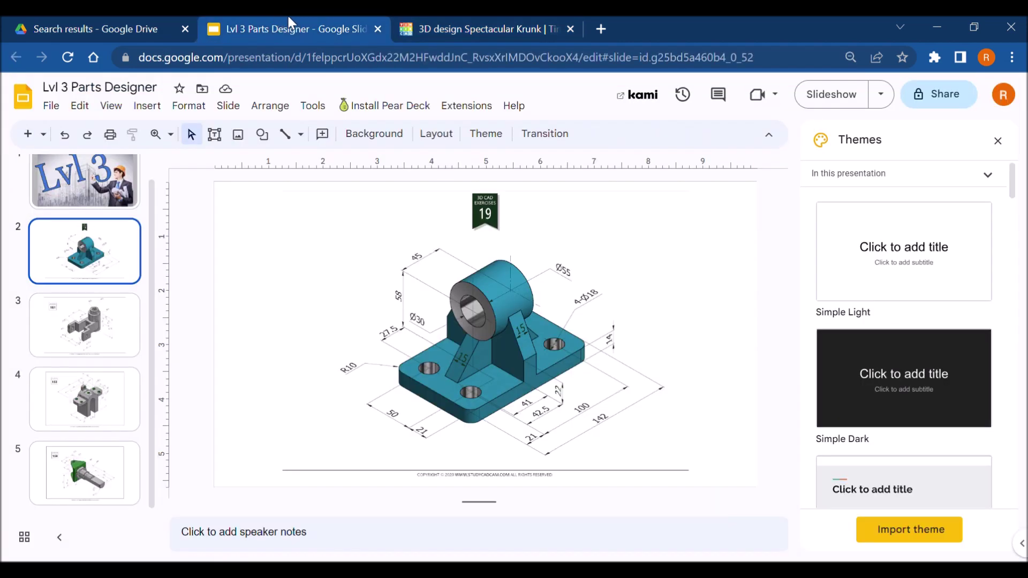
{"action": "left_click", "coordinate": [477, 16]}
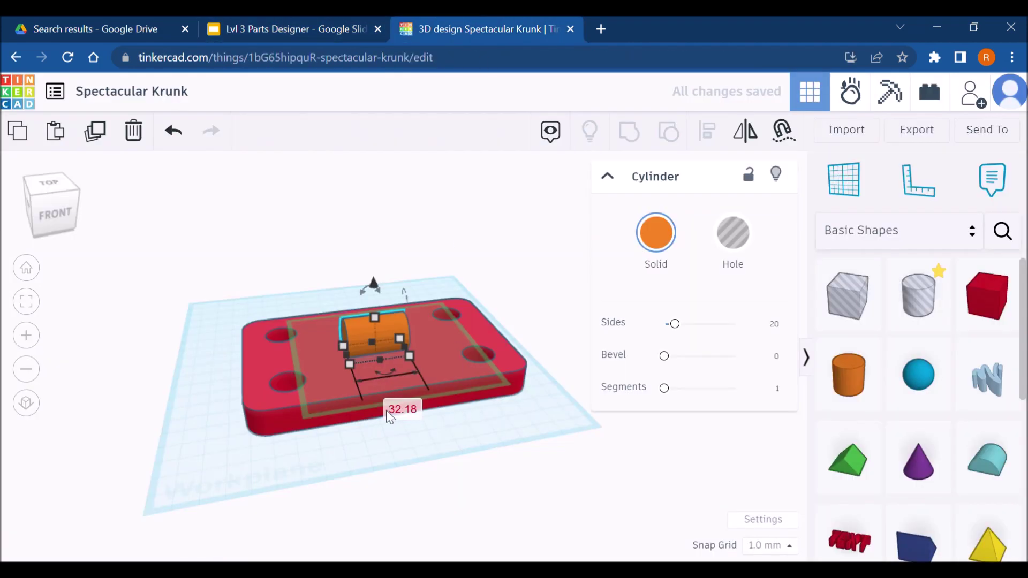
{"action": "type", "text": "45"}
{"action": "key", "text": "Return"}
{"action": "left_click", "coordinate": [292, 29]}
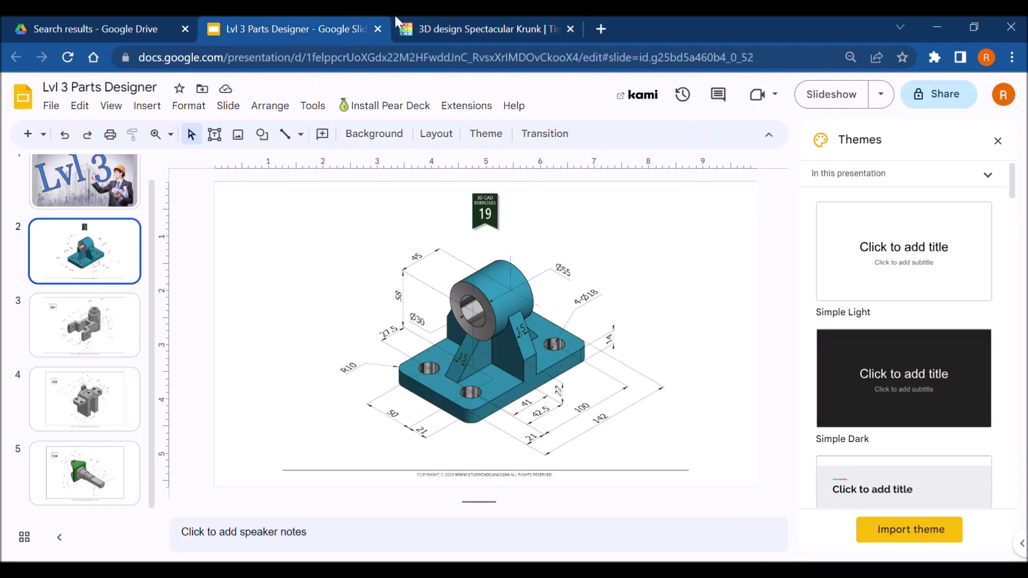
{"action": "left_click", "coordinate": [482, 28]}
{"action": "left_click", "coordinate": [458, 341]}
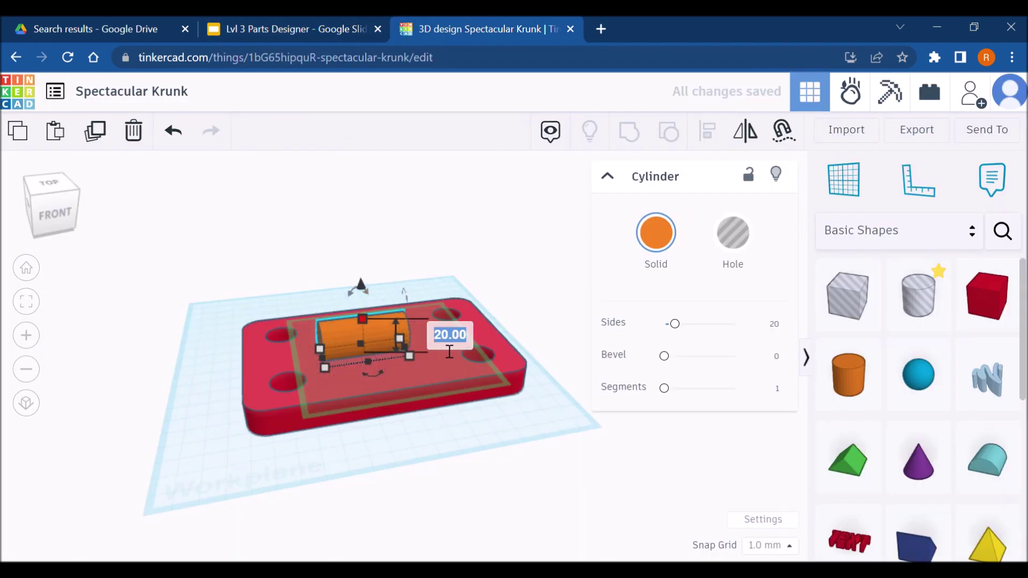
{"action": "type", "text": "55"}
{"action": "key", "text": "Return"}
Set the lying cylinder's front-to-back width to 55 mm to match its diameter
{"action": "left_click", "coordinate": [348, 356]}
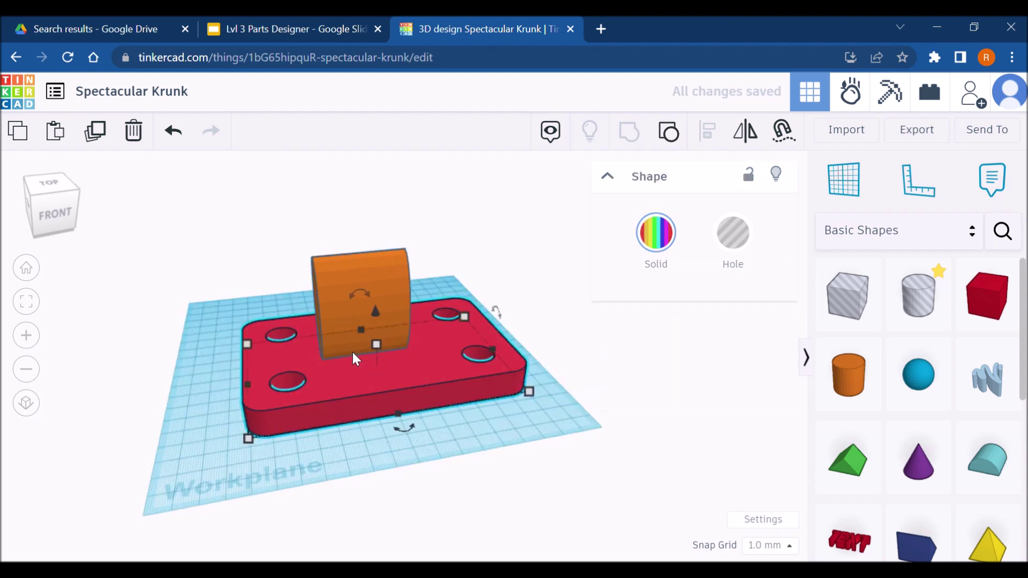
{"action": "right_click_drag", "start_coordinate": [353, 352], "coordinate": [444, 344]}
{"action": "left_click", "coordinate": [373, 351]}
{"action": "left_click_drag", "start_coordinate": [358, 383], "coordinate": [375, 395]}
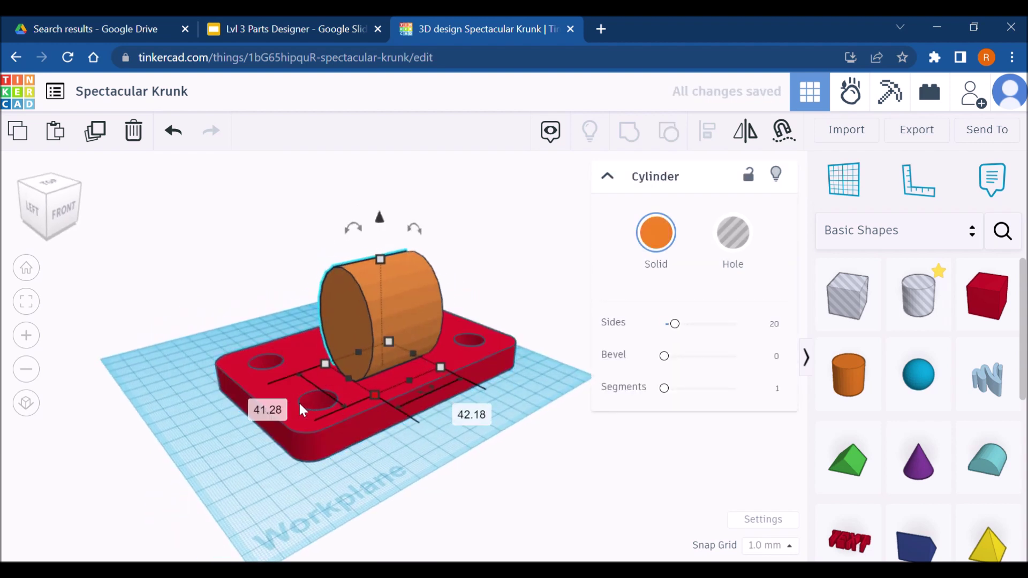
{"action": "left_click", "coordinate": [285, 411]}
{"action": "type", "text": "5"}
{"action": "key", "text": "Return"}
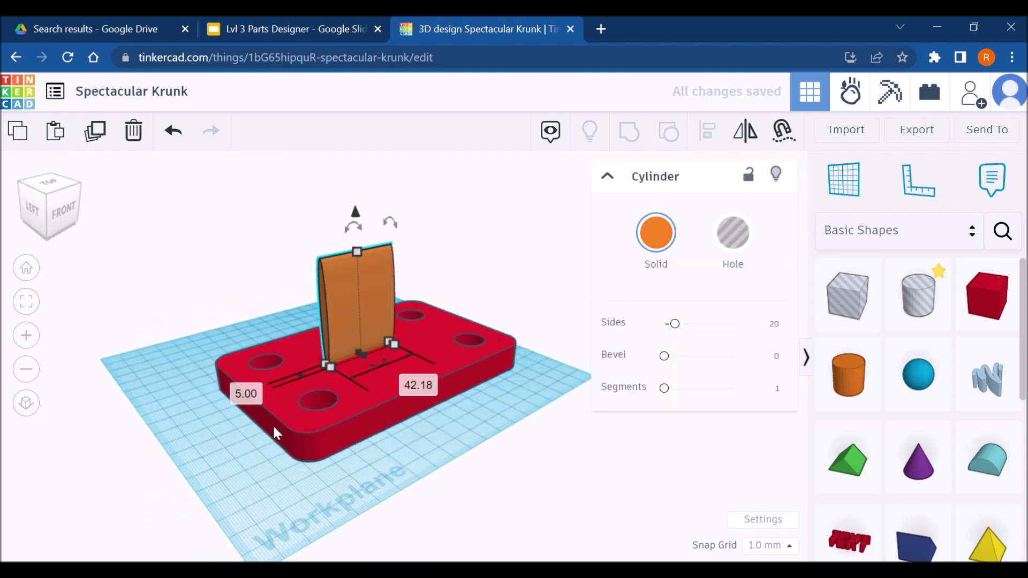
{"action": "left_click", "coordinate": [246, 393]}
{"action": "type", "text": "55"}
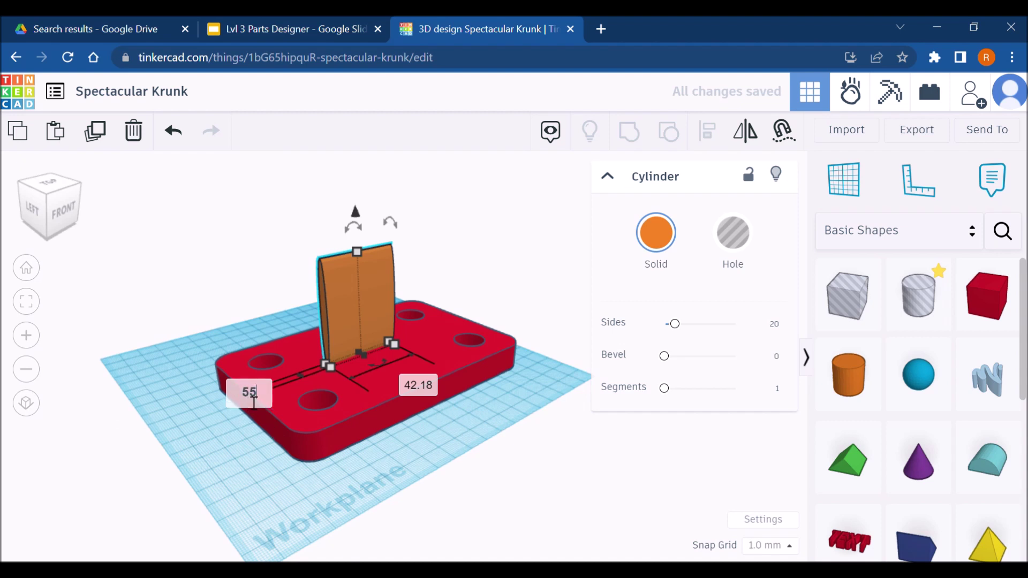
{"action": "key", "text": "Return"}
Set the cylinder's length to 45 mm and raise its number of sides to the maximum of 64
{"action": "left_click", "coordinate": [508, 428]}
{"action": "type", "text": "45"}
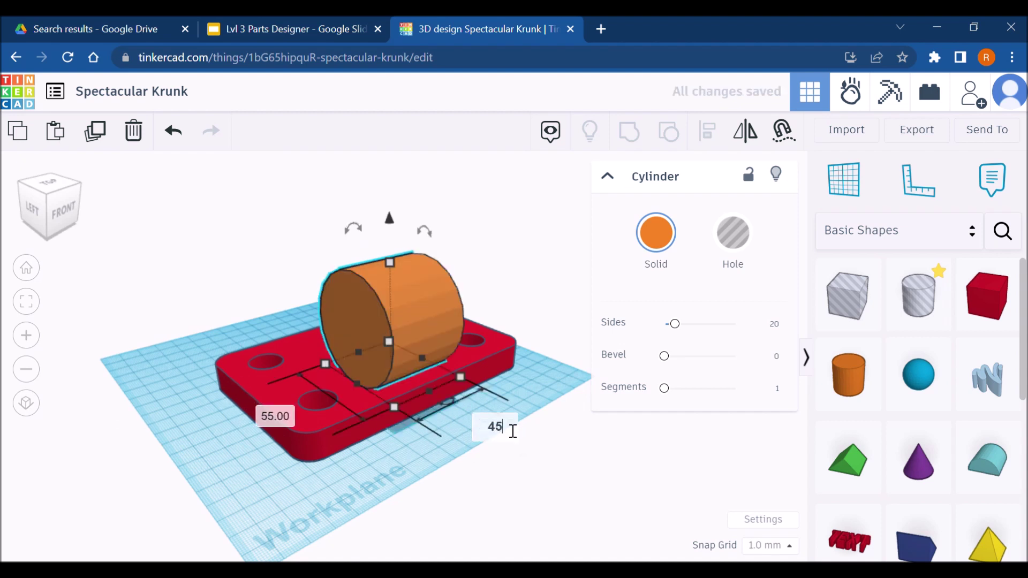
{"action": "key", "text": "Return"}
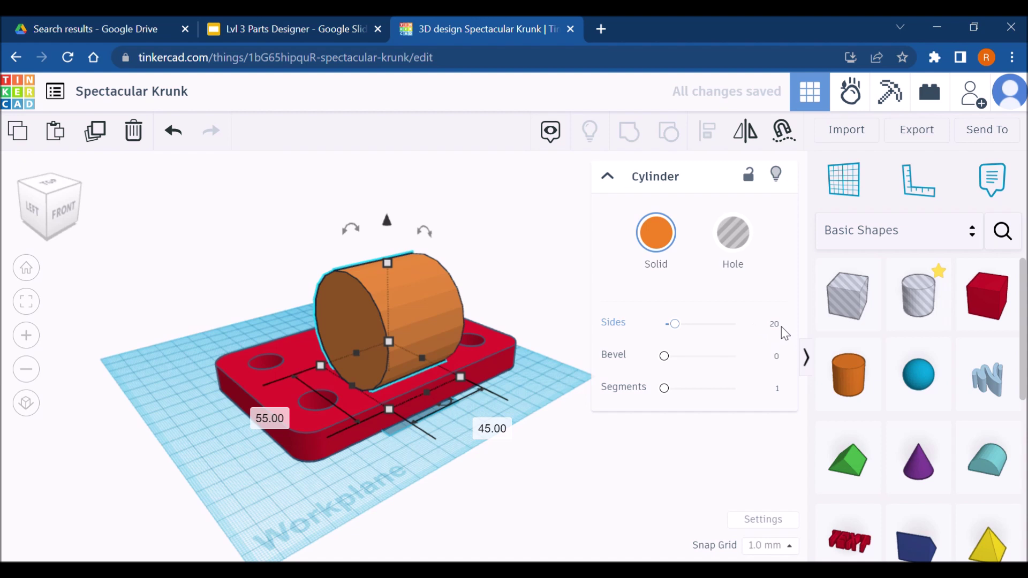
{"action": "left_click", "coordinate": [780, 327]}
{"action": "type", "text": "1111"}
{"action": "key", "text": "Return"}
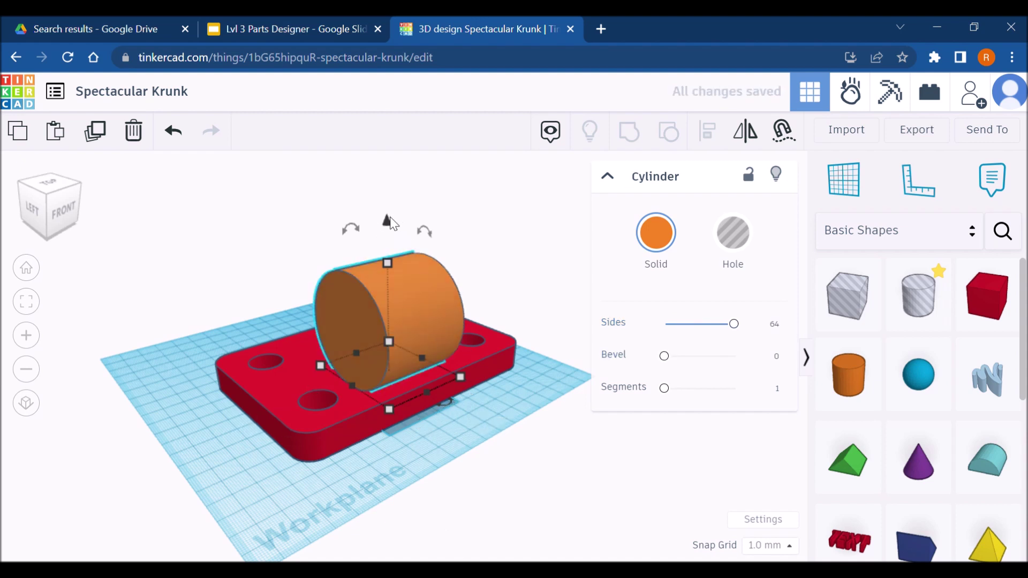
Align the cylinder to the centre of the base plate in both horizontal directions
{"action": "right_click_drag", "start_coordinate": [424, 512], "coordinate": [540, 493]}
{"action": "left_click_drag", "start_coordinate": [538, 490], "coordinate": [268, 241]}
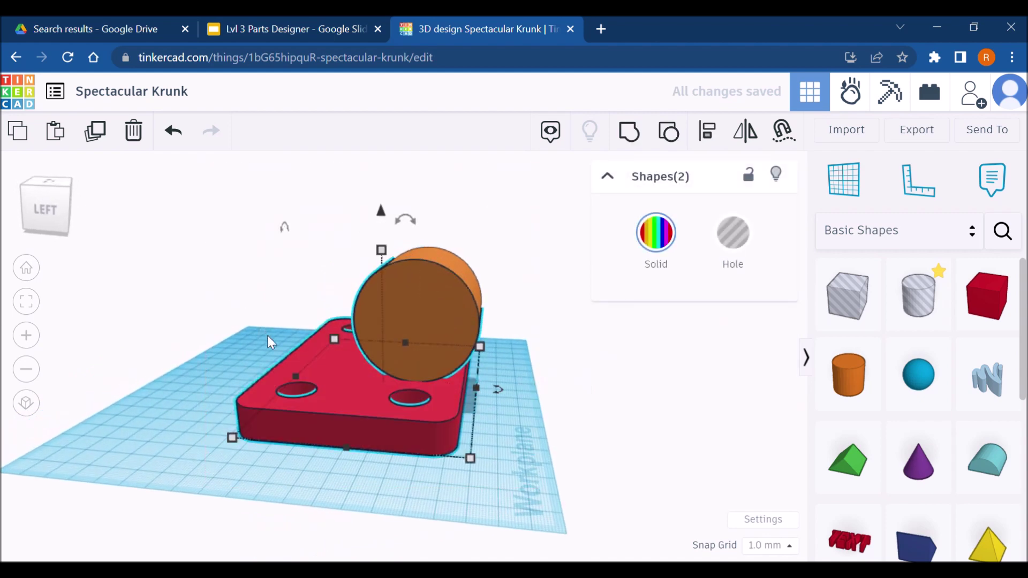
{"action": "key", "text": "l"}
{"action": "right_click_drag", "start_coordinate": [343, 454], "coordinate": [434, 446]}
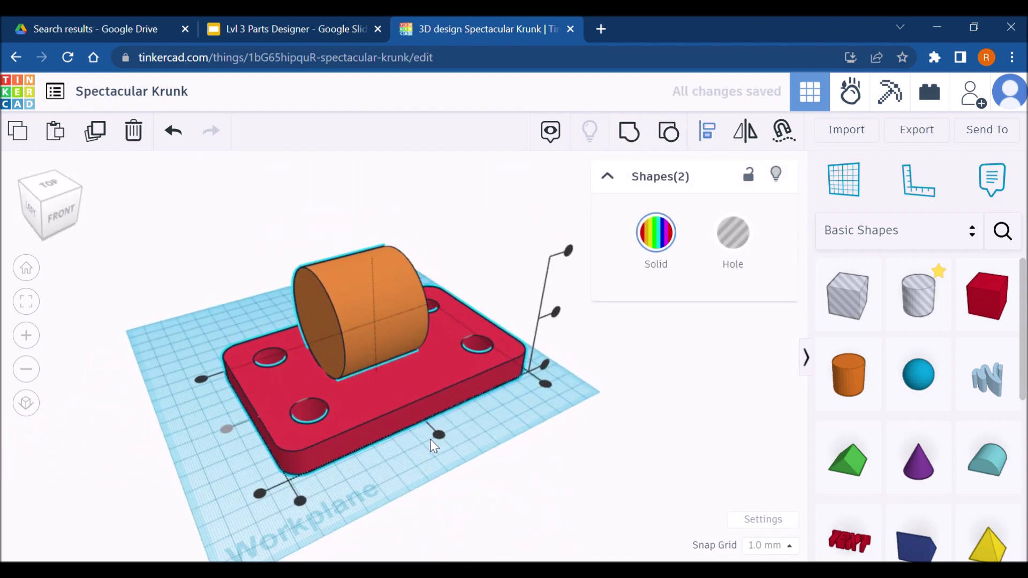
Check the cylinder's height dimension in the drawing, then place a workplane on the base plate's top face
{"action": "left_click", "coordinate": [370, 33]}
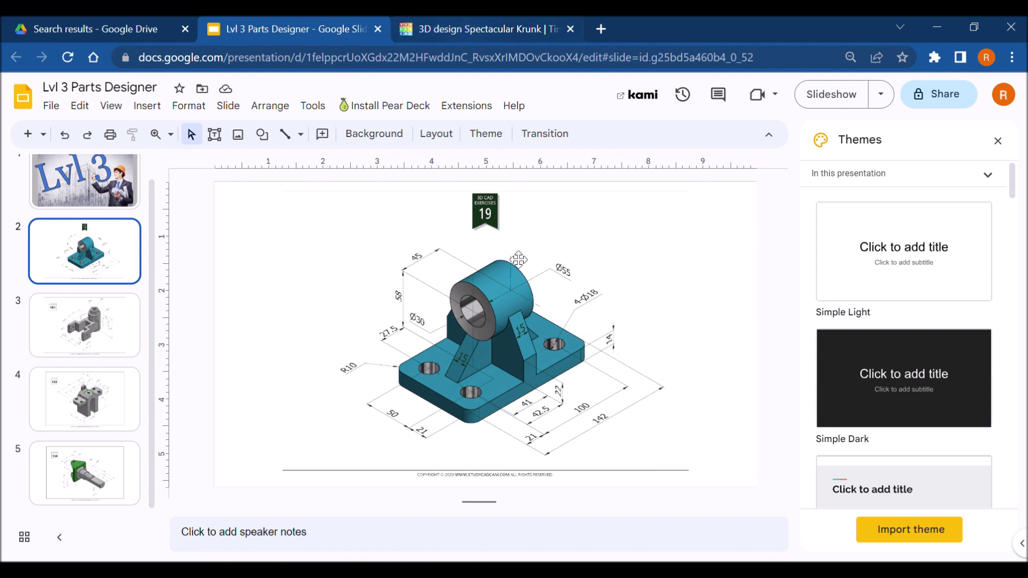
{"action": "right_click", "coordinate": [711, 396]}
{"action": "left_click", "coordinate": [765, 214]}
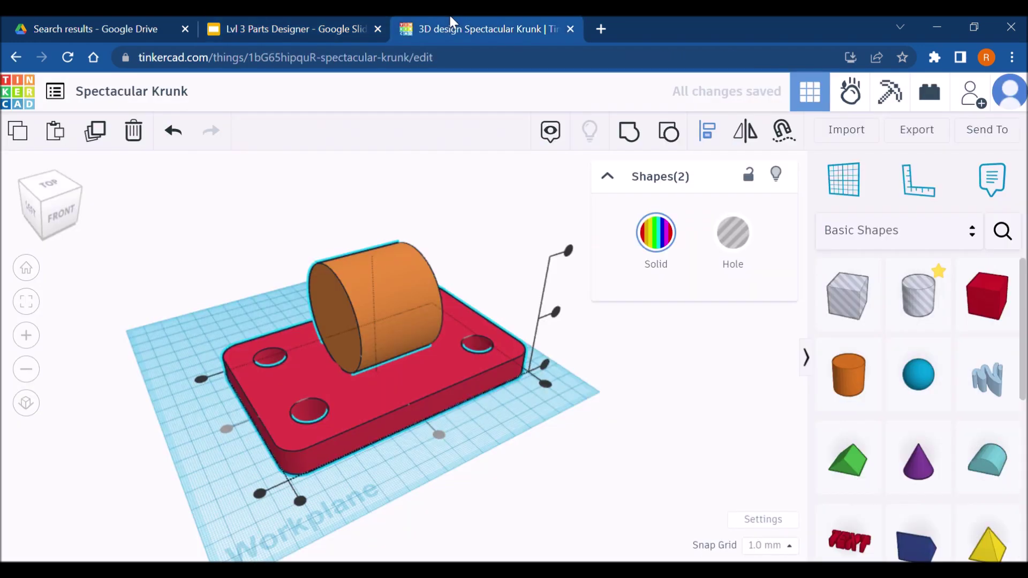
{"action": "right_click_drag", "start_coordinate": [718, 389], "coordinate": [486, 440]}
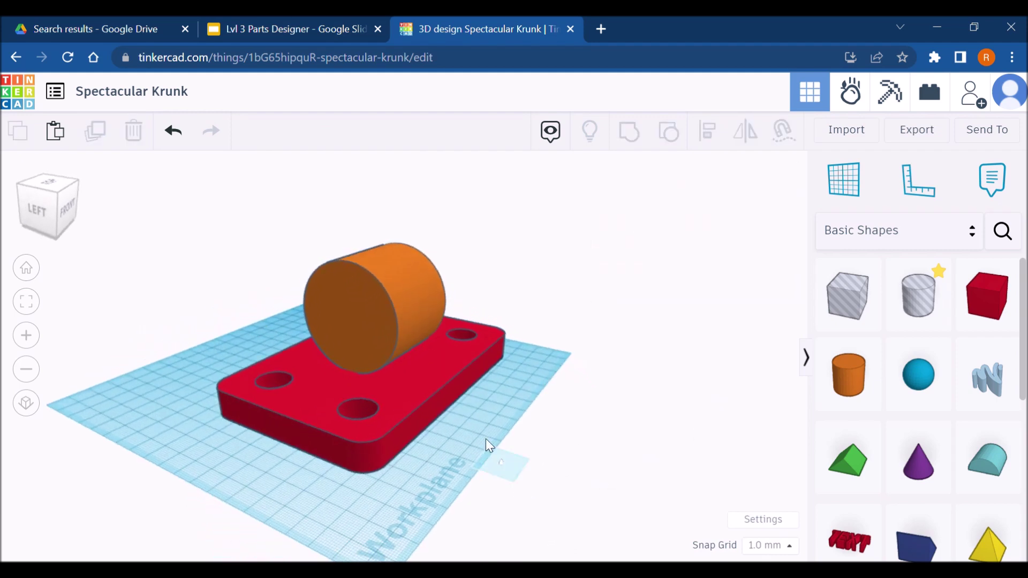
{"action": "left_click", "coordinate": [399, 386]}
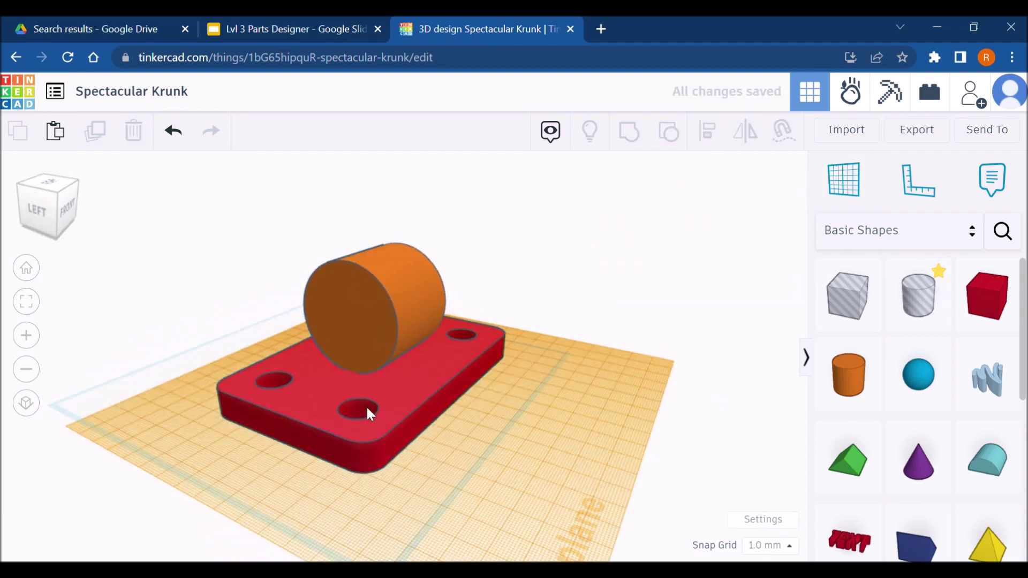
Place a ruler on the base plate's top face, between the two holes near the plate's left end
{"action": "right_click_drag", "start_coordinate": [367, 408], "coordinate": [282, 393]}
{"action": "left_click", "coordinate": [918, 179]}
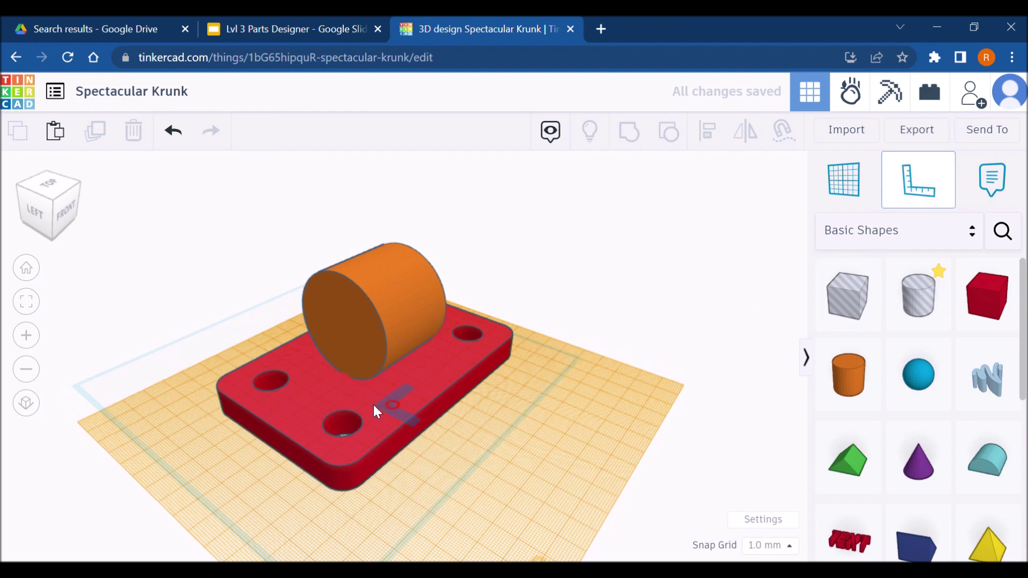
{"action": "key", "text": "Escape"}
{"action": "right_click_drag", "start_coordinate": [493, 426], "coordinate": [374, 297]}
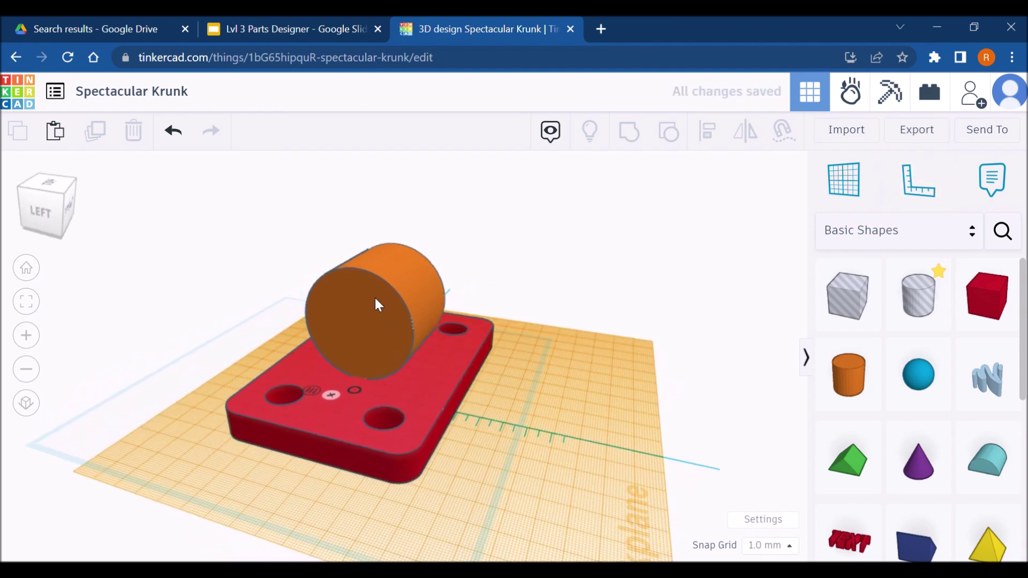
Check the height dimension in the drawing, then set the cylinder's centre height to 58 mm above the base plate's top face
{"action": "left_click", "coordinate": [418, 314]}
{"action": "right_click_drag", "start_coordinate": [525, 381], "coordinate": [480, 327]}
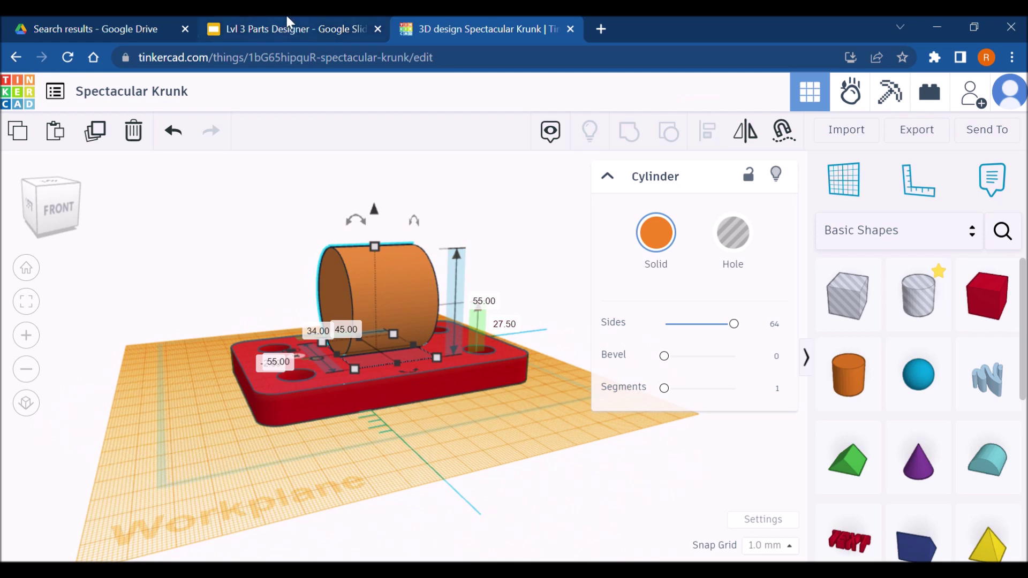
{"action": "left_click", "coordinate": [287, 26]}
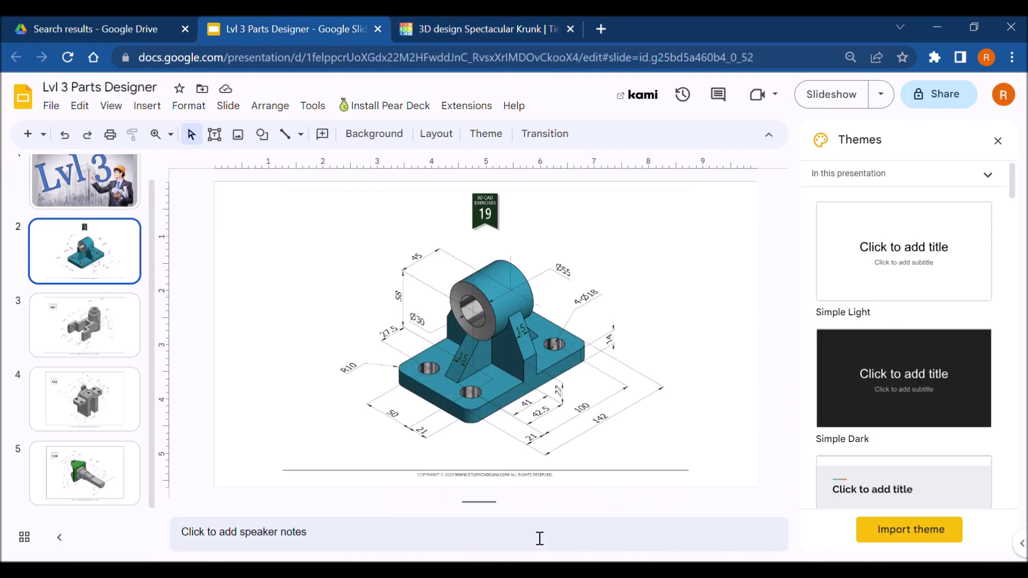
{"action": "left_click", "coordinate": [483, 18]}
{"action": "left_click", "coordinate": [504, 327]}
{"action": "type", "text": "5"}
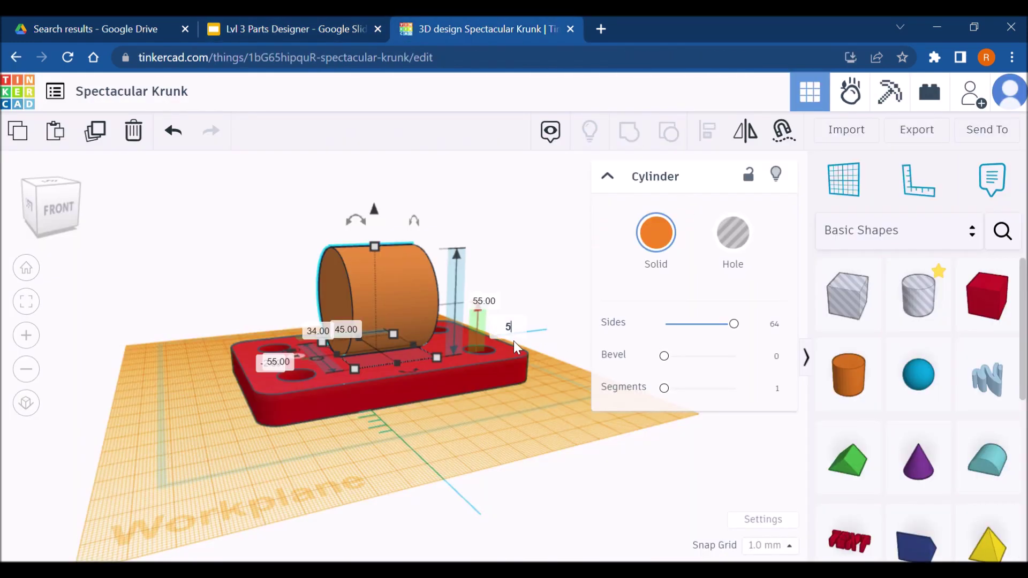
{"action": "type", "text": "5"}
{"action": "key", "text": "Return"}
Check the drawing again, return the workplane to the ground grid, and remove the ruler from the scene
{"action": "left_click", "coordinate": [354, 26]}
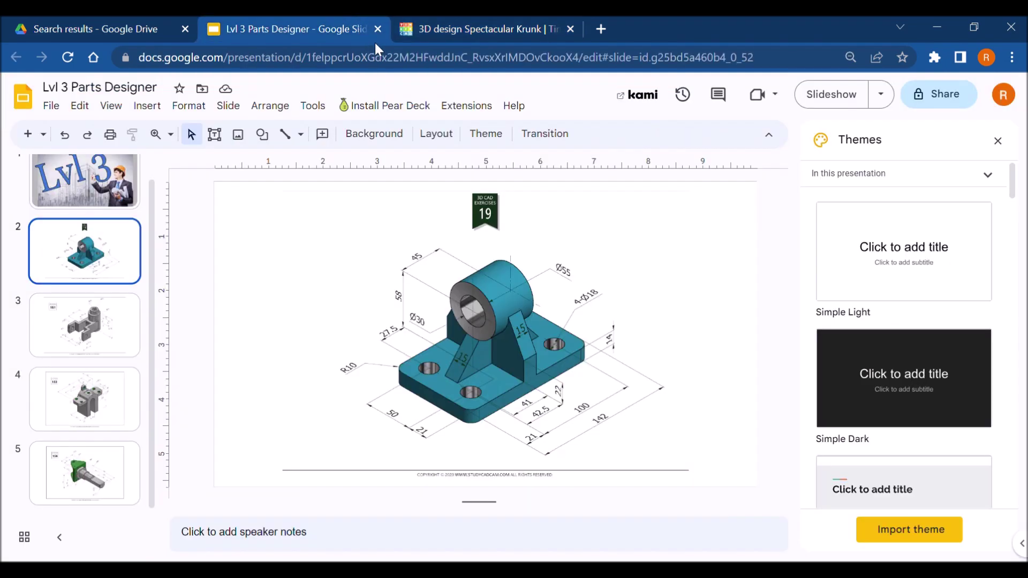
{"action": "left_click", "coordinate": [458, 19]}
{"action": "right_click_drag", "start_coordinate": [418, 316], "coordinate": [378, 465]}
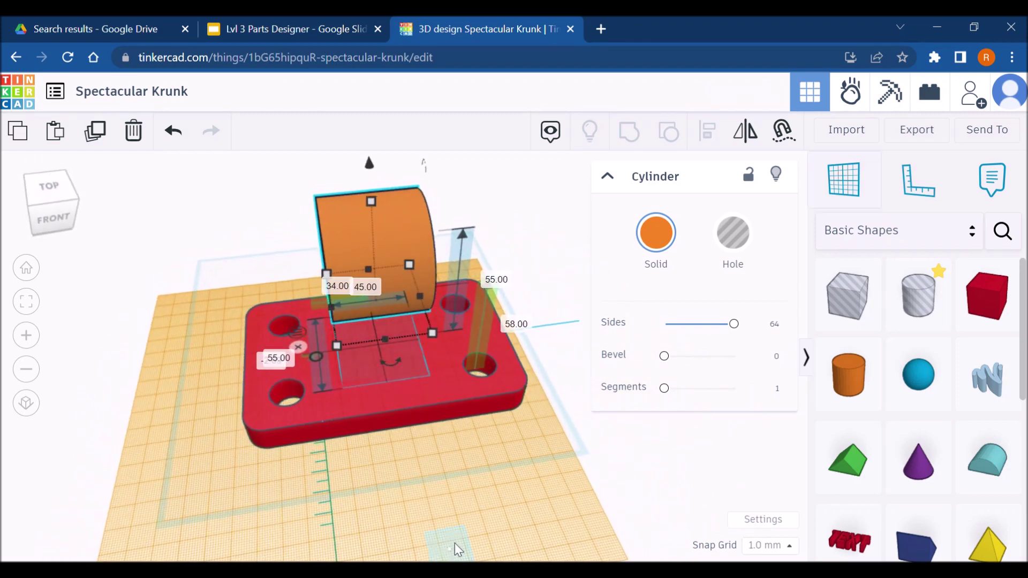
{"action": "left_click", "coordinate": [455, 542]}
{"action": "key", "text": "r"}
{"action": "left_click", "coordinate": [470, 495]}
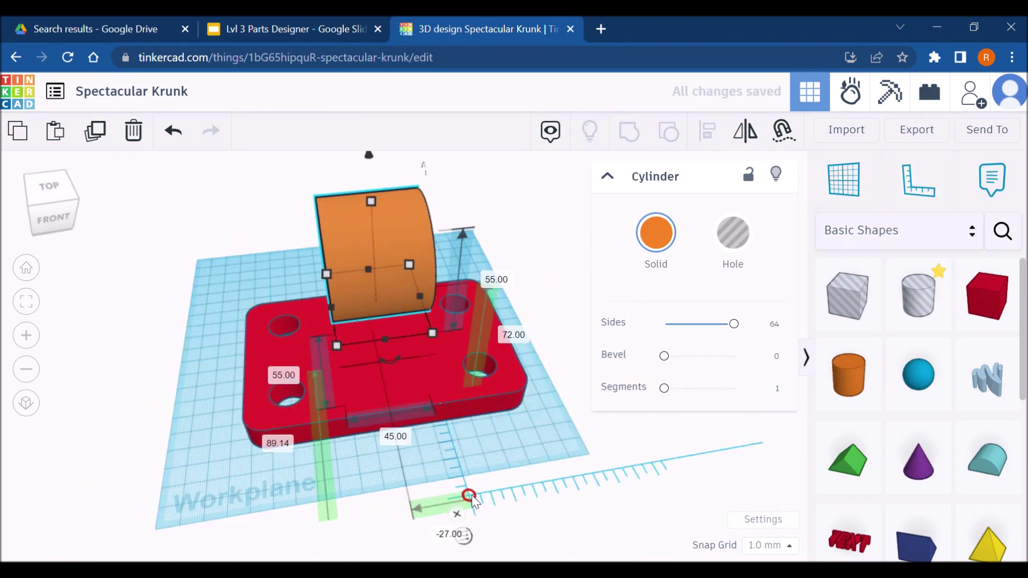
{"action": "left_click", "coordinate": [457, 514]}
{"action": "right_click_drag", "start_coordinate": [442, 478], "coordinate": [455, 418]}
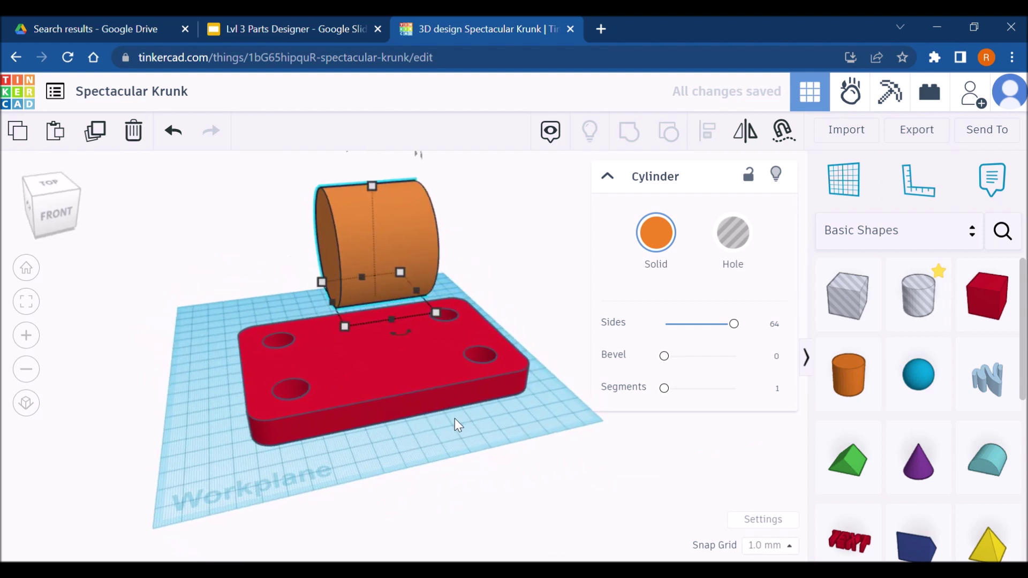
Group the cylinder with the base plate and nudge the group slightly across the workplane
{"action": "left_click", "coordinate": [428, 382], "text": "shift"}
{"action": "key", "text": "ctrl+g"}
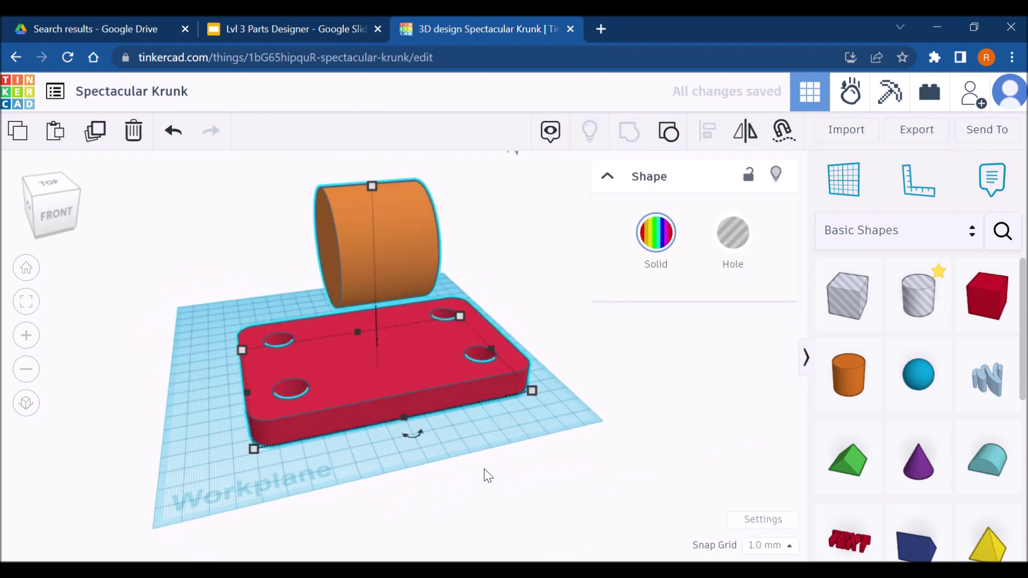
{"action": "mouse_move", "coordinate": [448, 386]}
{"action": "left_mouse_down"}
{"action": "mouse_move", "coordinate": [396, 374]}
{"action": "mouse_move", "coordinate": [443, 387]}
{"action": "left_mouse_up"}
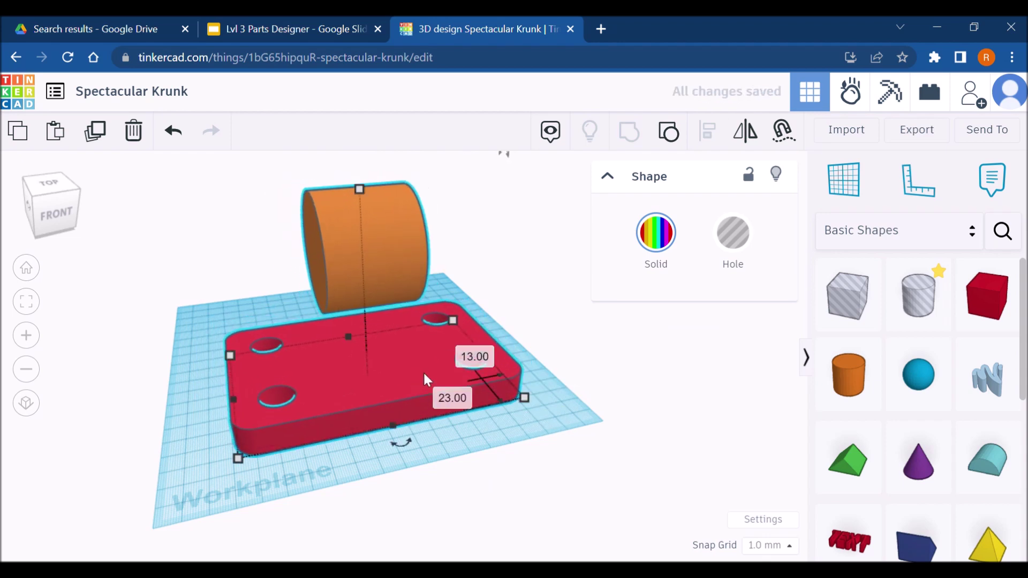
{"action": "left_click", "coordinate": [455, 480]}
{"action": "left_click", "coordinate": [459, 486]}
{"action": "right_click_drag", "start_coordinate": [480, 455], "coordinate": [507, 442]}
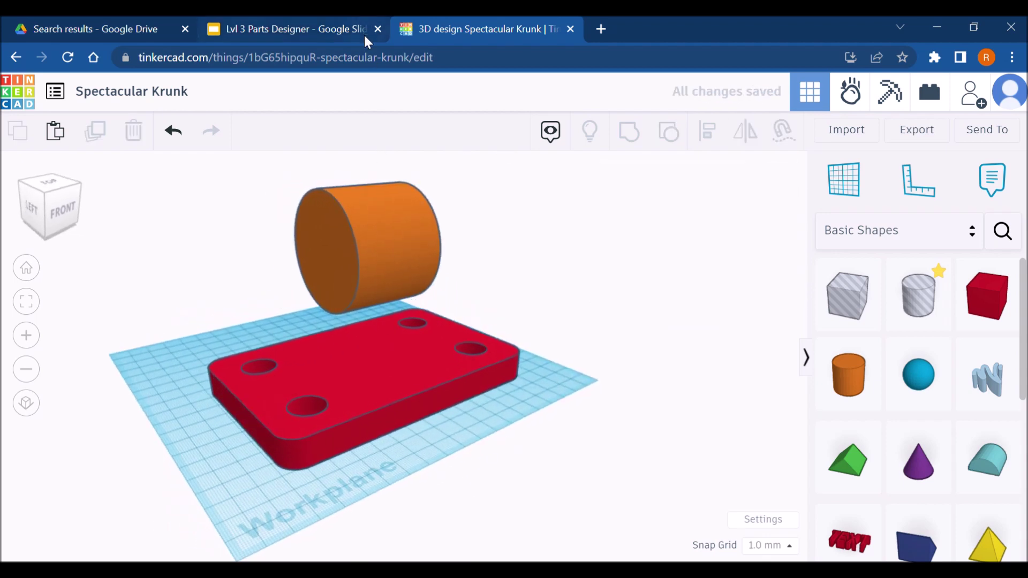
Check the support dimensions in the drawing, then add a box on the base plate beneath the cylinder and make it 92 mm long
{"action": "left_click", "coordinate": [298, 16]}
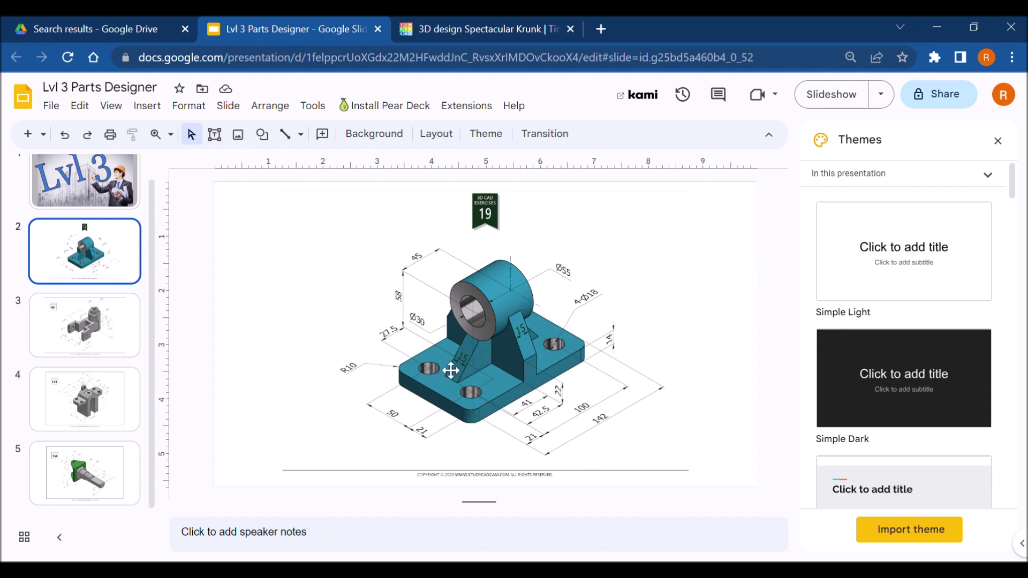
{"action": "left_click", "coordinate": [484, 22]}
{"action": "right_click_drag", "start_coordinate": [580, 321], "coordinate": [686, 413]}
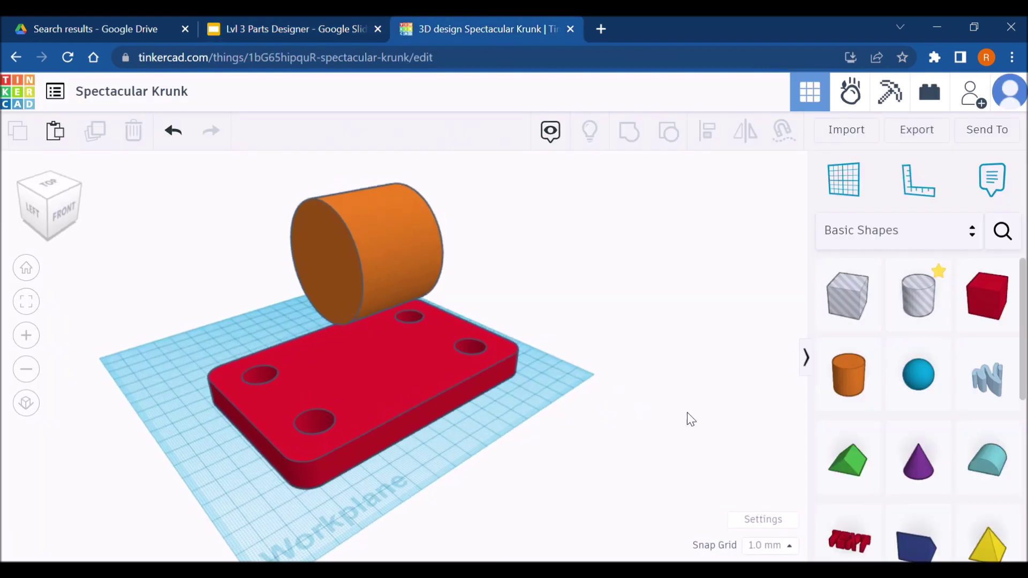
{"action": "left_click_drag", "start_coordinate": [986, 319], "coordinate": [403, 367]}
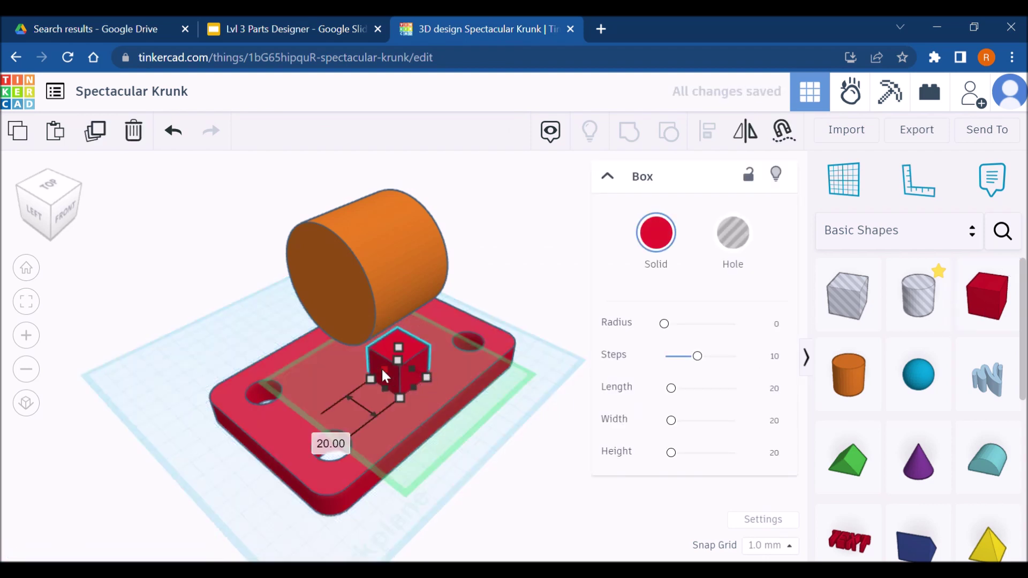
{"action": "left_click_drag", "start_coordinate": [370, 380], "coordinate": [299, 333]}
{"action": "left_click", "coordinate": [268, 412]}
{"action": "type", "text": "92"}
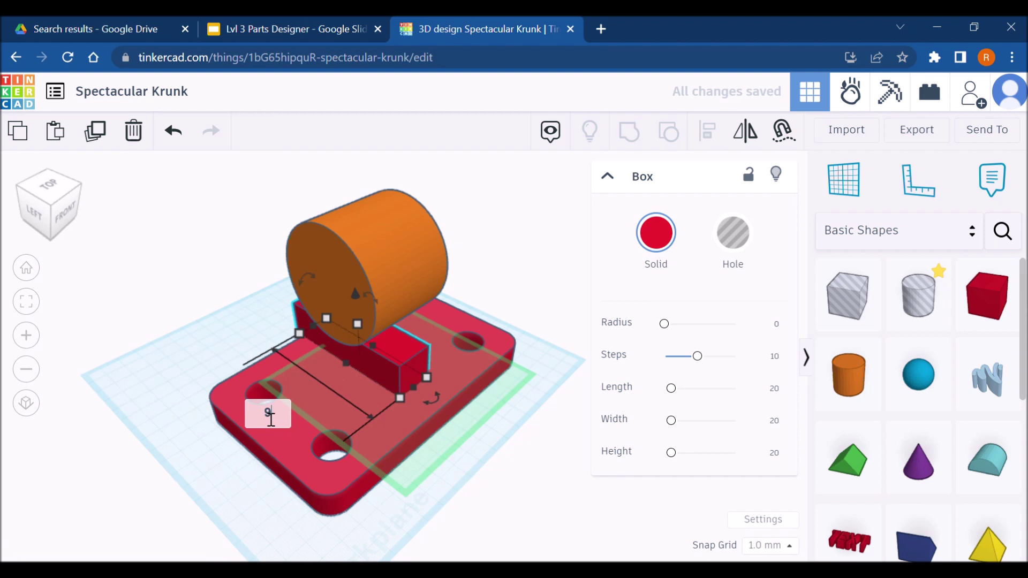
{"action": "key", "text": "Return"}
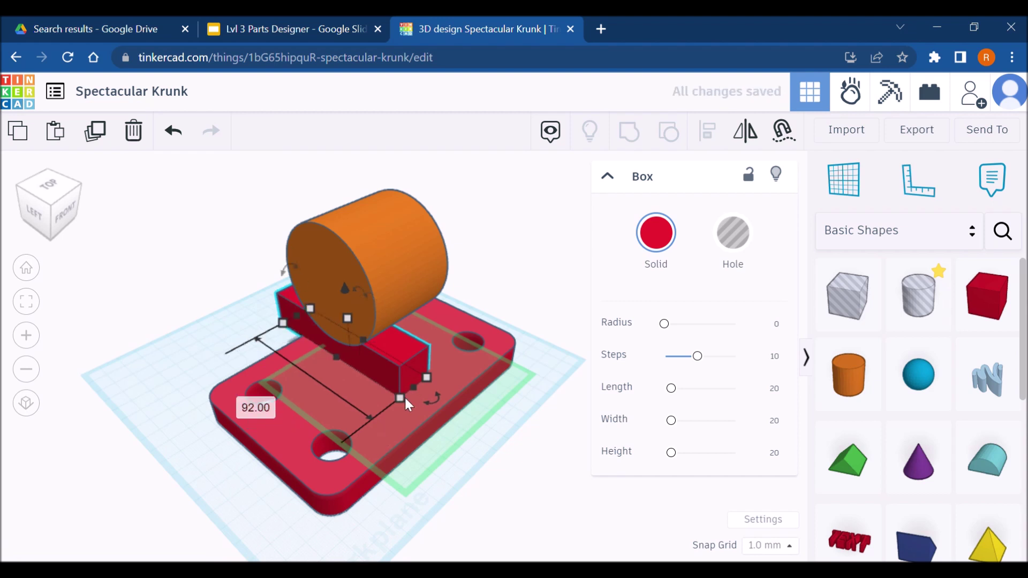
Set the box's width to 15 mm and its height to 22 mm
{"action": "mouse_move", "coordinate": [403, 397]}
{"action": "left_click", "coordinate": [483, 429]}
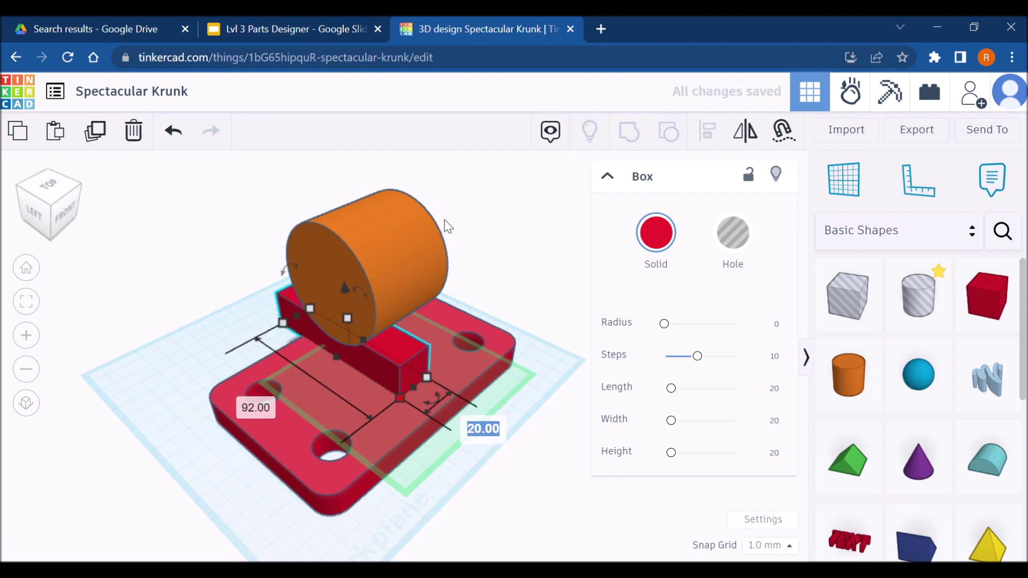
{"action": "type", "text": "15"}
{"action": "key", "text": "Return"}
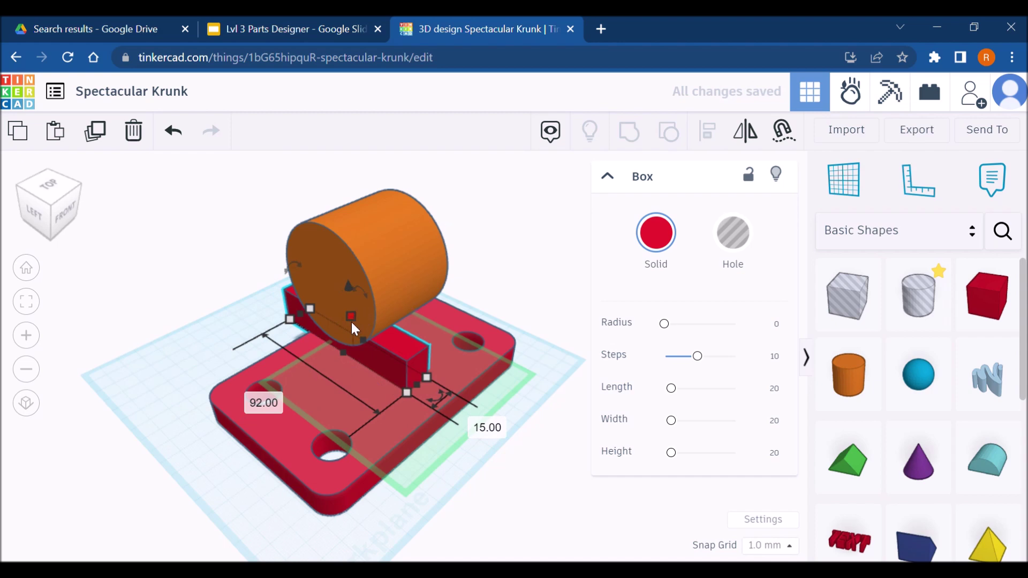
{"action": "mouse_move", "coordinate": [352, 315]}
{"action": "left_click", "coordinate": [447, 336]}
{"action": "type", "text": "22"}
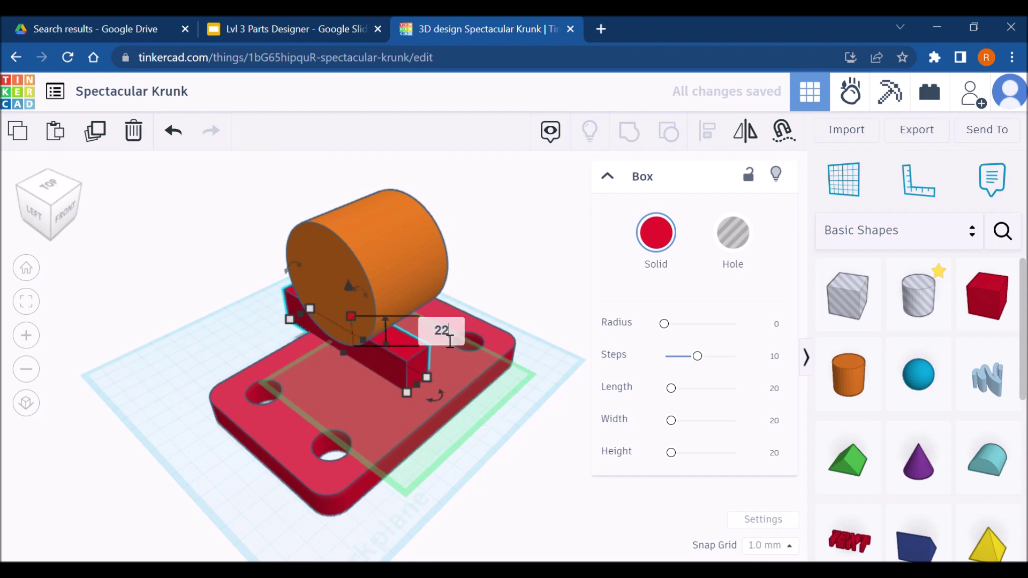
{"action": "key", "text": "Return"}
Compare with the drawing, then centre the box across the base plate's width
{"action": "left_click", "coordinate": [280, 26]}
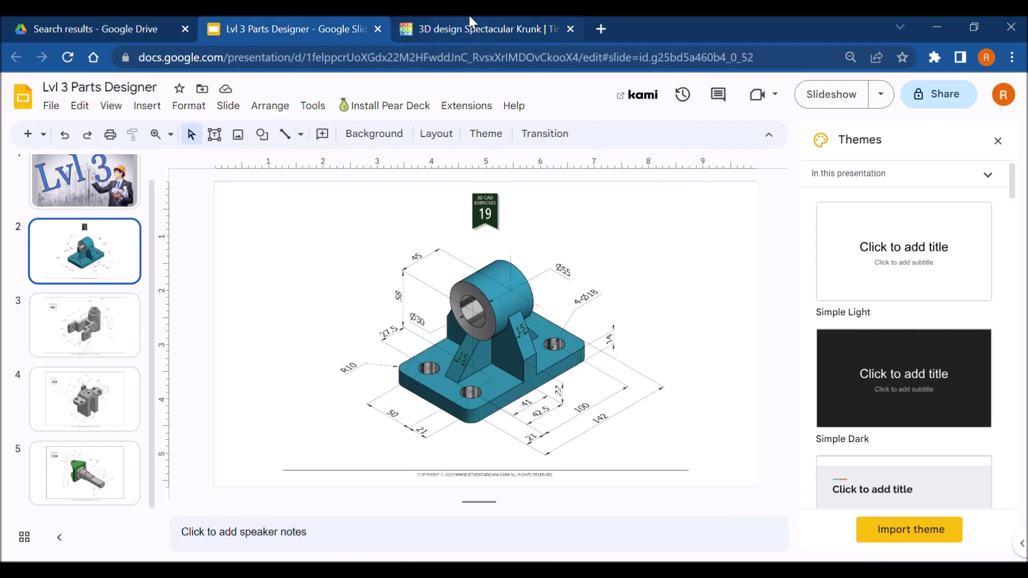
{"action": "left_click", "coordinate": [486, 17]}
{"action": "left_click_drag", "start_coordinate": [515, 488], "coordinate": [321, 367]}
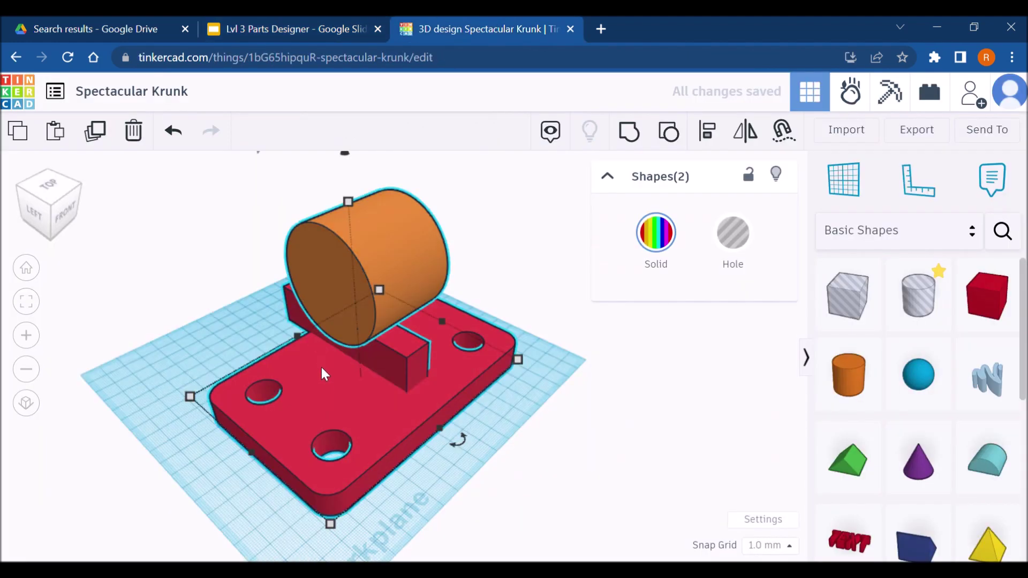
{"action": "key", "text": "l"}
{"action": "left_click", "coordinate": [232, 466]}
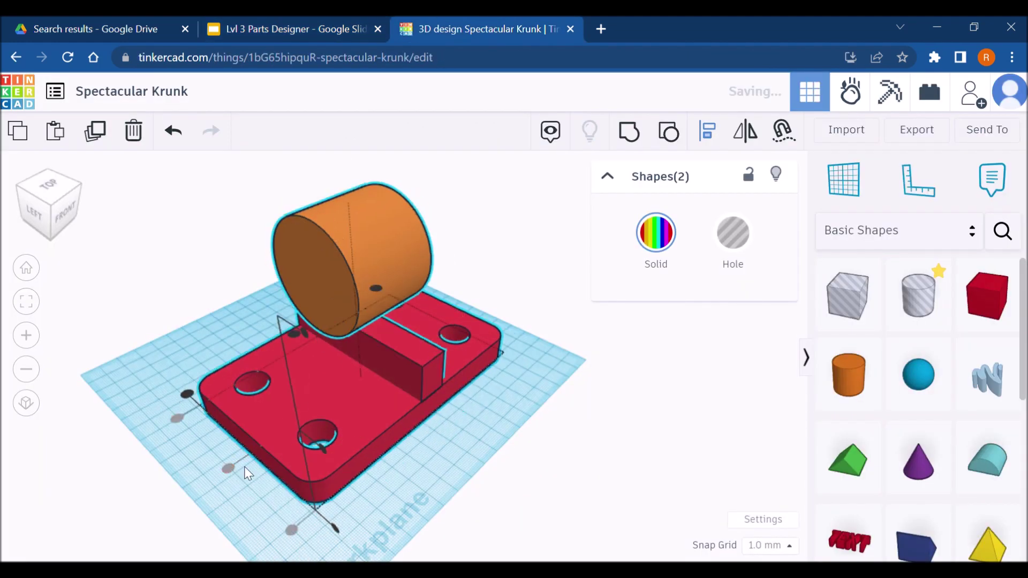
{"action": "left_click", "coordinate": [545, 438]}
{"action": "right_click_drag", "start_coordinate": [545, 438], "coordinate": [486, 423]}
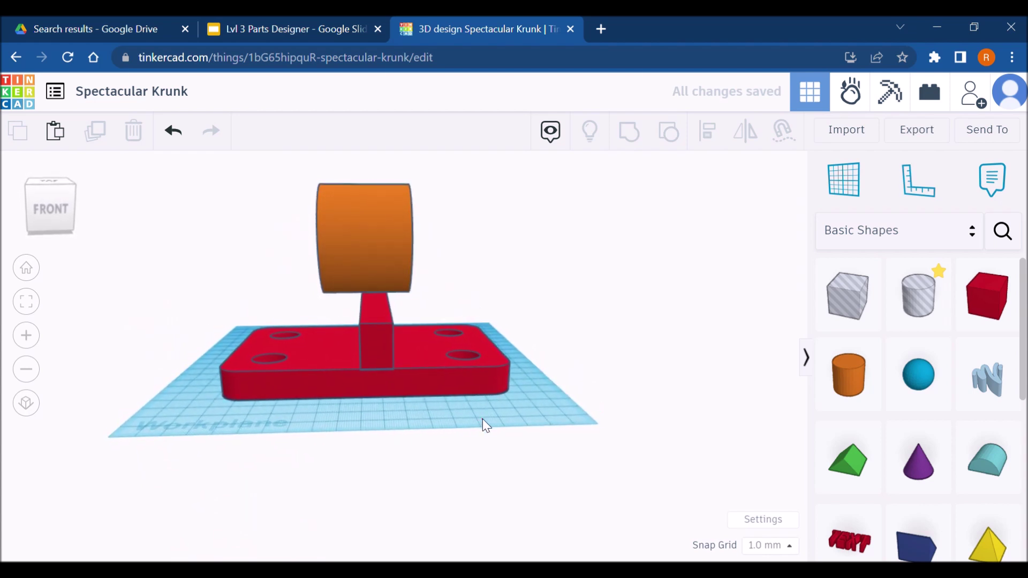
Centre the box along the base plate's length, beneath the cylinder
{"action": "left_click", "coordinate": [320, 267]}
{"action": "key", "text": "l"}
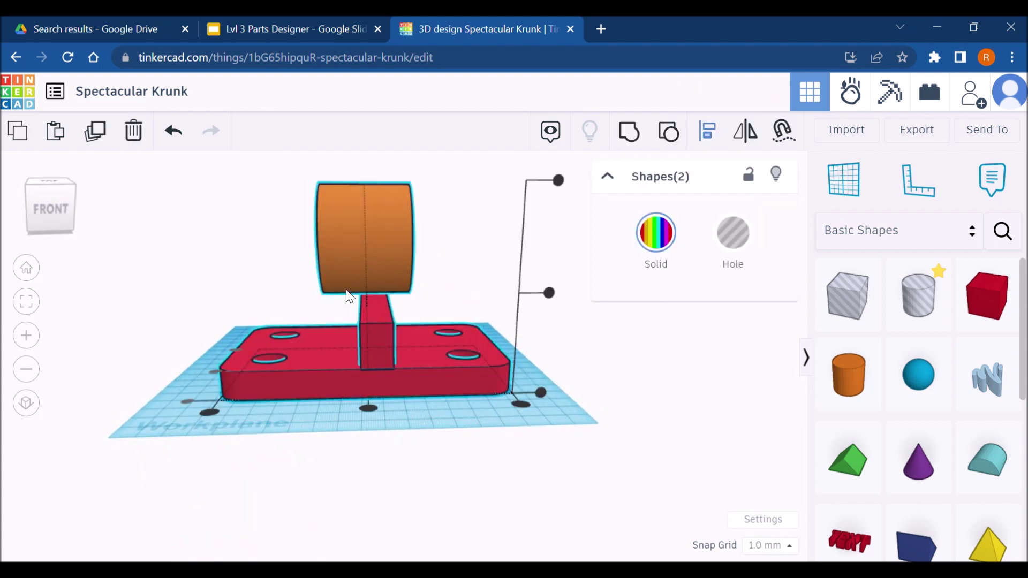
{"action": "left_click", "coordinate": [367, 410]}
{"action": "left_click", "coordinate": [446, 431]}
{"action": "right_click_drag", "start_coordinate": [382, 443], "coordinate": [450, 475]}
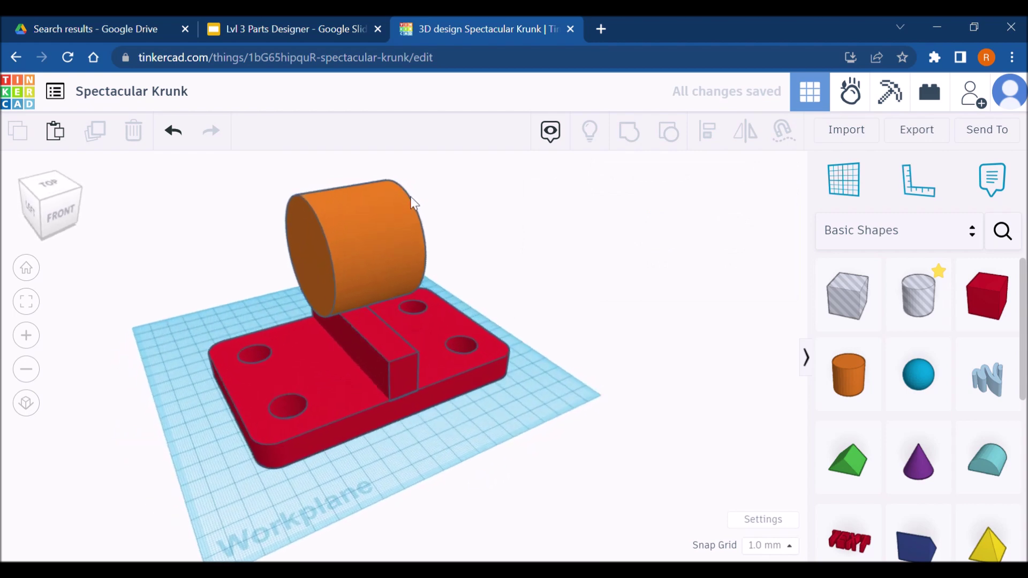
Check the support in the drawing, set a workplane on the box's top face, and stack a duplicate of the box there
{"action": "left_click", "coordinate": [316, 29]}
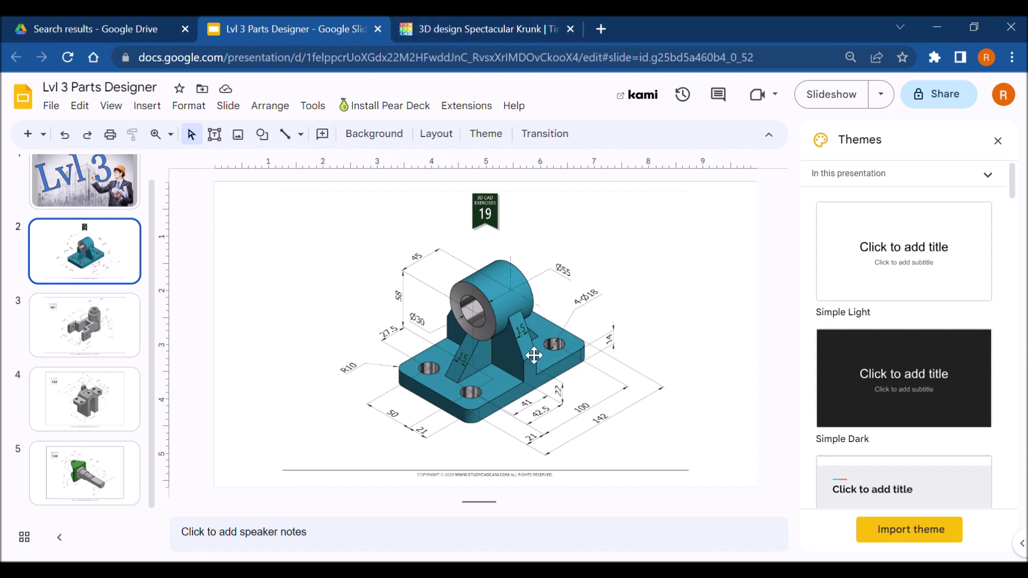
{"action": "left_click", "coordinate": [516, 19]}
{"action": "left_click", "coordinate": [411, 354]}
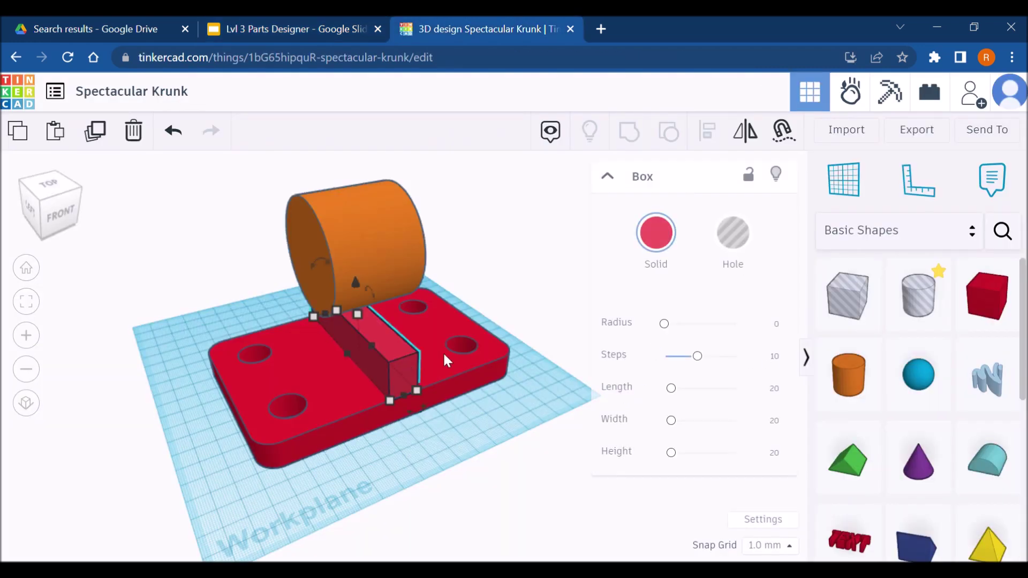
{"action": "key", "text": "w"}
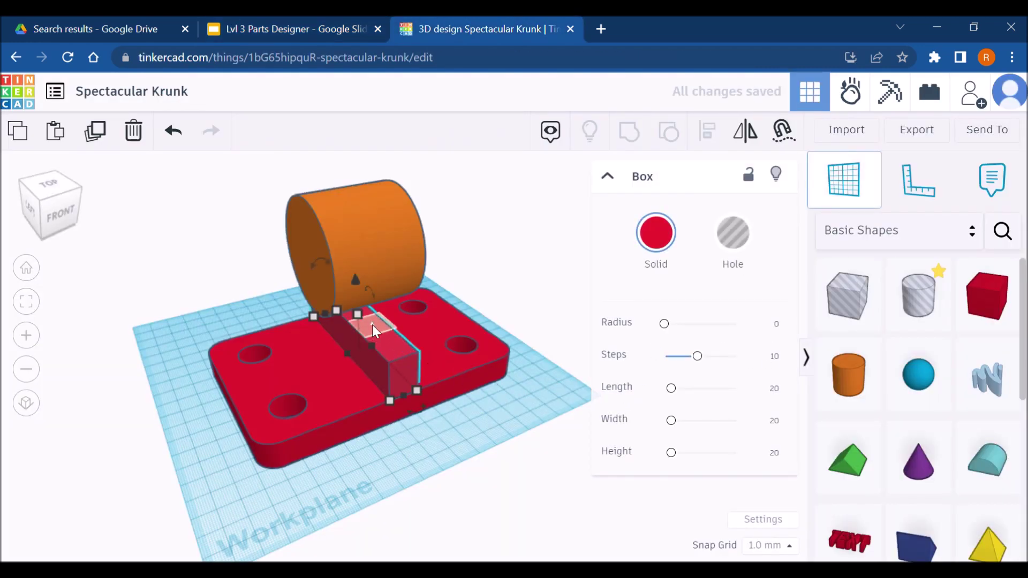
{"action": "left_click", "coordinate": [389, 335]}
{"action": "key", "text": "d"}
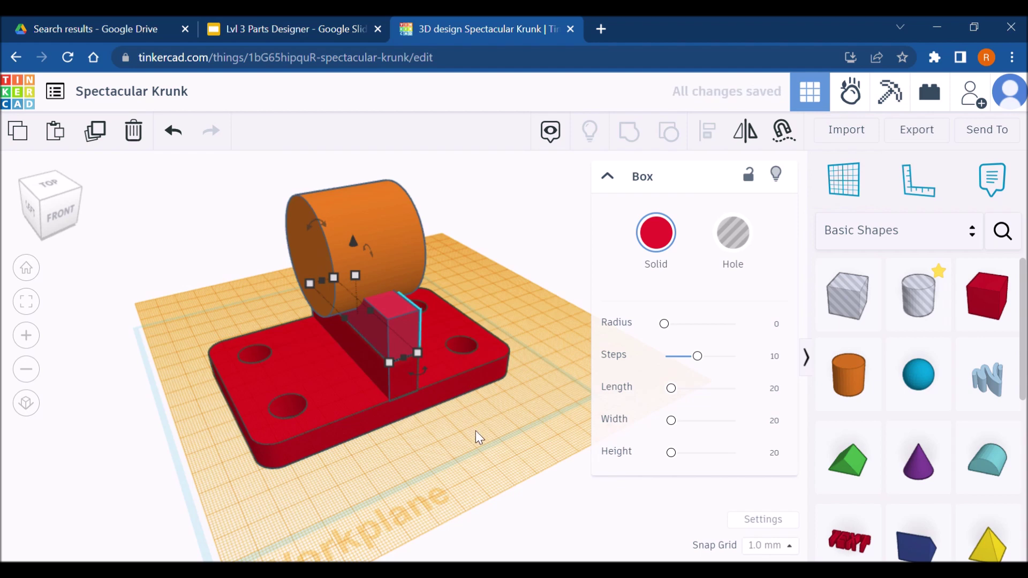
{"action": "right_click_drag", "start_coordinate": [476, 430], "coordinate": [589, 483]}
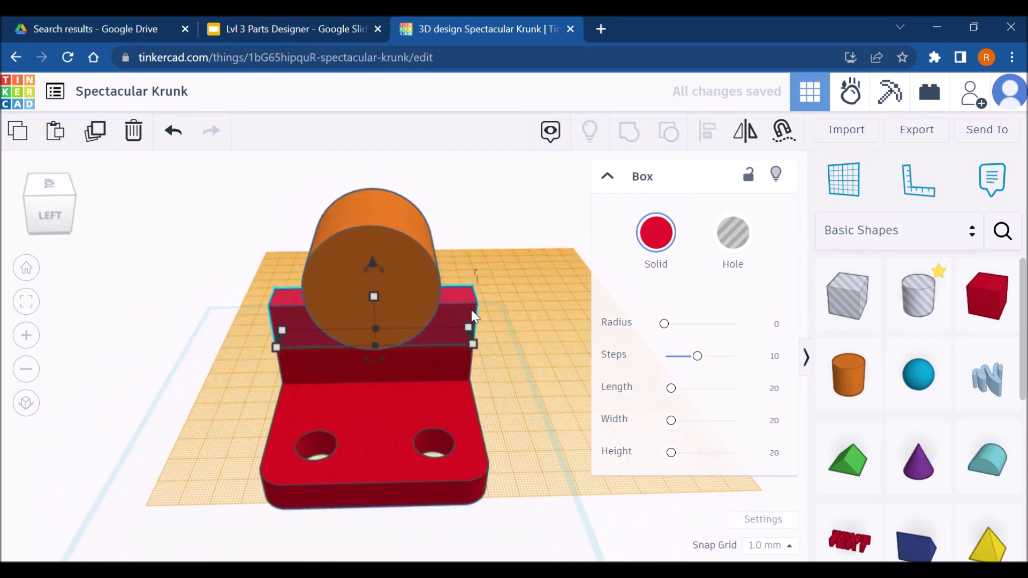
Deselect the upper box and return the workplane to the ground grid
{"action": "left_click", "coordinate": [534, 294]}
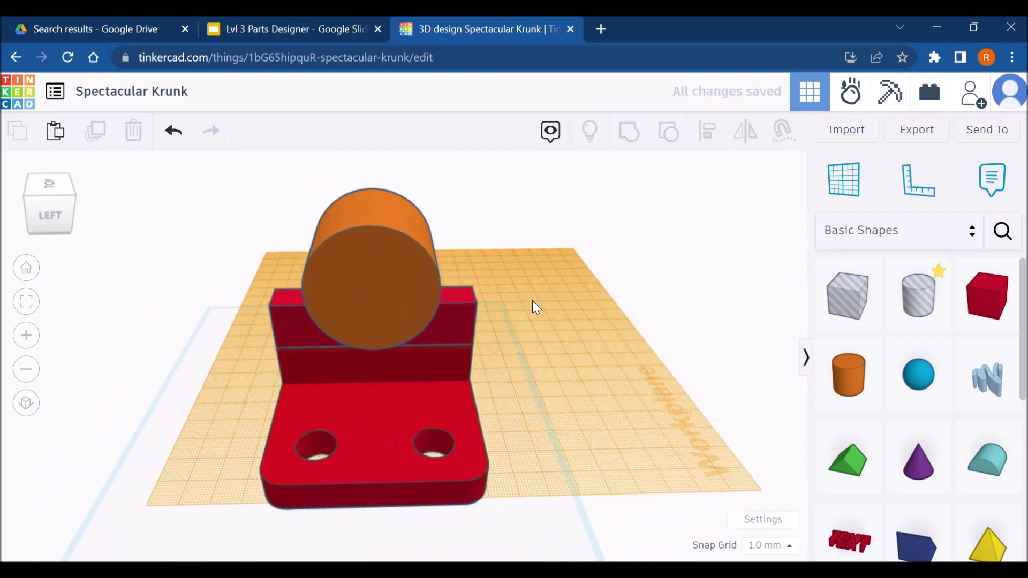
{"action": "key", "text": "w"}
{"action": "left_click", "coordinate": [510, 462]}
Check the cylinder's diameter in the drawing, then set the upper box's length to 55 mm
{"action": "left_click", "coordinate": [468, 321]}
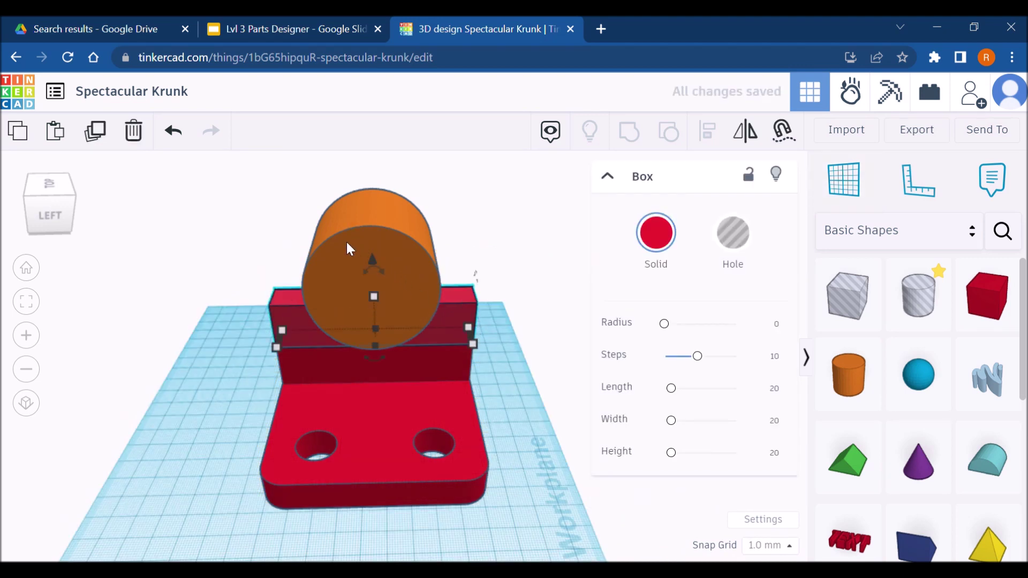
{"action": "key", "text": "ctrl+a"}
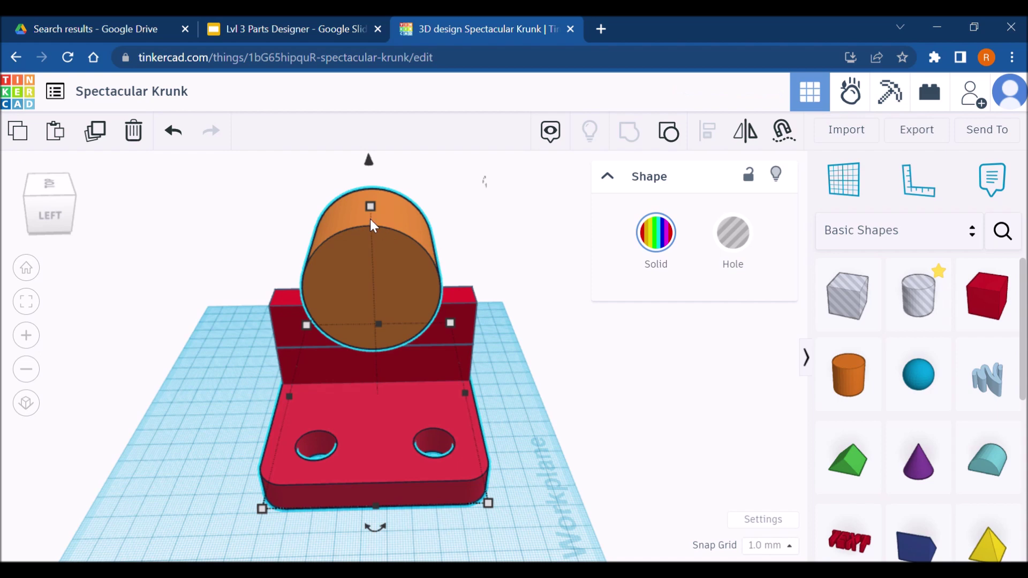
{"action": "left_click", "coordinate": [319, 23]}
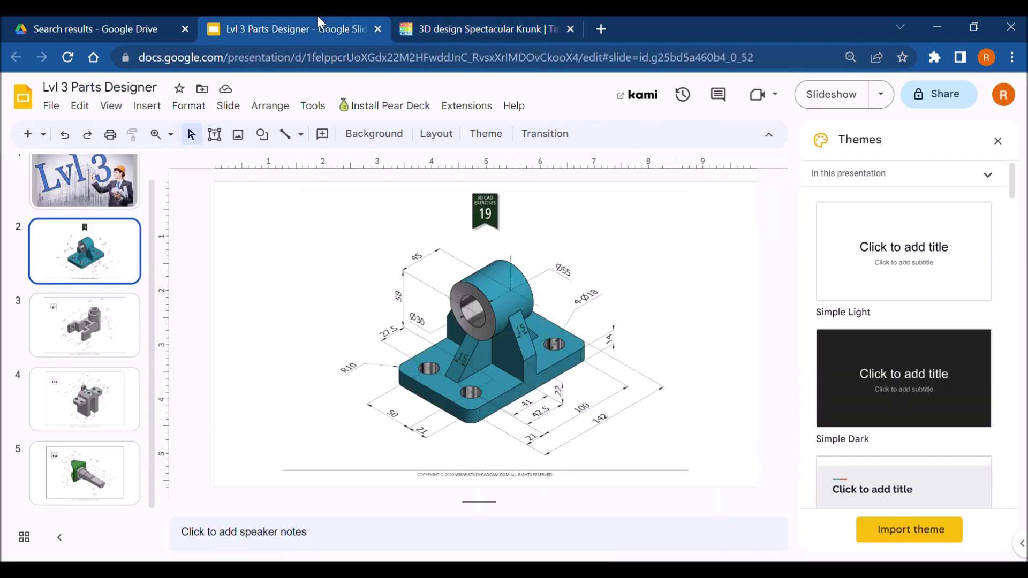
{"action": "left_click", "coordinate": [523, 22]}
{"action": "left_click", "coordinate": [447, 304]}
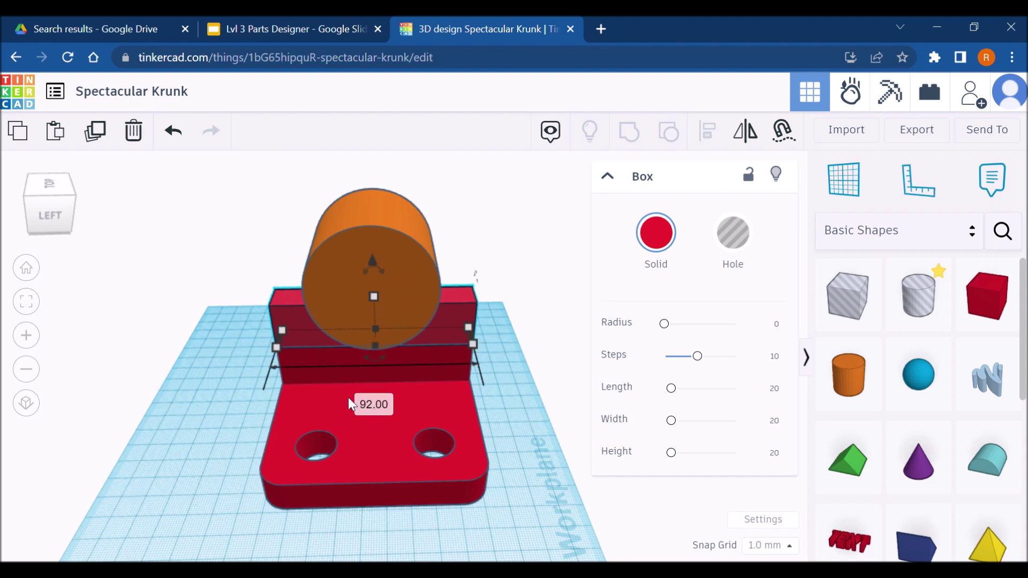
{"action": "type", "text": "55"}
{"action": "key", "text": "Return"}
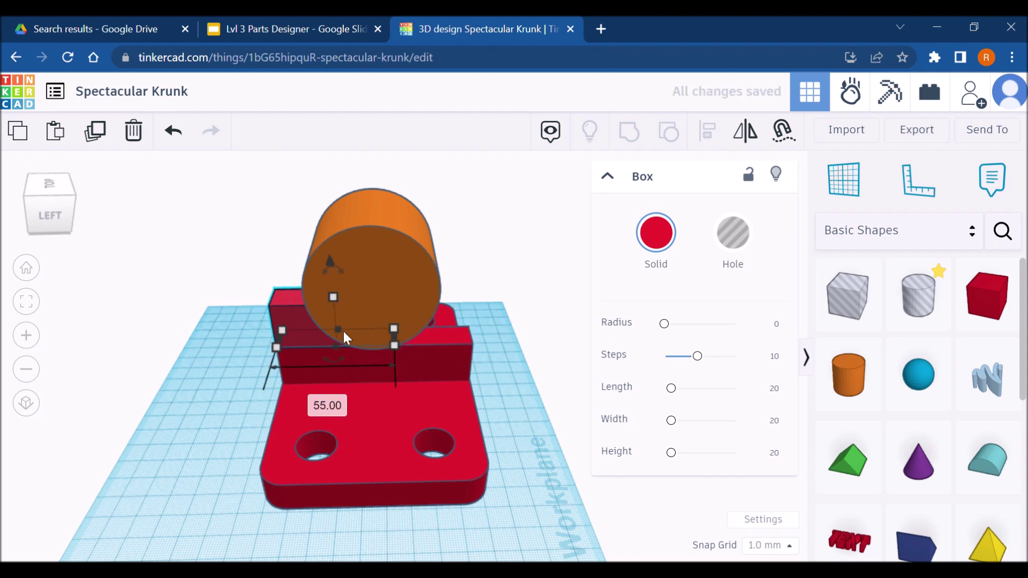
Centre the upper support box beneath the cylinder, across the base plate, and raise its height to 36 mm
{"action": "key", "text": "ctrl+a"}
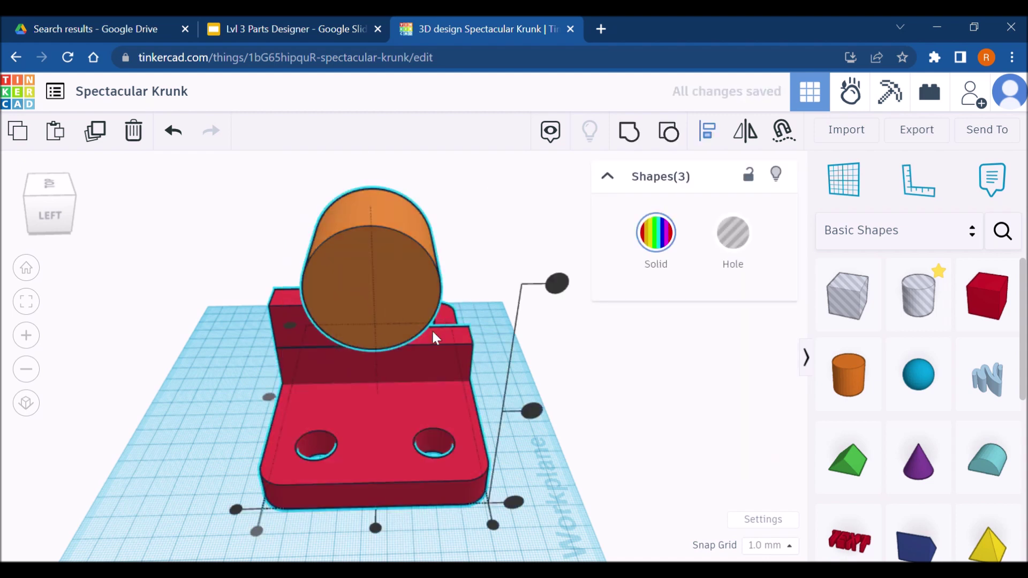
{"action": "left_click", "coordinate": [380, 532]}
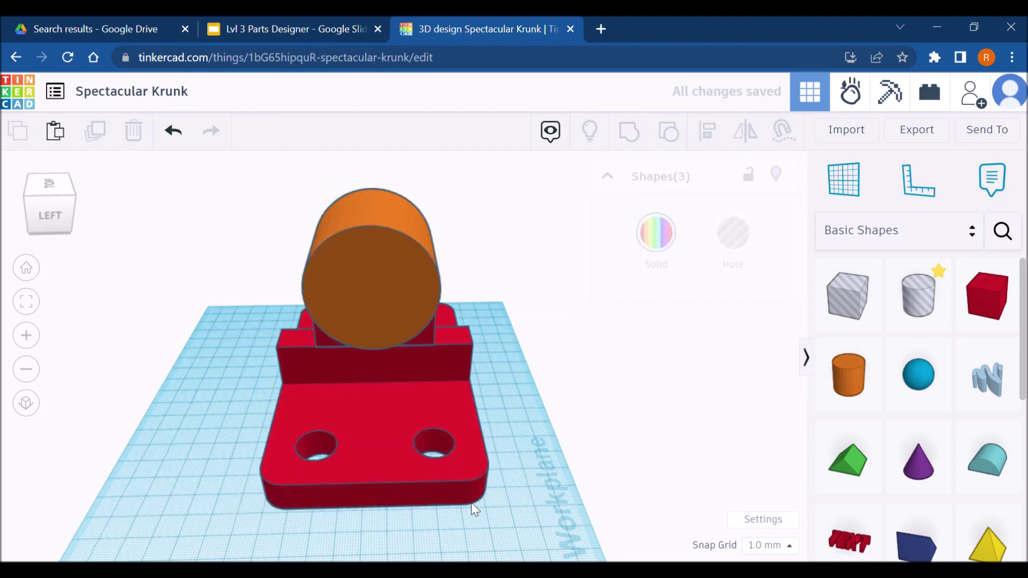
{"action": "right_click_drag", "start_coordinate": [471, 503], "coordinate": [518, 452]}
{"action": "scroll", "coordinate": [407, 286], "scroll_direction": "down", "scroll_amount": 2}
{"action": "scroll", "coordinate": [375, 328], "scroll_direction": "up", "scroll_amount": 4}
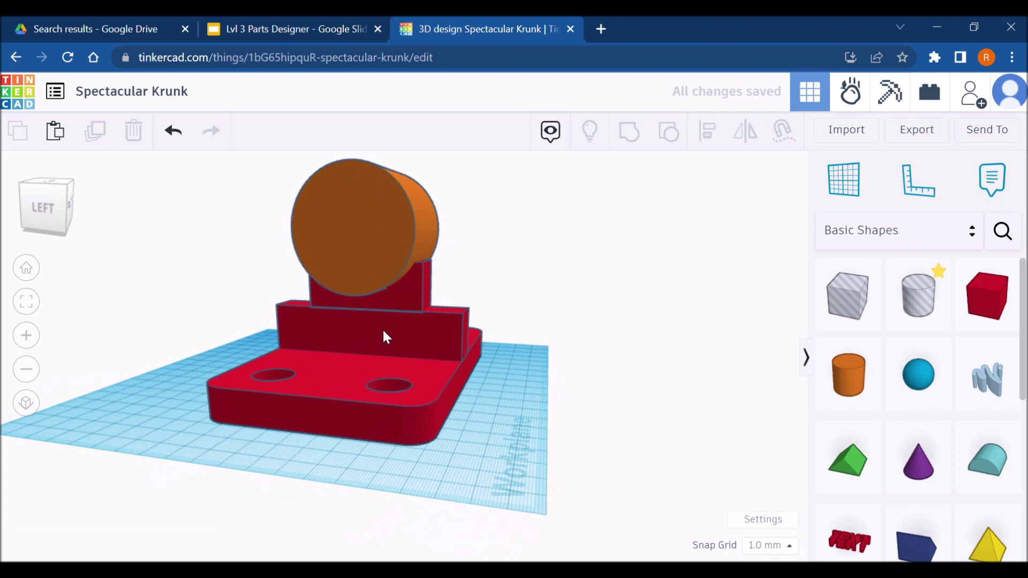
{"action": "left_click", "coordinate": [420, 264]}
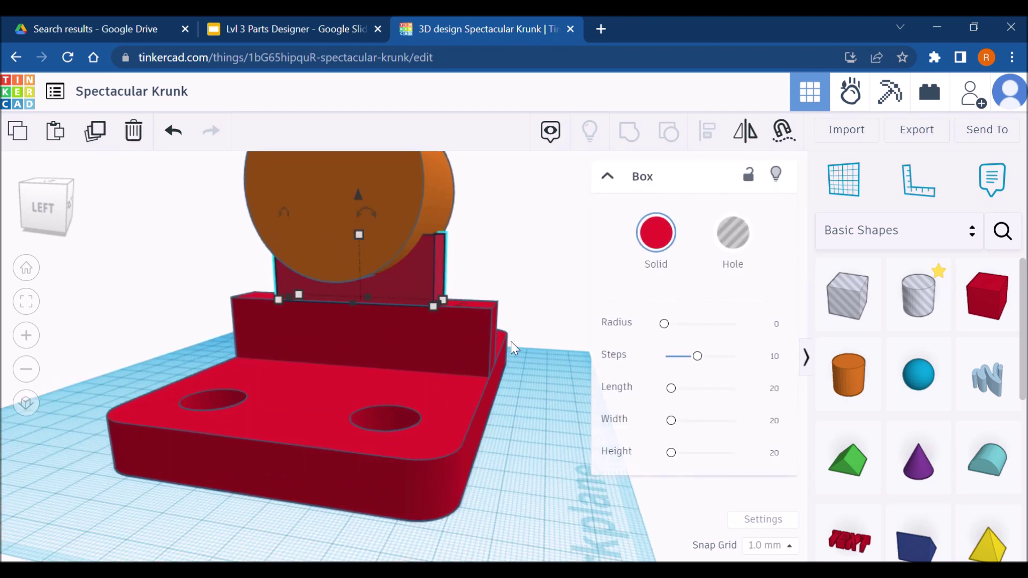
{"action": "left_click_drag", "start_coordinate": [358, 234], "coordinate": [366, 191]}
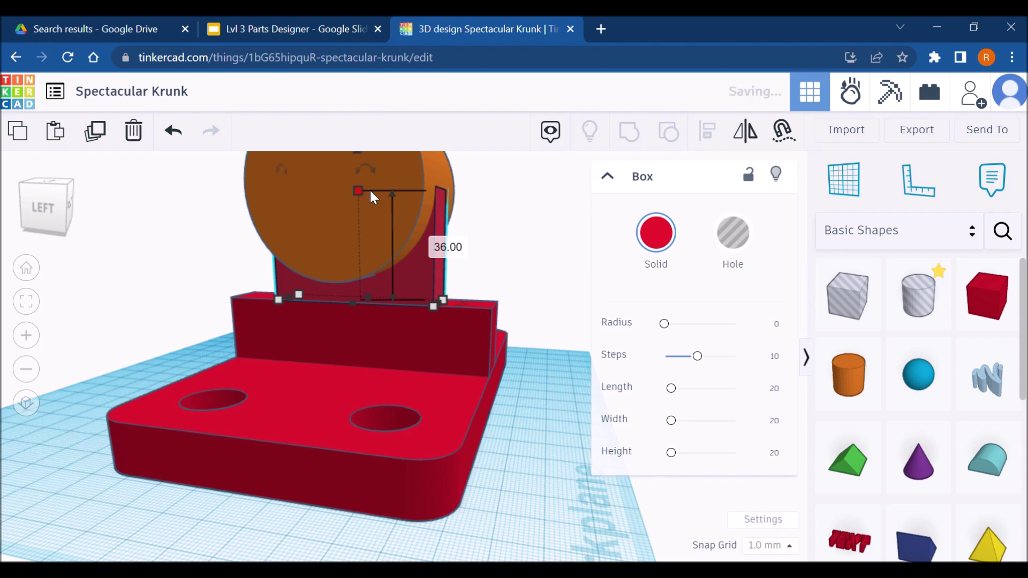
{"action": "right_click_drag", "start_coordinate": [493, 281], "coordinate": [405, 323]}
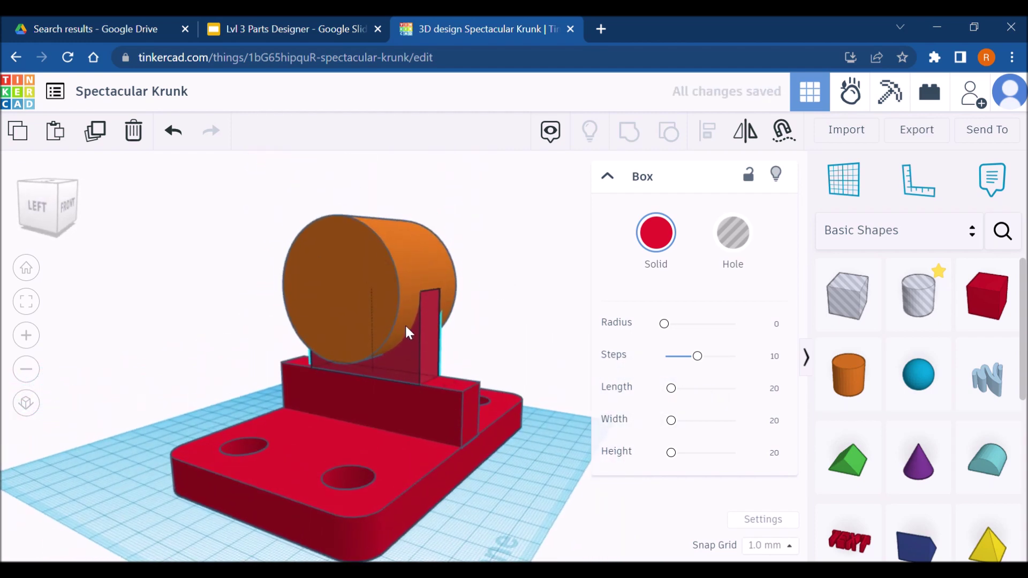
Check the heights of the lower and upper support boxes and compare the support with the drawing
{"action": "left_click", "coordinate": [370, 308]}
{"action": "left_click", "coordinate": [458, 416]}
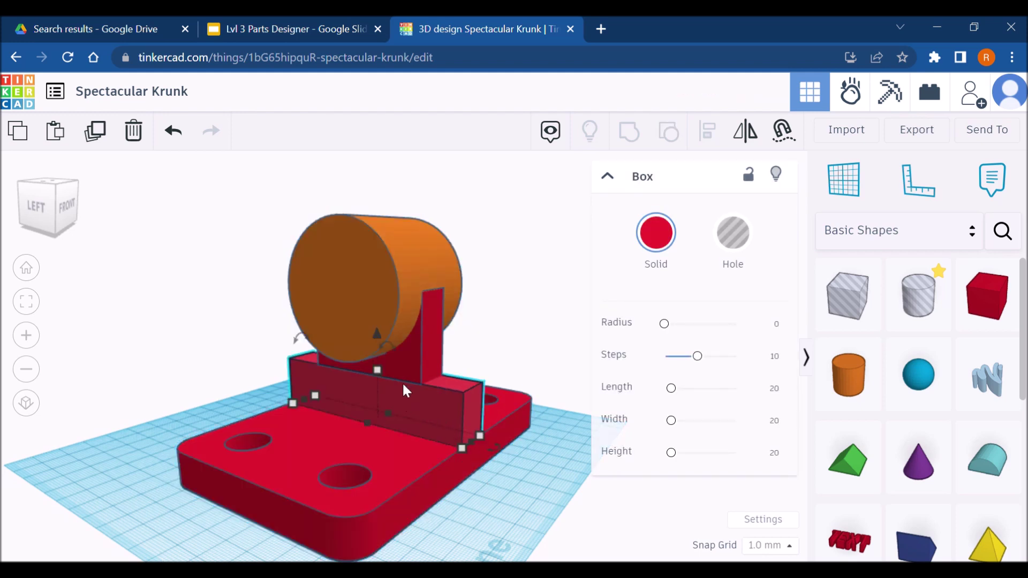
{"action": "left_click", "coordinate": [320, 21]}
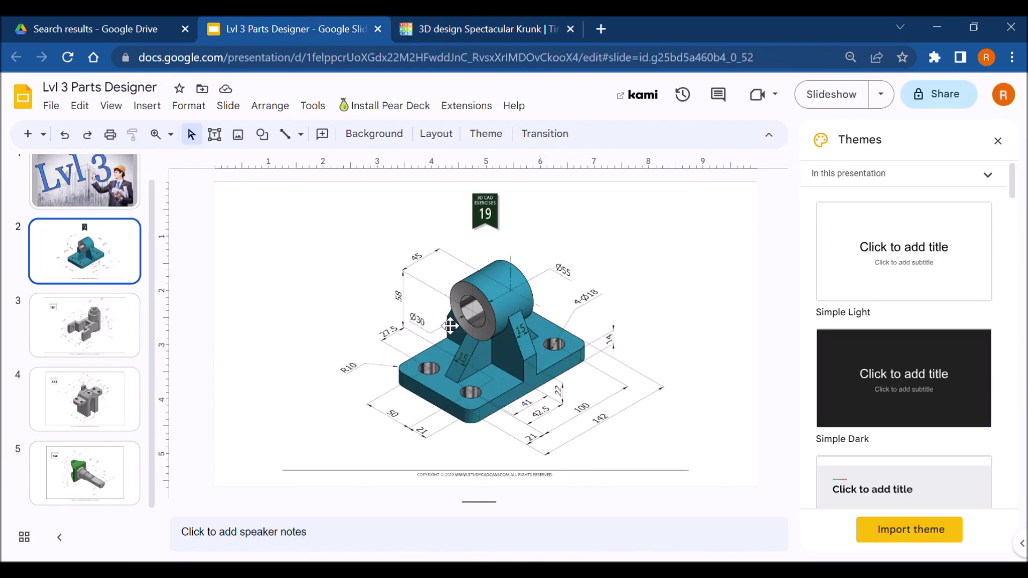
{"action": "left_click", "coordinate": [522, 14]}
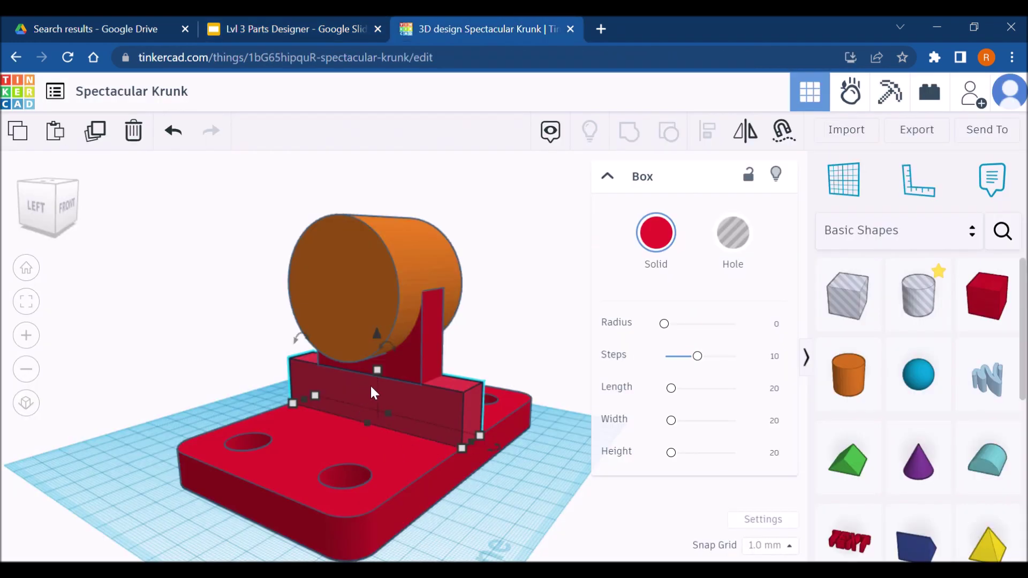
{"action": "mouse_move", "coordinate": [378, 369]}
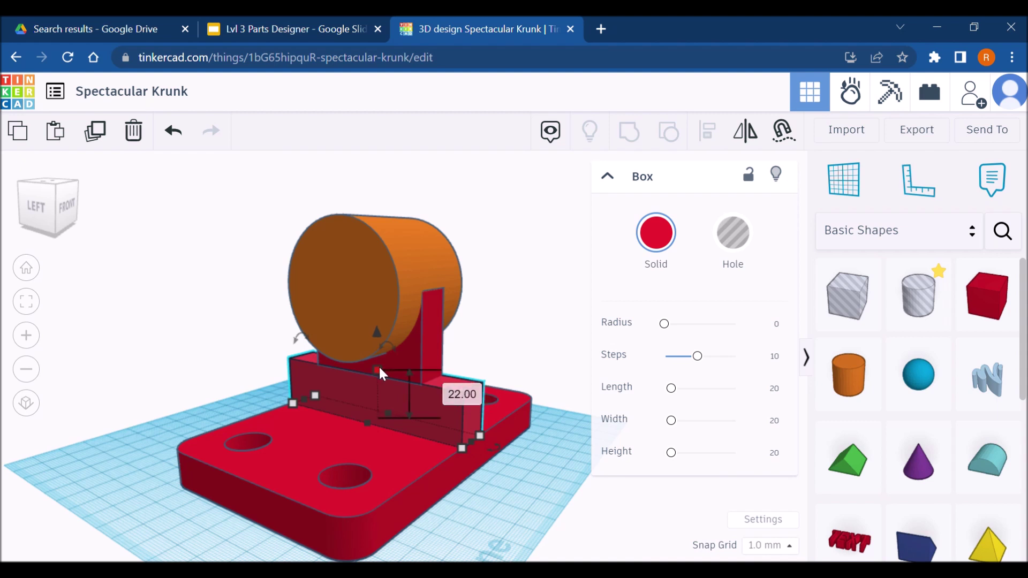
{"action": "left_click", "coordinate": [417, 335]}
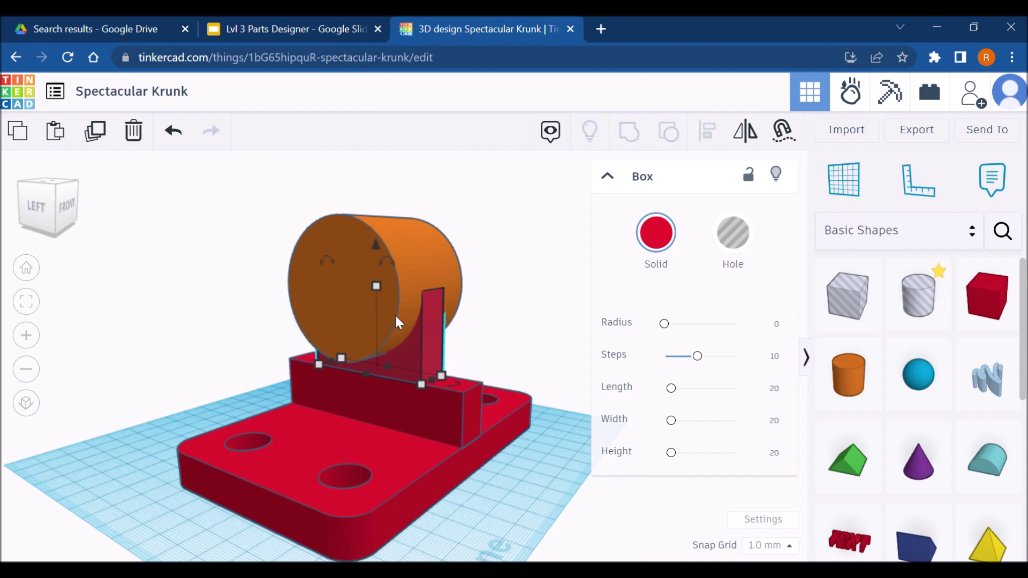
{"action": "mouse_move", "coordinate": [374, 285]}
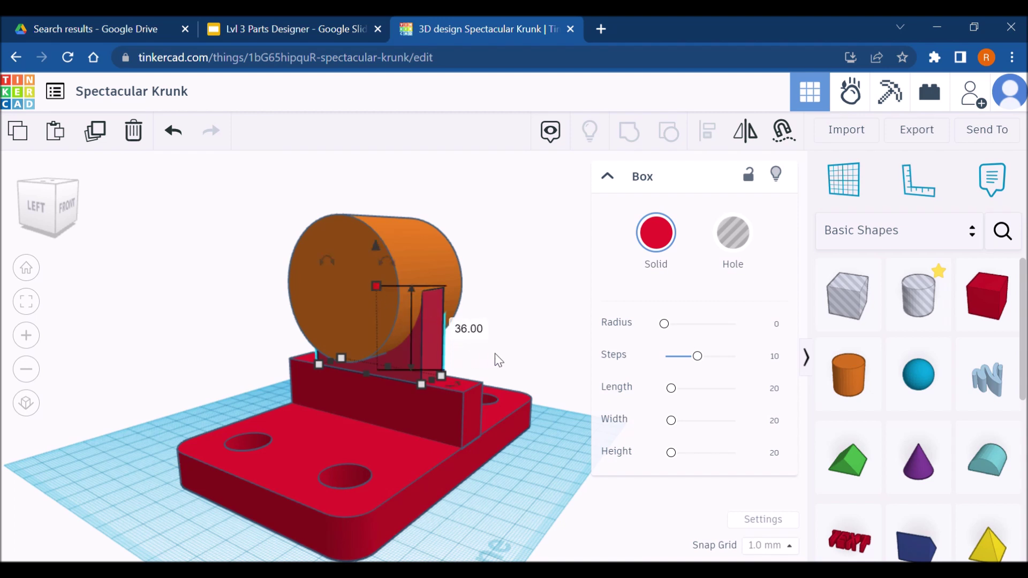
{"action": "right_click_drag", "start_coordinate": [495, 354], "coordinate": [476, 342]}
{"action": "mouse_move", "coordinate": [375, 282]}
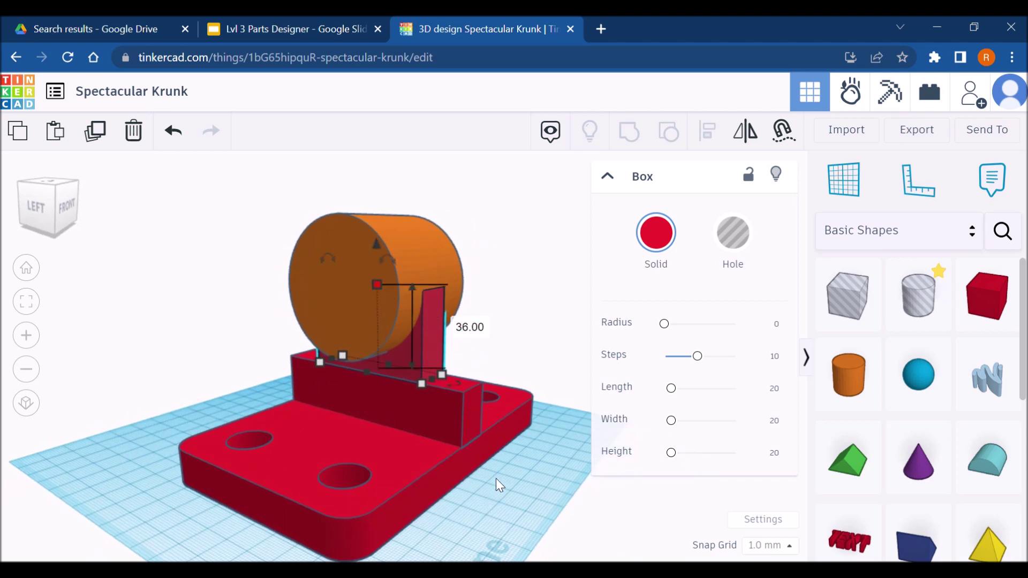
Place a Wedge shape on top of the lower box's exposed end, beside the upper box, and deselect it
{"action": "right_click_drag", "start_coordinate": [497, 482], "coordinate": [513, 496]}
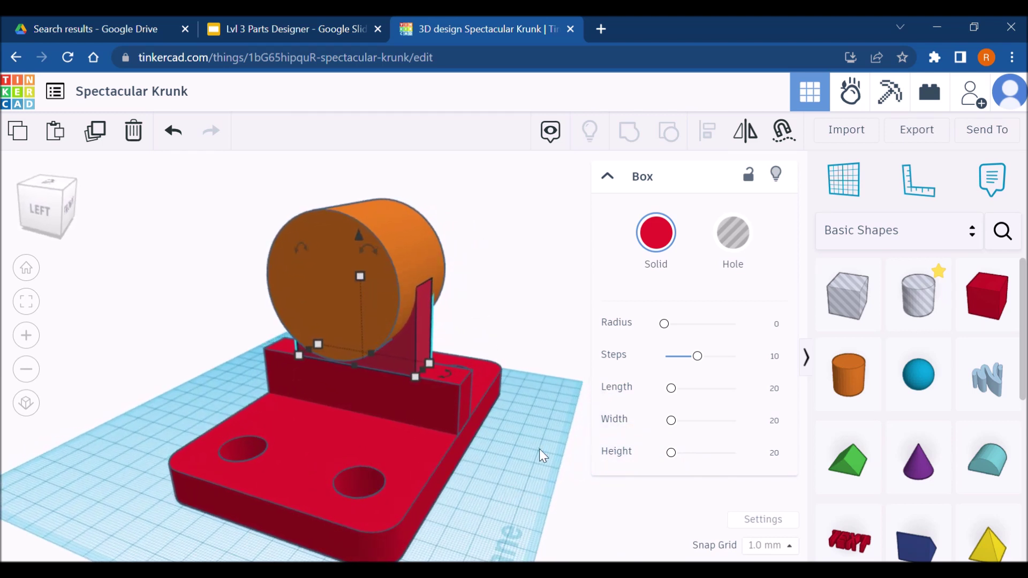
{"action": "left_click_drag", "start_coordinate": [917, 542], "coordinate": [452, 375]}
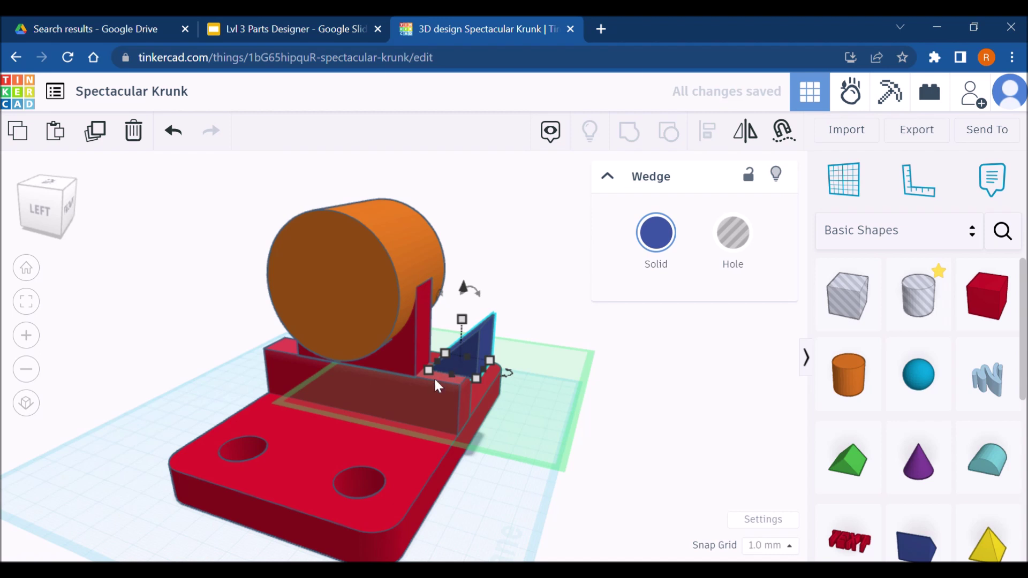
{"action": "left_click", "coordinate": [568, 501]}
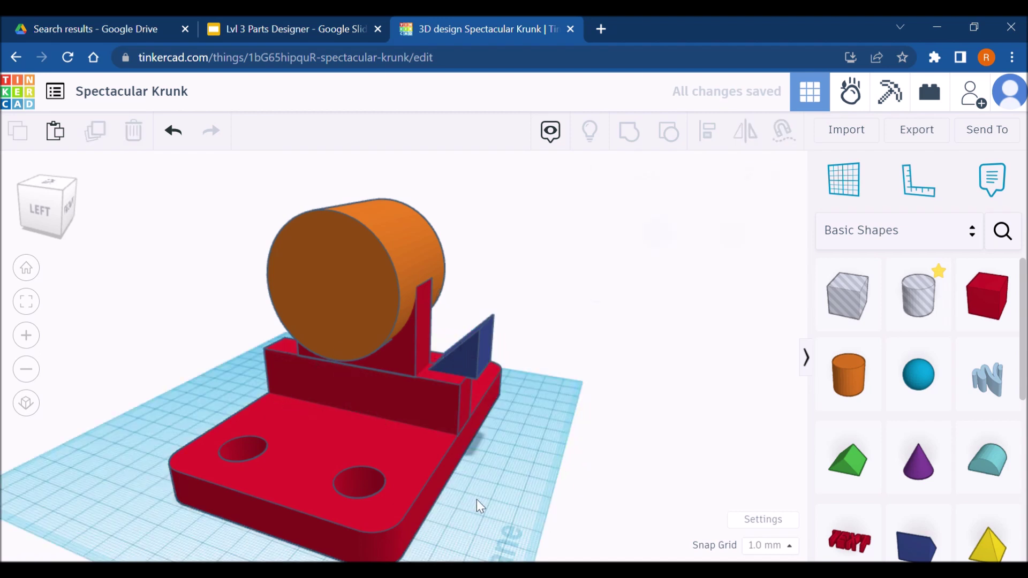
Group the base plate, both support boxes and the cylinder, leaving the wedge out
{"action": "right_click_drag", "start_coordinate": [476, 501], "coordinate": [531, 488]}
{"action": "scroll", "coordinate": [344, 464], "scroll_direction": "down", "scroll_amount": 5}
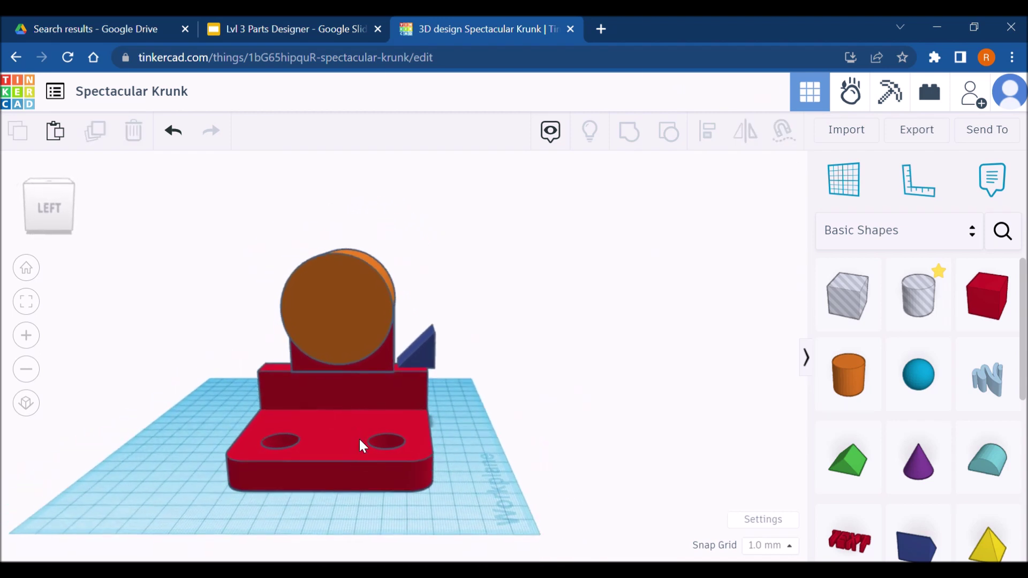
{"action": "left_click_drag", "start_coordinate": [307, 275], "coordinate": [308, 275]}
{"action": "key", "text": "ctrl+g"}
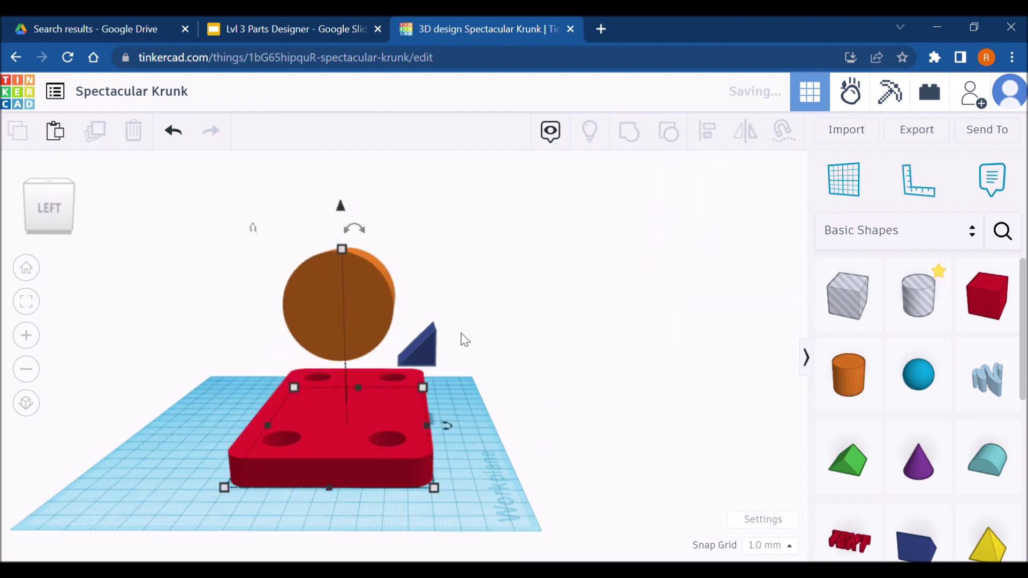
Set the wedge's thickness to 15 mm and rotate it so its vertical face points towards the upper box
{"action": "right_click_drag", "start_coordinate": [474, 362], "coordinate": [465, 365]}
{"action": "scroll", "coordinate": [458, 354], "scroll_direction": "up", "scroll_amount": 5}
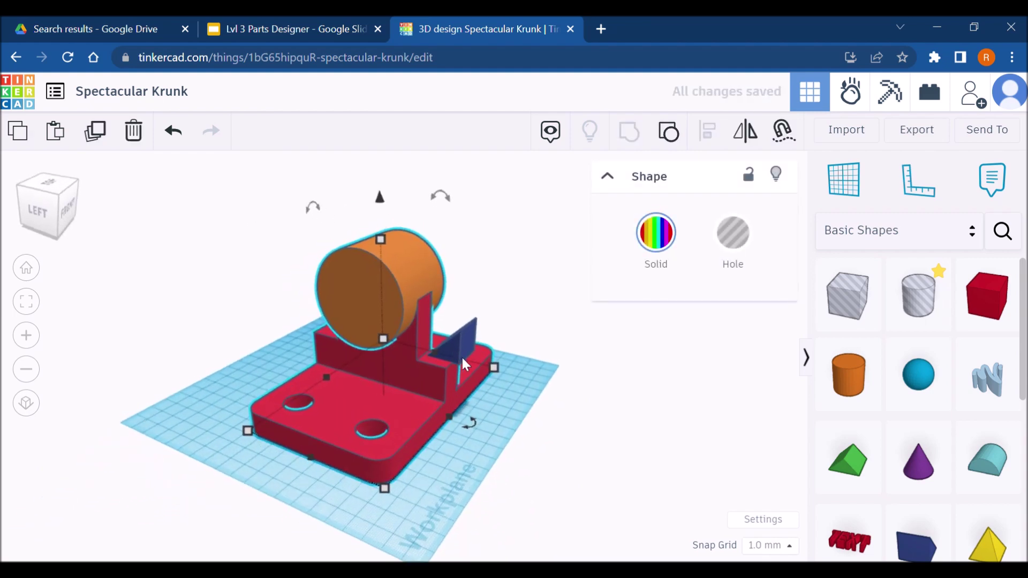
{"action": "left_click", "coordinate": [461, 343]}
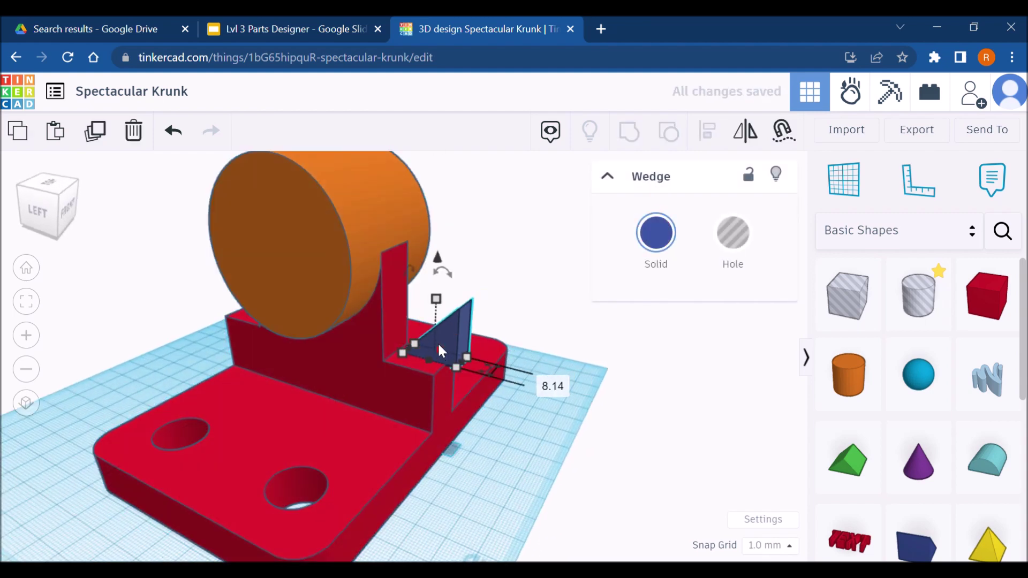
{"action": "left_click", "coordinate": [566, 396]}
{"action": "type", "text": "15"}
{"action": "key", "text": "Return"}
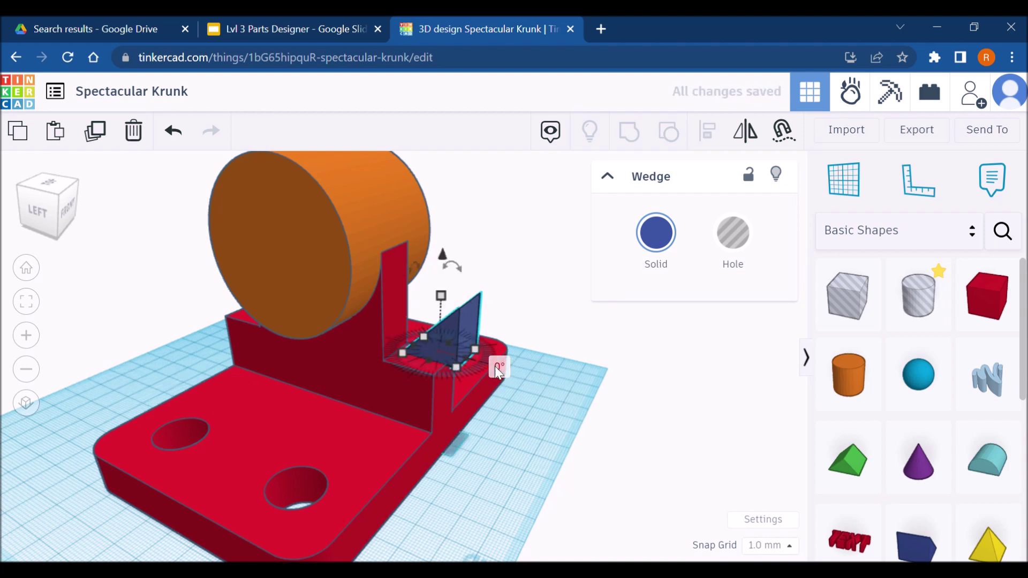
{"action": "key", "text": "Return"}
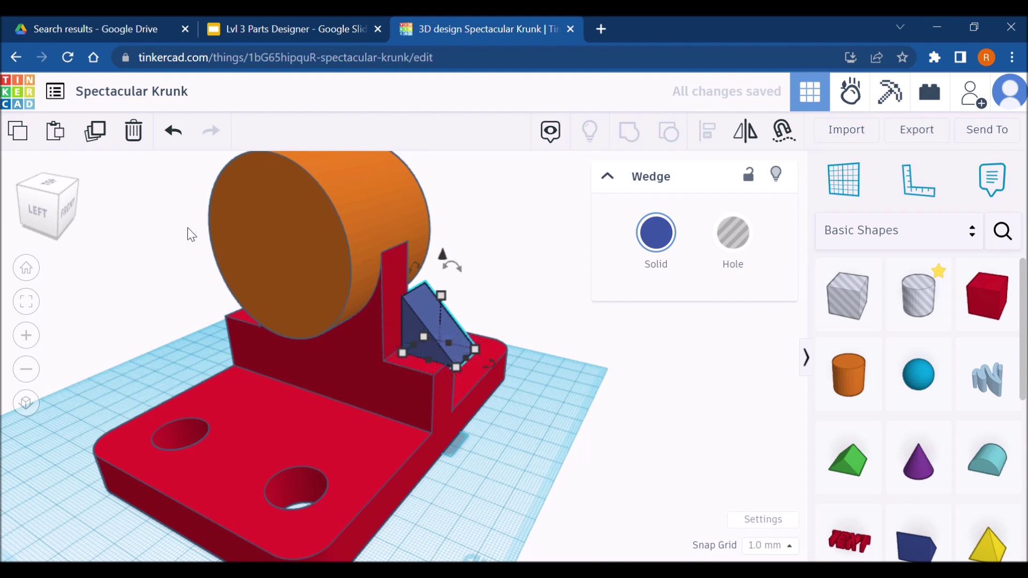
Move the wedge along the lower box's ledge up against the end of the upper box
{"action": "mouse_move", "coordinate": [437, 320]}
{"action": "left_mouse_down"}
{"action": "mouse_move", "coordinate": [423, 317]}
{"action": "mouse_move", "coordinate": [433, 335]}
{"action": "mouse_move", "coordinate": [425, 320]}
{"action": "mouse_move", "coordinate": [454, 318]}
{"action": "left_mouse_up"}
{"action": "right_click_drag", "start_coordinate": [495, 420], "coordinate": [511, 404]}
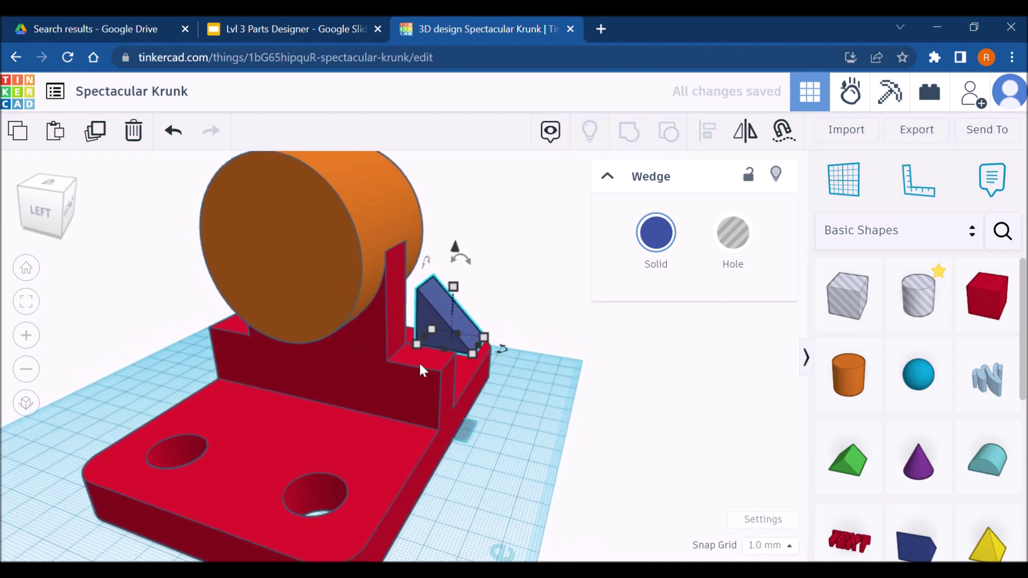
{"action": "left_click", "coordinate": [415, 365]}
{"action": "scroll", "coordinate": [404, 368], "scroll_direction": "down", "scroll_amount": 1}
{"action": "scroll", "coordinate": [405, 370], "scroll_direction": "up", "scroll_amount": 8}
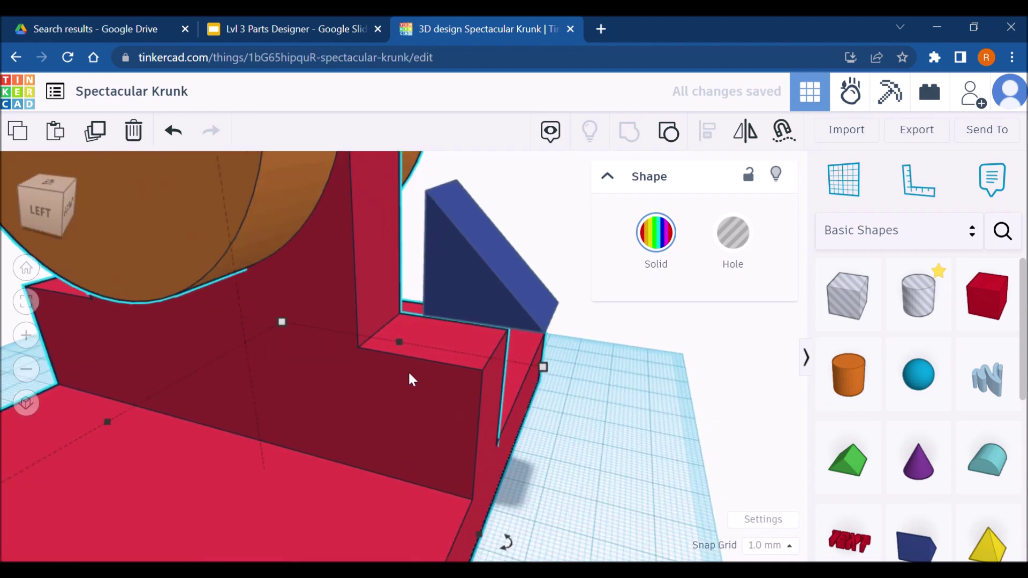
{"action": "left_click_drag", "start_coordinate": [469, 260], "coordinate": [393, 340]}
{"action": "scroll", "coordinate": [396, 345], "scroll_direction": "down", "scroll_amount": 5}
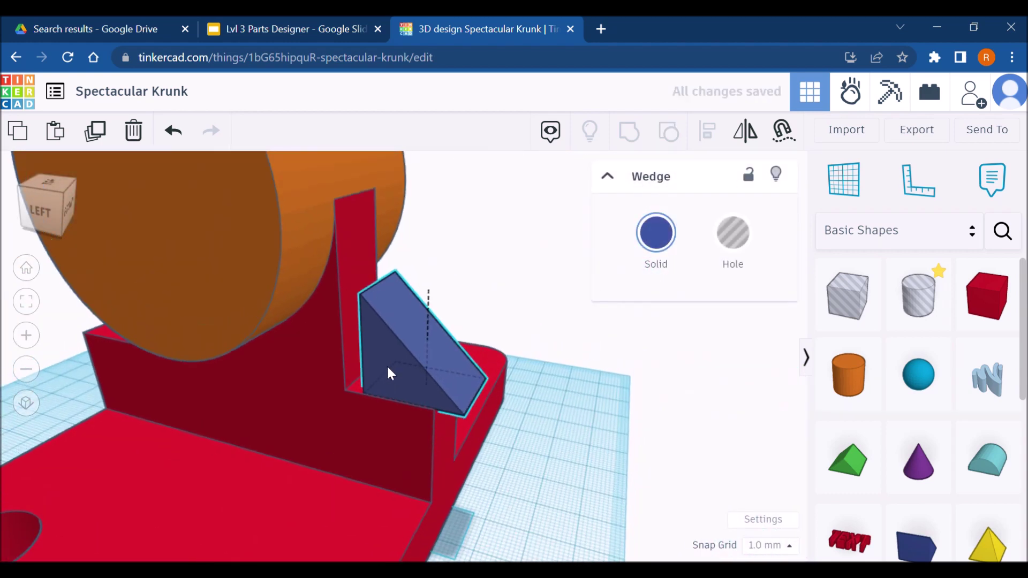
Set a workplane on the upper box's end face and centre the wedge on the grouped bracket's support
{"action": "key", "text": "w"}
{"action": "left_click", "coordinate": [353, 281]}
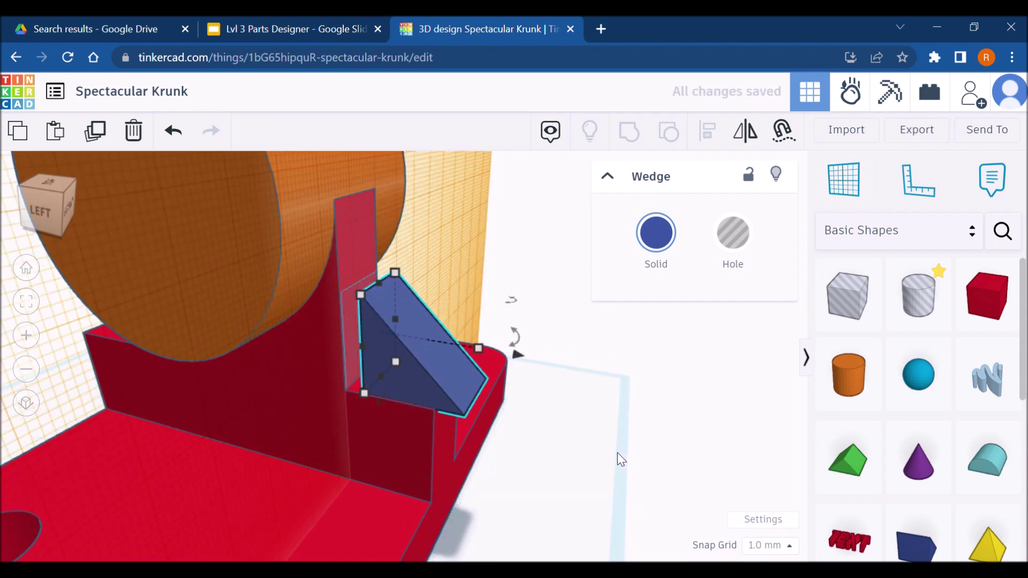
{"action": "right_click_drag", "start_coordinate": [625, 442], "coordinate": [547, 497]}
{"action": "scroll", "coordinate": [563, 486], "scroll_direction": "down", "scroll_amount": 3}
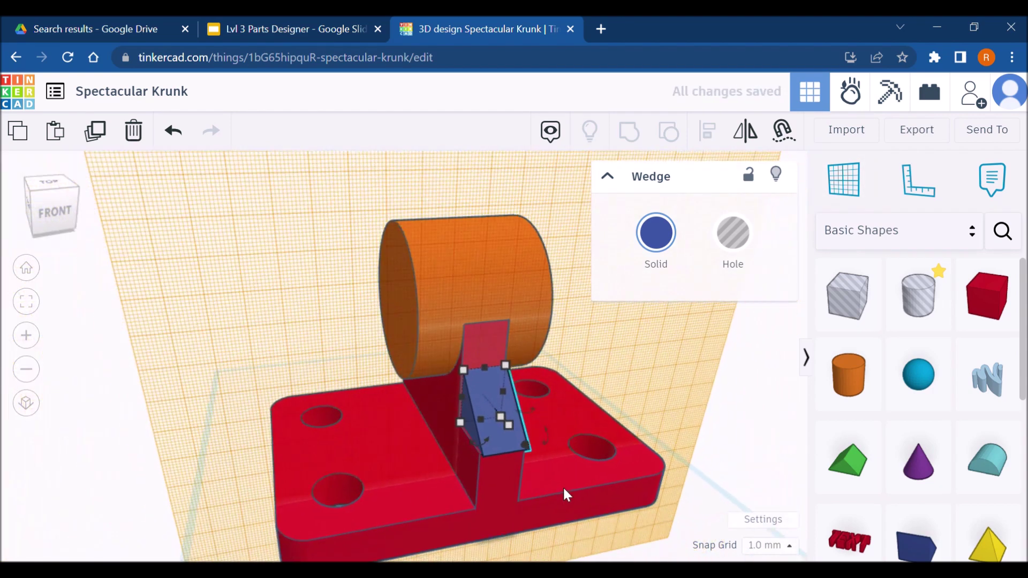
{"action": "middle_click_drag", "start_coordinate": [563, 485], "coordinate": [523, 468]}
{"action": "left_click", "coordinate": [405, 302], "text": "shift"}
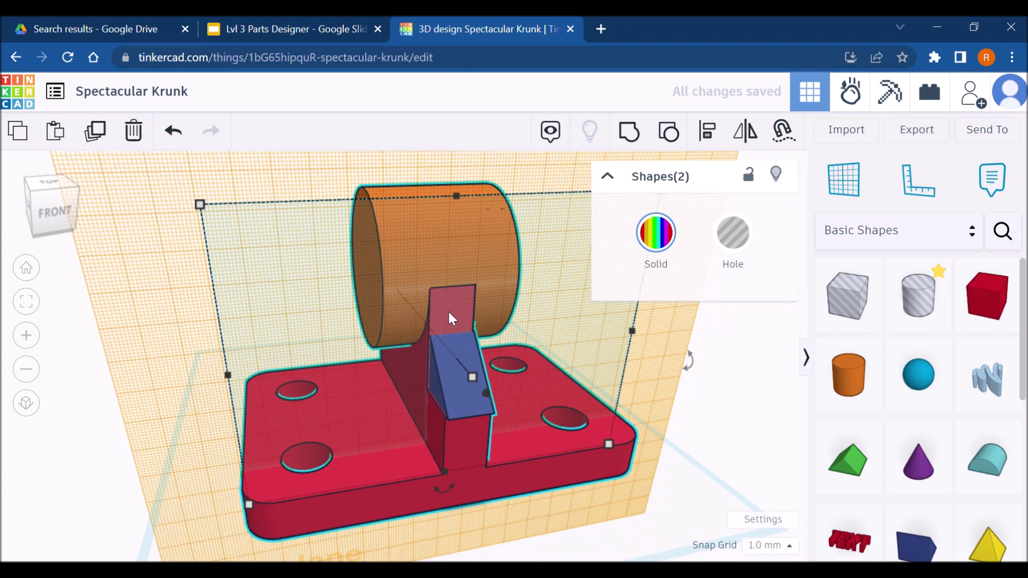
{"action": "key", "text": "l"}
{"action": "left_click", "coordinate": [458, 164]}
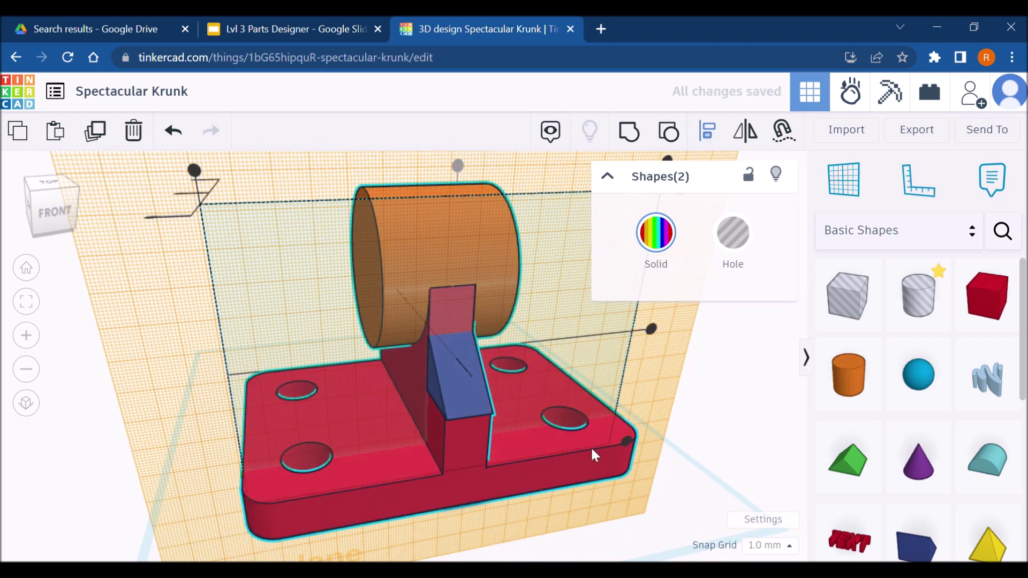
{"action": "left_click", "coordinate": [546, 525]}
Inspect the wedge's outer tip at the lower box's edge, then select the wedge and return the workplane to the ground grid
{"action": "right_click_drag", "start_coordinate": [546, 526], "coordinate": [626, 500]}
{"action": "scroll", "coordinate": [493, 401], "scroll_direction": "up", "scroll_amount": 3}
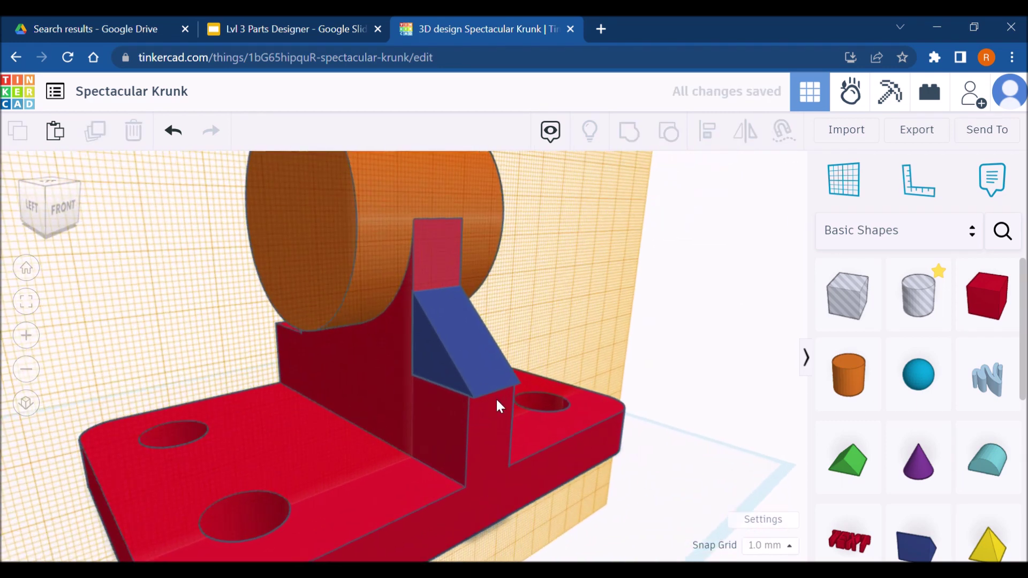
{"action": "scroll", "coordinate": [476, 404], "scroll_direction": "up", "scroll_amount": 10}
{"action": "right_click_drag", "start_coordinate": [474, 404], "coordinate": [579, 338]}
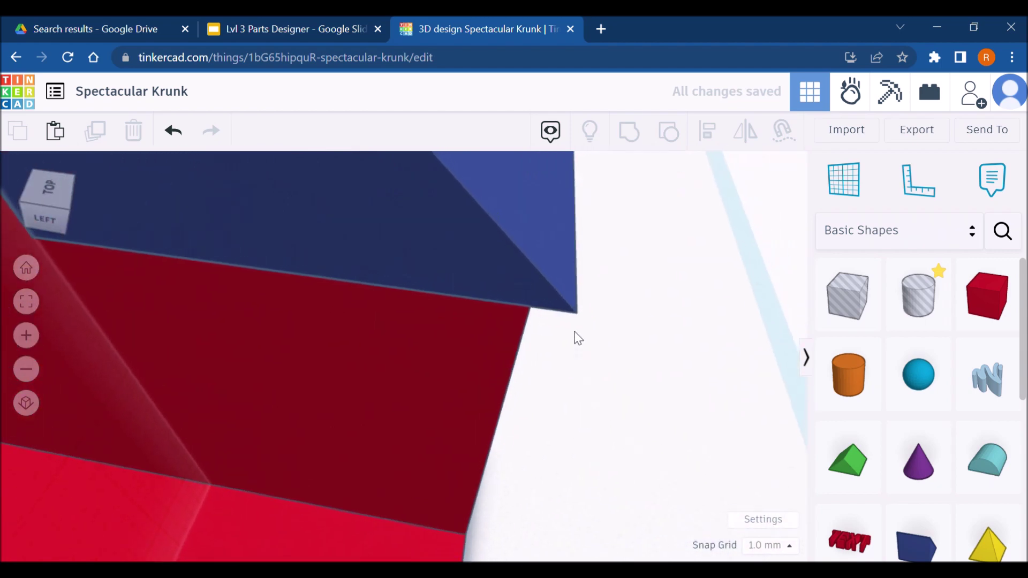
{"action": "middle_click_drag", "start_coordinate": [575, 332], "coordinate": [555, 392]}
{"action": "left_click", "coordinate": [502, 340]}
{"action": "scroll", "coordinate": [625, 417], "scroll_direction": "up", "scroll_amount": 2}
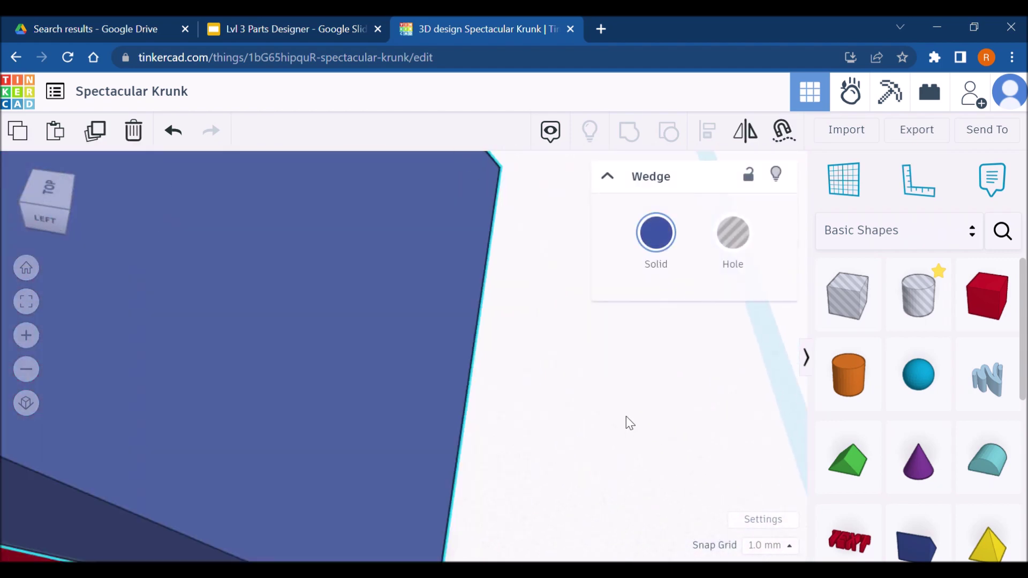
{"action": "scroll", "coordinate": [626, 417], "scroll_direction": "down", "scroll_amount": 4}
{"action": "key", "text": "w"}
{"action": "left_click", "coordinate": [625, 419]}
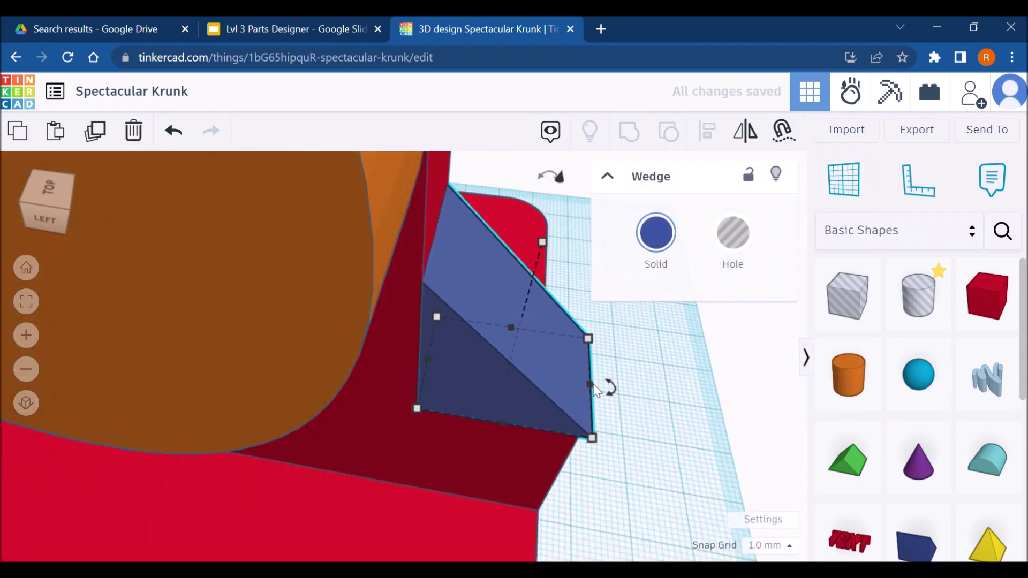
Shorten the wedge to about 18 mm so its outer tip ends at the lower box's end face
{"action": "left_click_drag", "start_coordinate": [591, 384], "coordinate": [580, 382]}
{"action": "right_click_drag", "start_coordinate": [611, 403], "coordinate": [596, 376]}
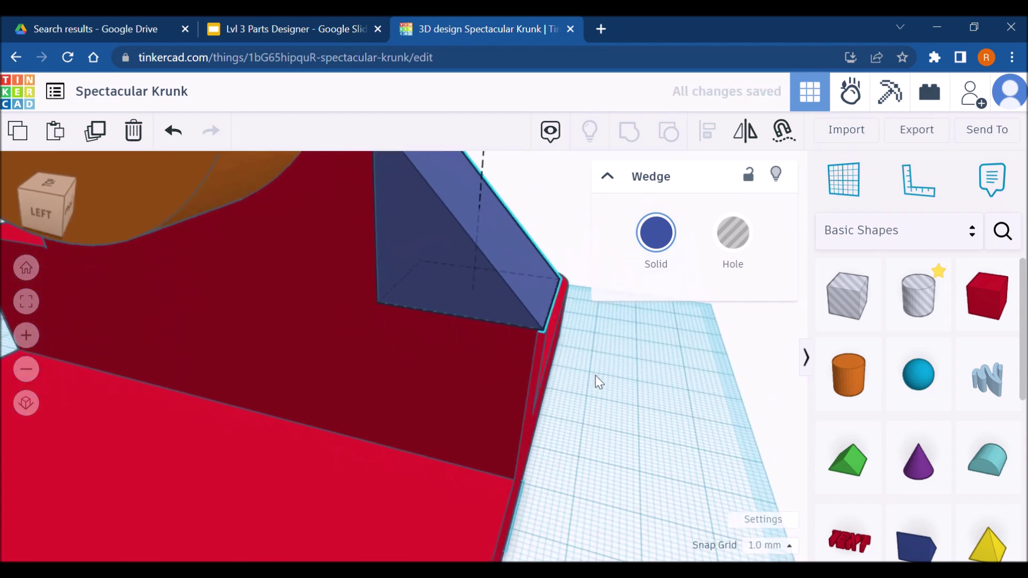
{"action": "left_click_drag", "start_coordinate": [552, 295], "coordinate": [543, 294]}
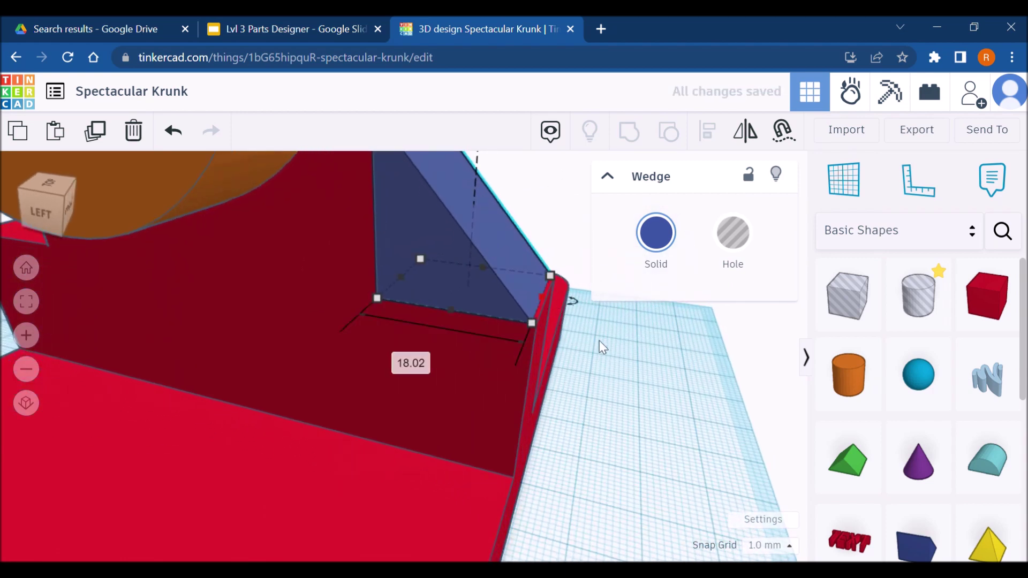
Set the wedge's length to 19 mm at the lower box's end
{"action": "scroll", "coordinate": [594, 375], "scroll_direction": "down", "scroll_amount": 2}
{"action": "scroll", "coordinate": [576, 358], "scroll_direction": "up", "scroll_amount": 6}
{"action": "scroll", "coordinate": [583, 385], "scroll_direction": "down", "scroll_amount": 3}
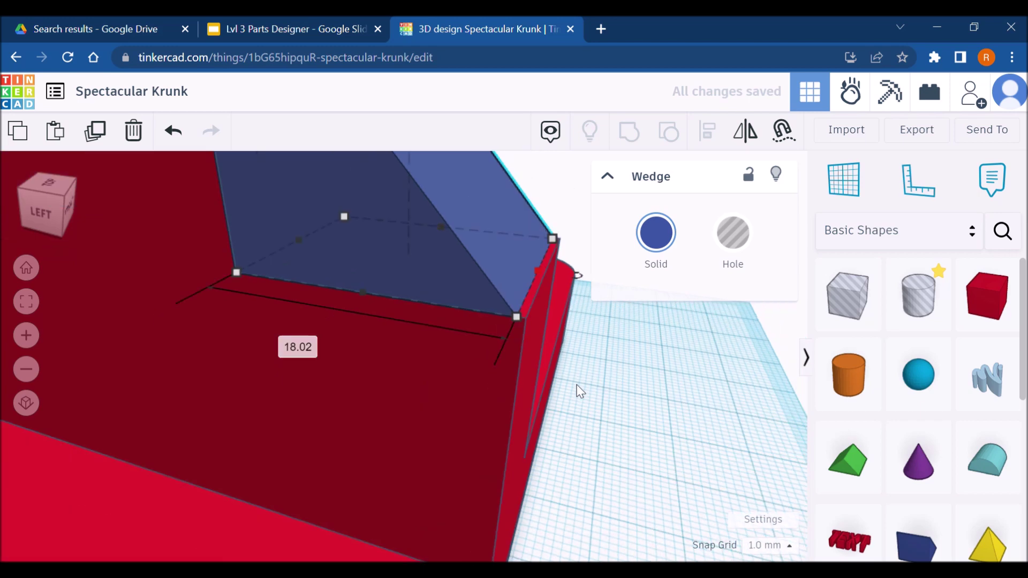
{"action": "scroll", "coordinate": [578, 390], "scroll_direction": "down", "scroll_amount": 3}
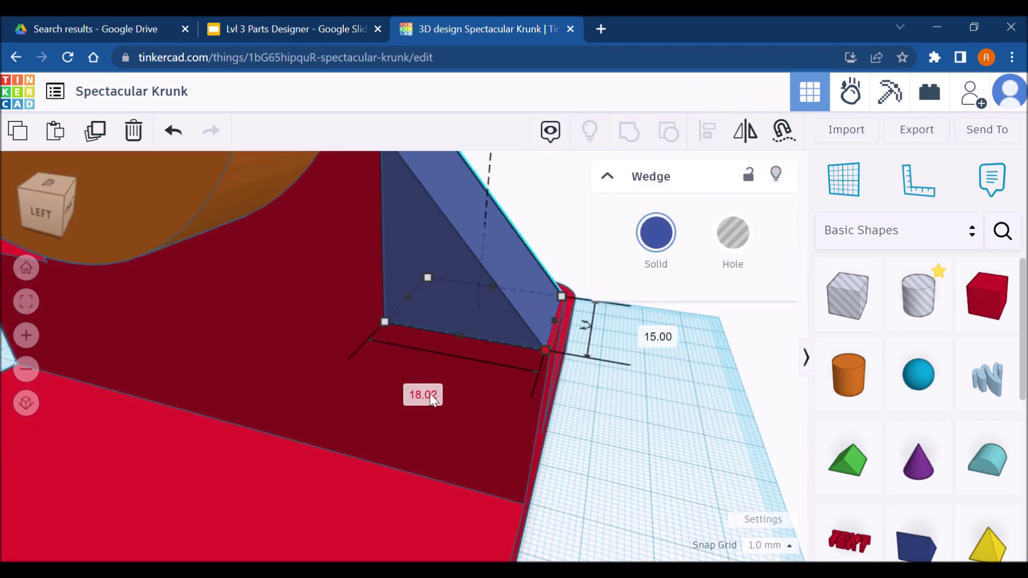
{"action": "left_click", "coordinate": [437, 400]}
{"action": "type", "text": "19"}
{"action": "key", "text": "Return"}
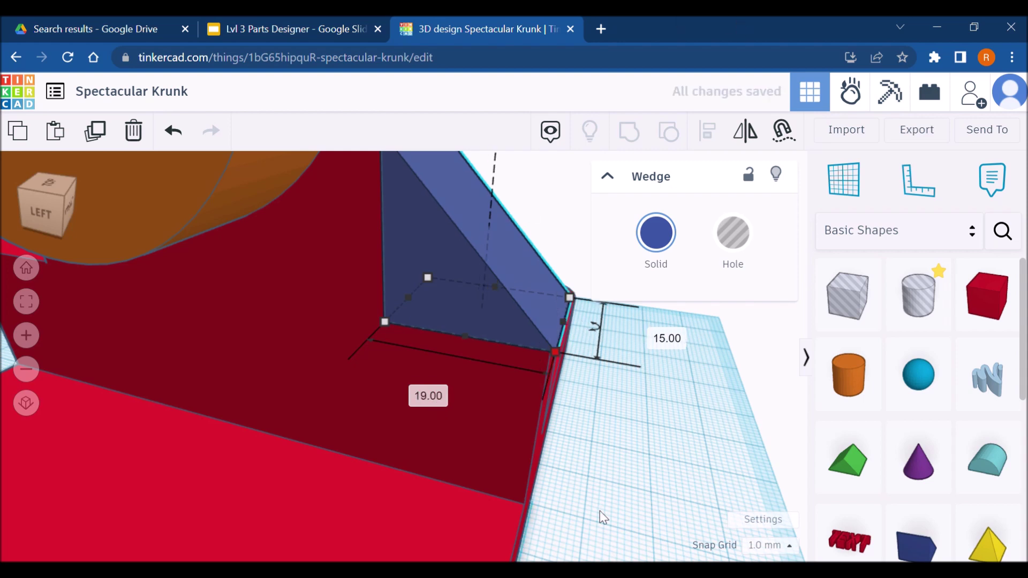
Check the wedge's outer tip against the lower box's edge and set the wedge's length to 18.5 mm
{"action": "left_click", "coordinate": [600, 511]}
{"action": "right_click_drag", "start_coordinate": [600, 511], "coordinate": [544, 271]}
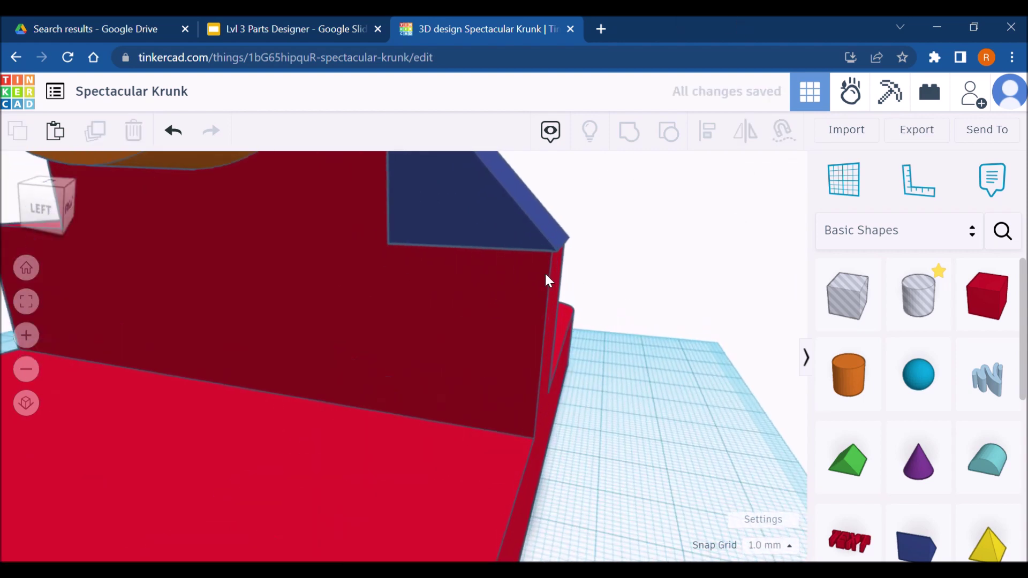
{"action": "scroll", "coordinate": [542, 262], "scroll_direction": "up", "scroll_amount": 3}
{"action": "left_click", "coordinate": [539, 255]}
{"action": "scroll", "coordinate": [464, 297], "scroll_direction": "up", "scroll_amount": 1}
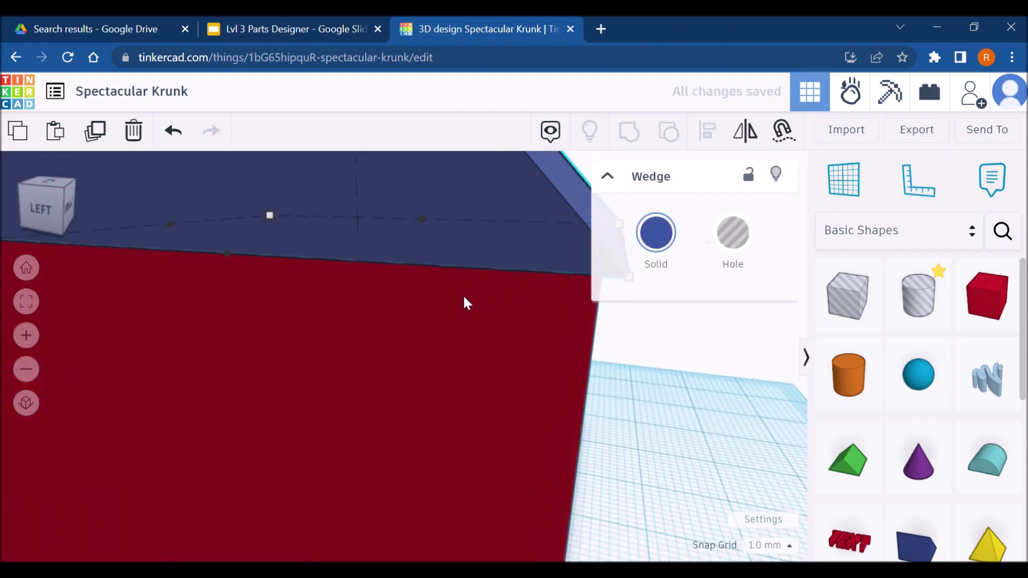
{"action": "scroll", "coordinate": [463, 303], "scroll_direction": "down", "scroll_amount": 3}
{"action": "left_click", "coordinate": [415, 318]}
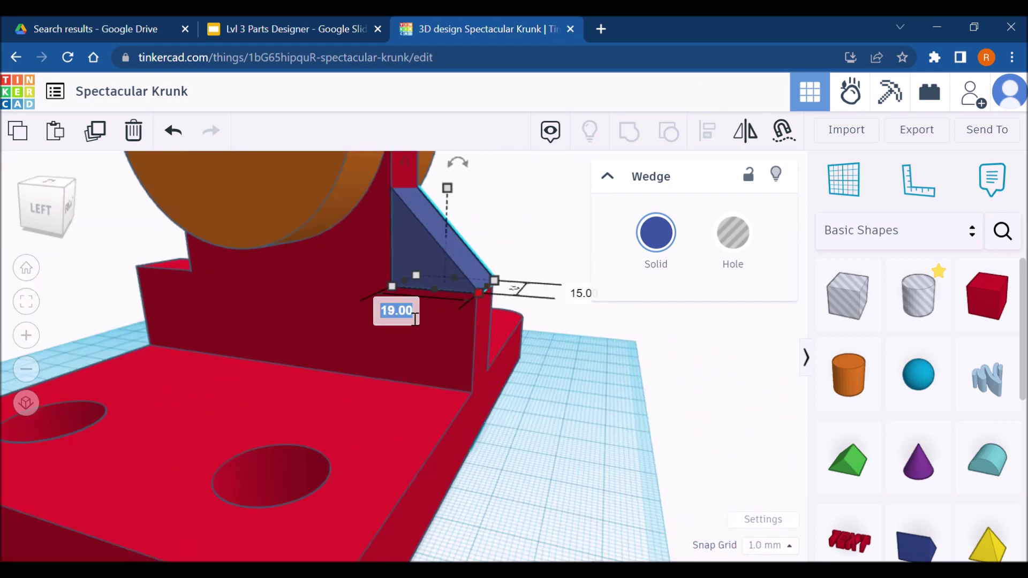
{"action": "type", "text": "18.5"}
{"action": "key", "text": "Return"}
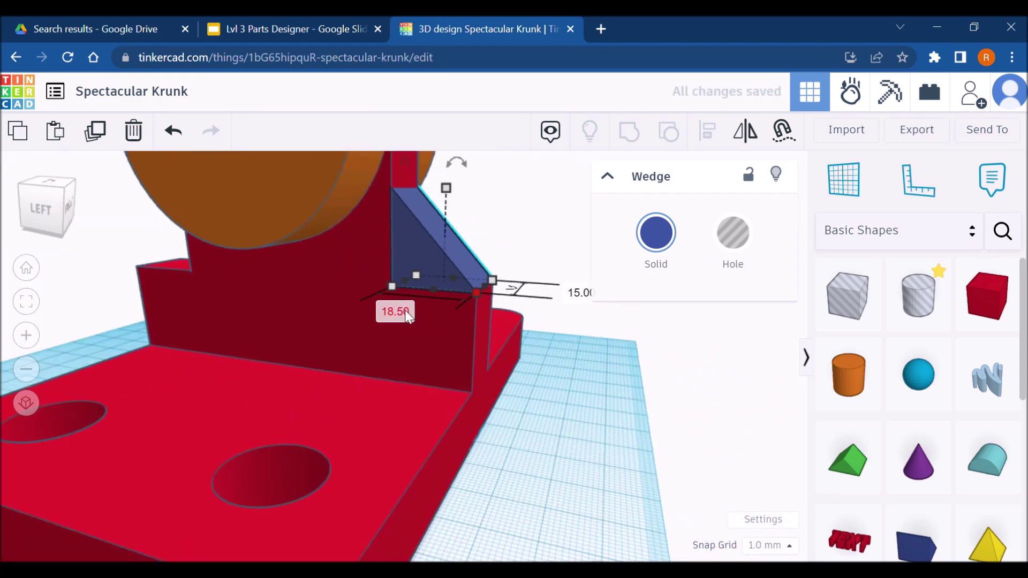
Examine how the wedge's outer tip meets the lower box's end face
{"action": "left_click", "coordinate": [554, 325]}
{"action": "scroll", "coordinate": [503, 300], "scroll_direction": "down", "scroll_amount": 2}
{"action": "scroll", "coordinate": [479, 278], "scroll_direction": "up", "scroll_amount": 2}
{"action": "scroll", "coordinate": [477, 275], "scroll_direction": "up", "scroll_amount": 4}
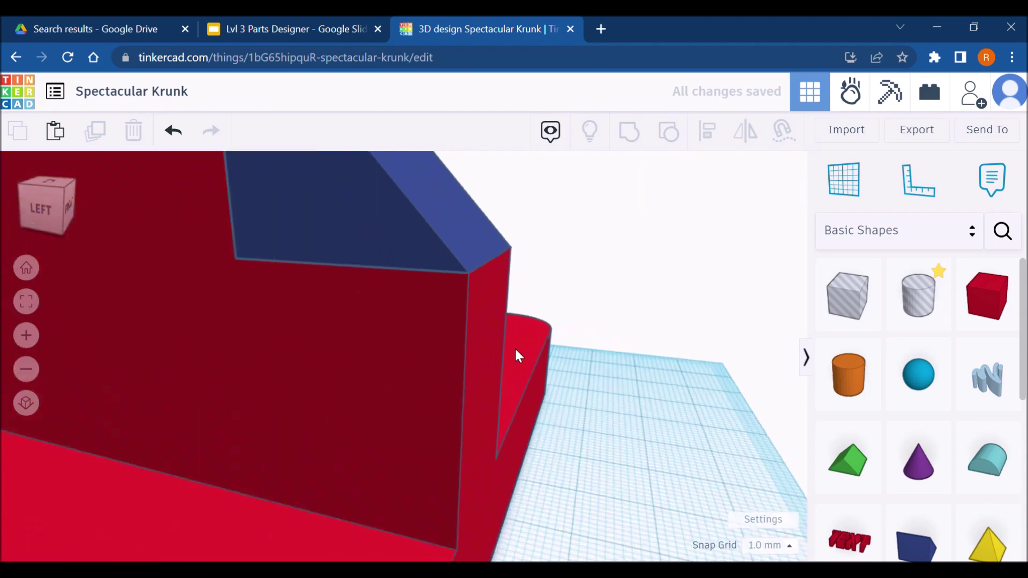
{"action": "scroll", "coordinate": [493, 297], "scroll_direction": "down", "scroll_amount": 1}
{"action": "scroll", "coordinate": [549, 325], "scroll_direction": "up", "scroll_amount": 2}
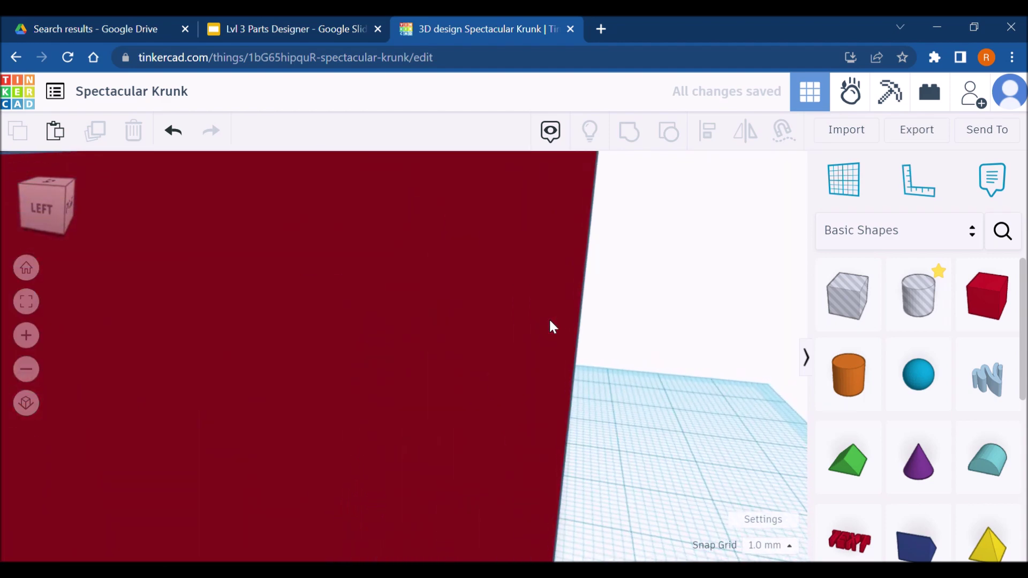
{"action": "scroll", "coordinate": [548, 321], "scroll_direction": "down", "scroll_amount": 4}
{"action": "scroll", "coordinate": [482, 316], "scroll_direction": "up", "scroll_amount": 3}
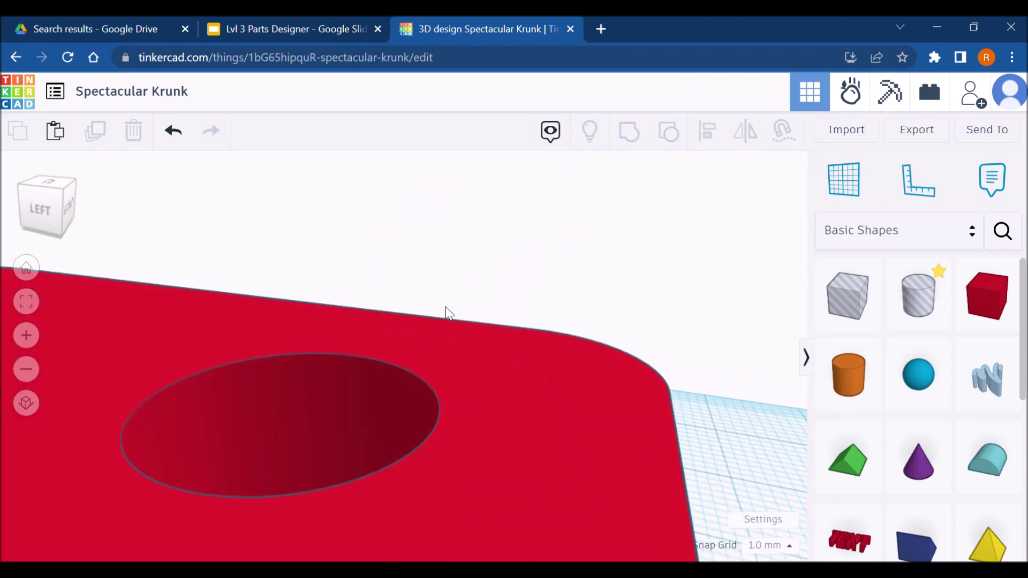
{"action": "scroll", "coordinate": [442, 299], "scroll_direction": "down", "scroll_amount": 5}
{"action": "scroll", "coordinate": [407, 303], "scroll_direction": "down", "scroll_amount": 2}
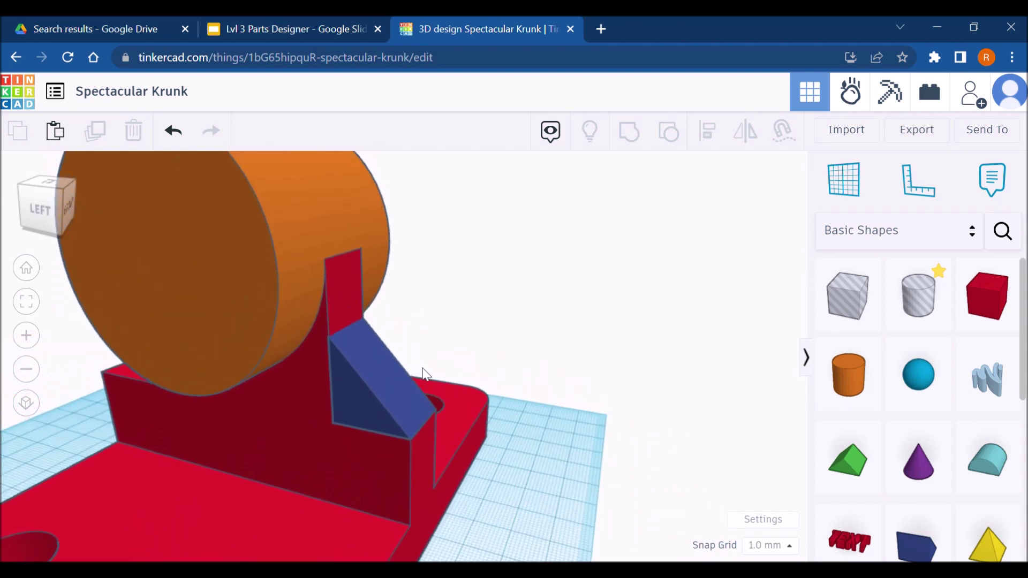
Raise the wedge's height to 36 mm so it reaches the upper box's top edge
{"action": "left_click", "coordinate": [394, 380]}
{"action": "left_click_drag", "start_coordinate": [394, 330], "coordinate": [396, 277]}
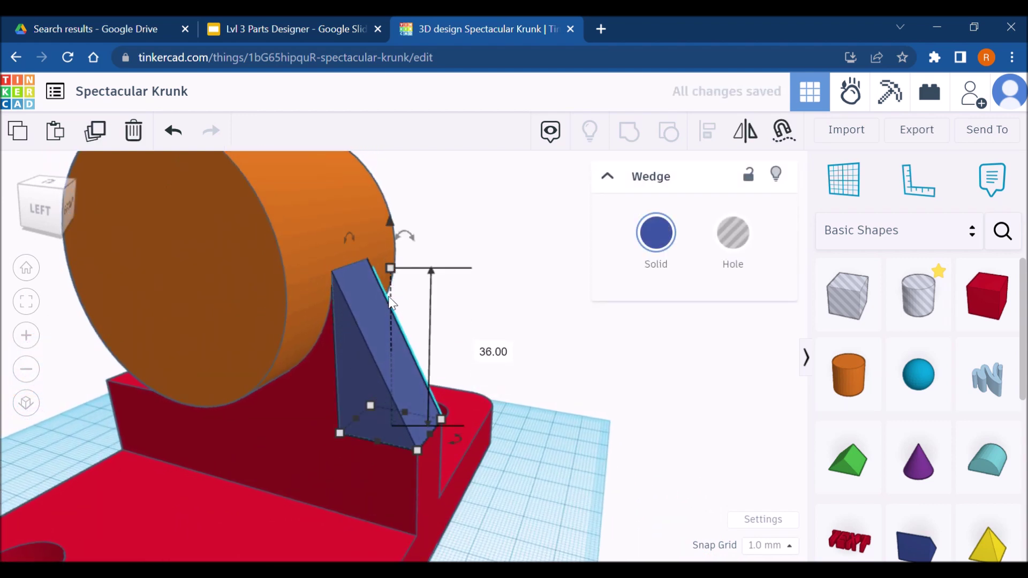
{"action": "scroll", "coordinate": [470, 390], "scroll_direction": "down", "scroll_amount": 3}
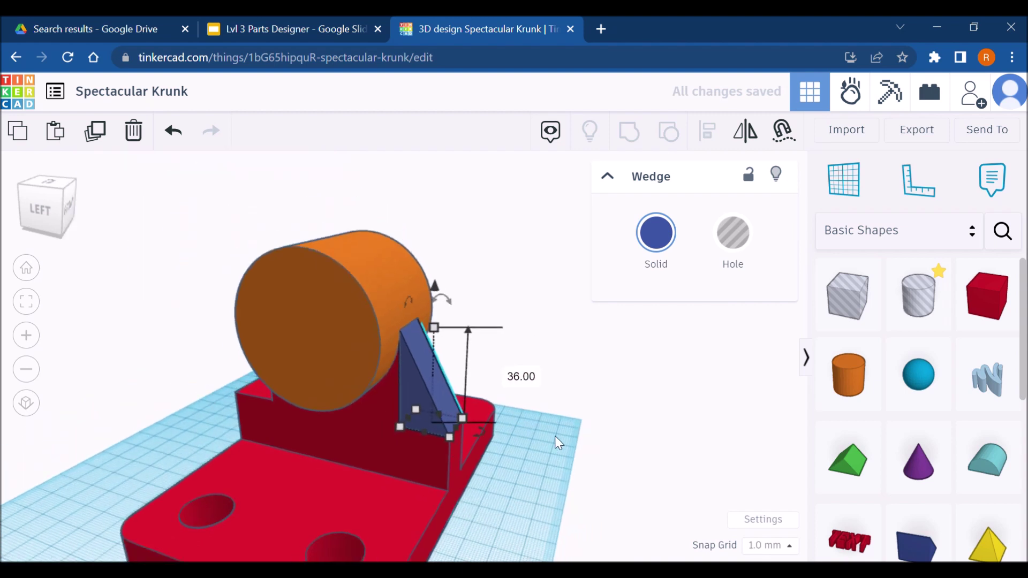
Group the wedge with the bracket and turn off multicolor for the combined shape
{"action": "right_click_drag", "start_coordinate": [546, 480], "coordinate": [551, 493]}
{"action": "left_click_drag", "start_coordinate": [553, 494], "coordinate": [407, 335]}
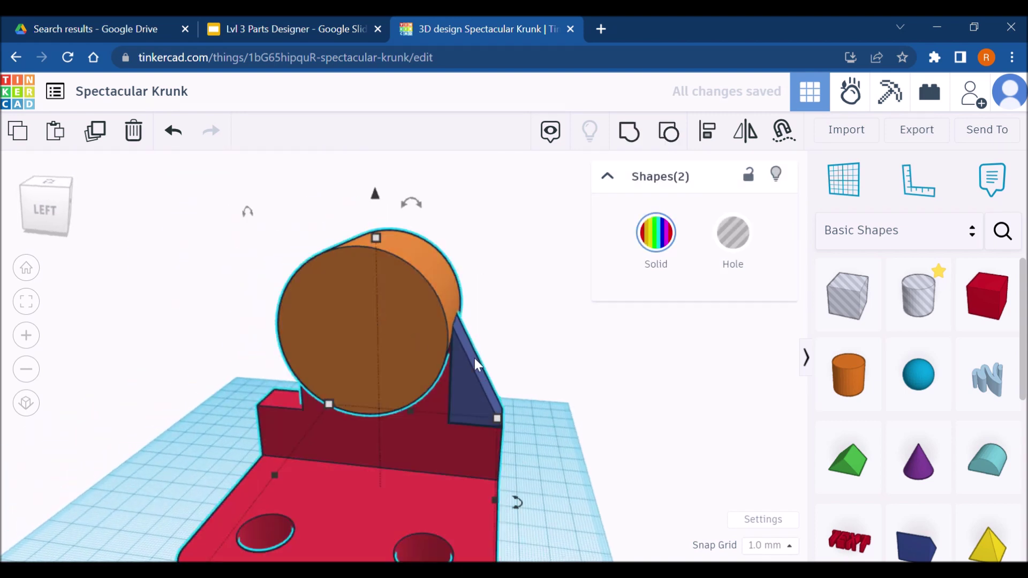
{"action": "left_click", "coordinate": [492, 394], "text": "shift"}
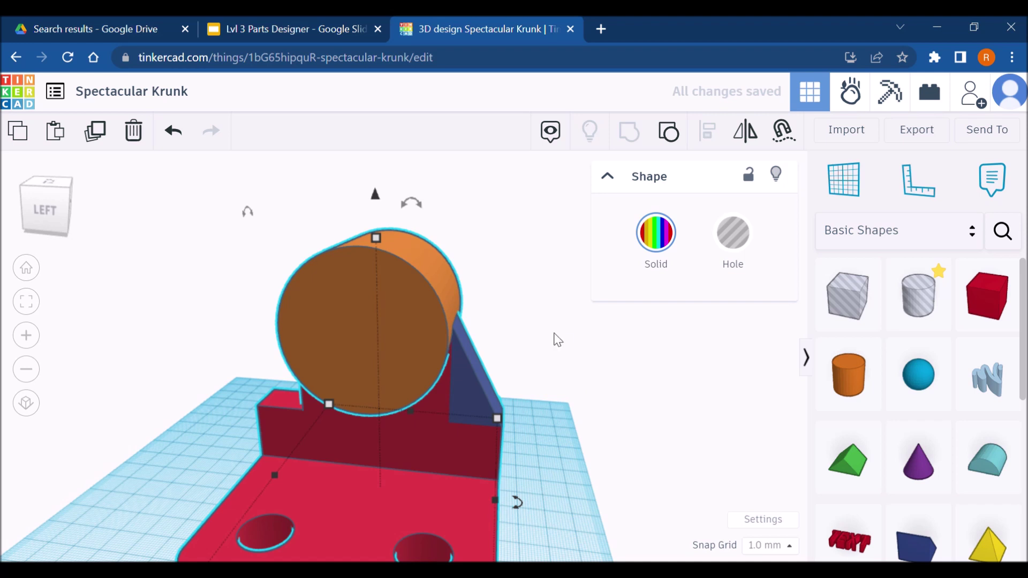
{"action": "left_click", "coordinate": [657, 235]}
{"action": "left_click", "coordinate": [662, 455]}
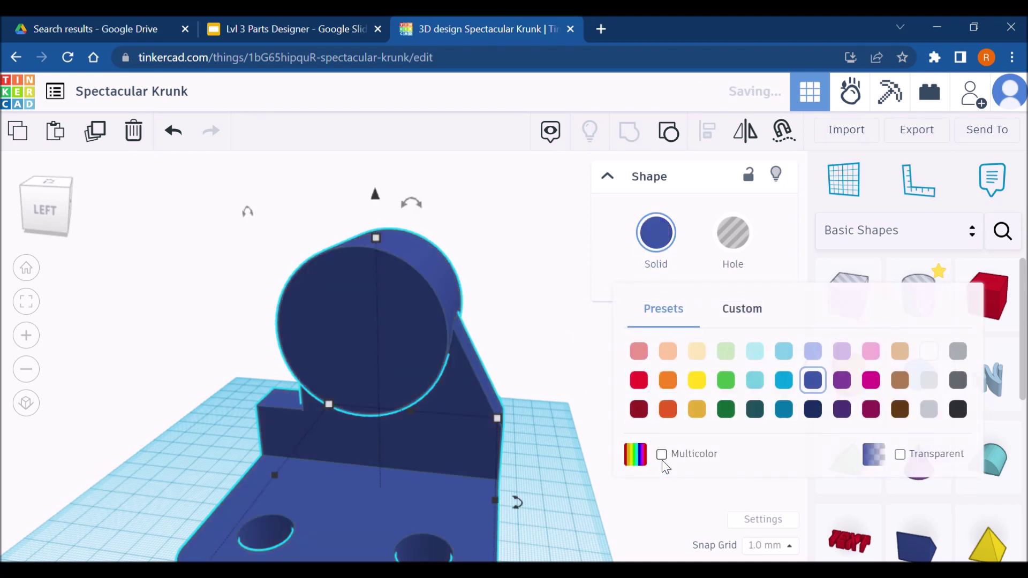
{"action": "left_click", "coordinate": [591, 481]}
{"action": "right_click_drag", "start_coordinate": [592, 481], "coordinate": [544, 473]}
{"action": "scroll", "coordinate": [450, 472], "scroll_direction": "up", "scroll_amount": 5}
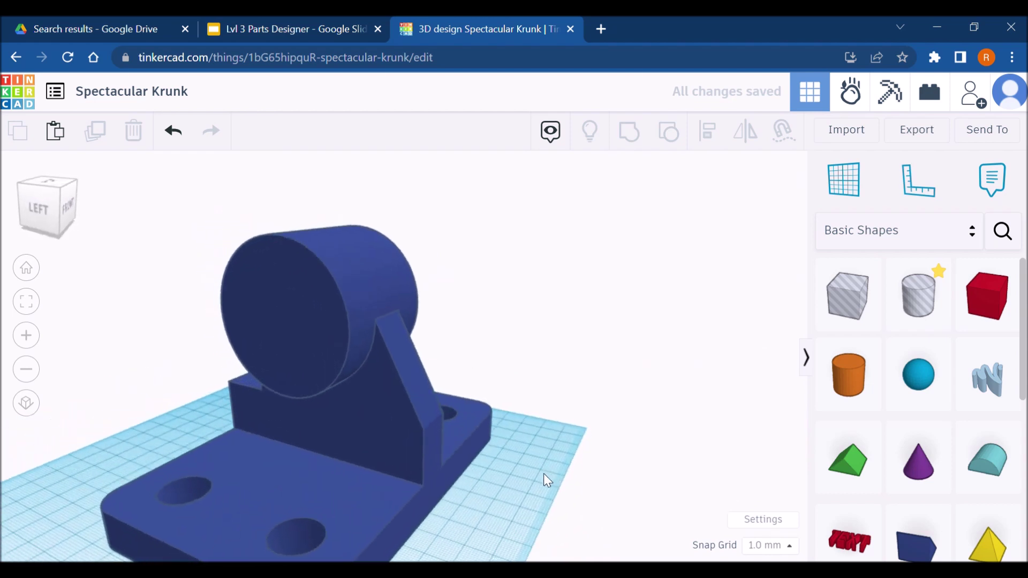
Undo the colour change and the grouping of the wedge with the bracket
{"action": "left_click", "coordinate": [392, 423]}
{"action": "key", "text": "ctrl+z"}
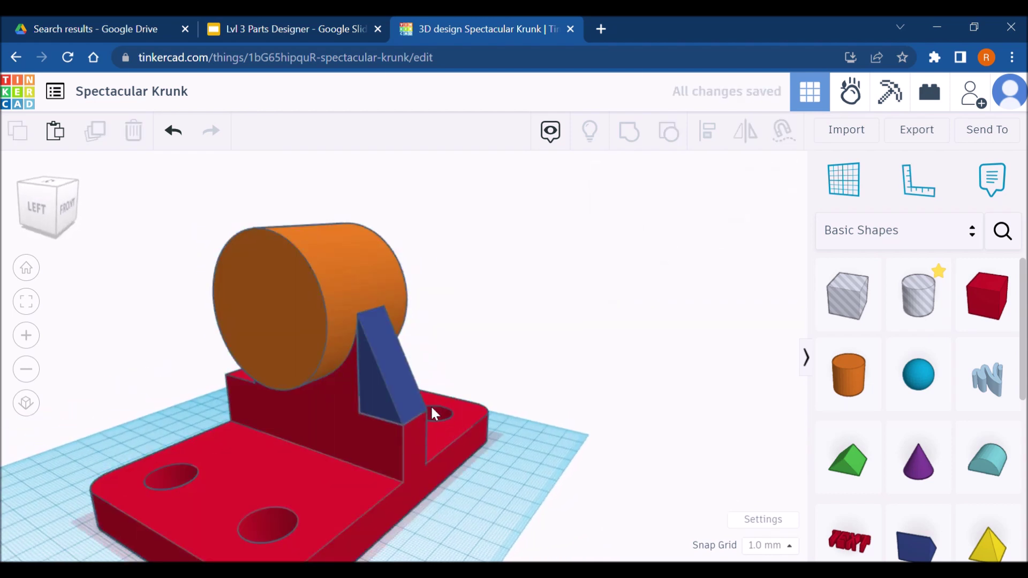
{"action": "left_click", "coordinate": [430, 409]}
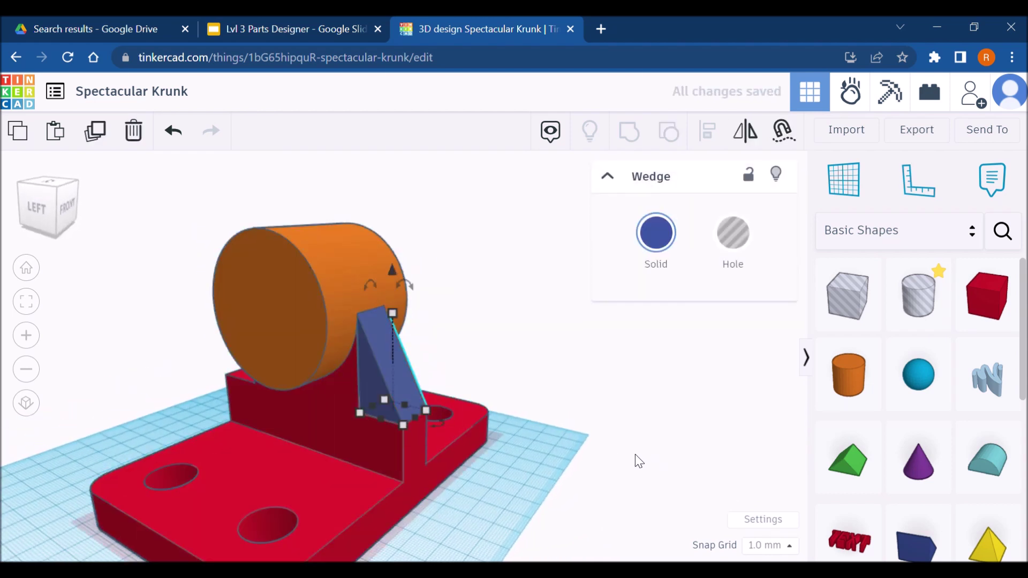
{"action": "left_click", "coordinate": [515, 482]}
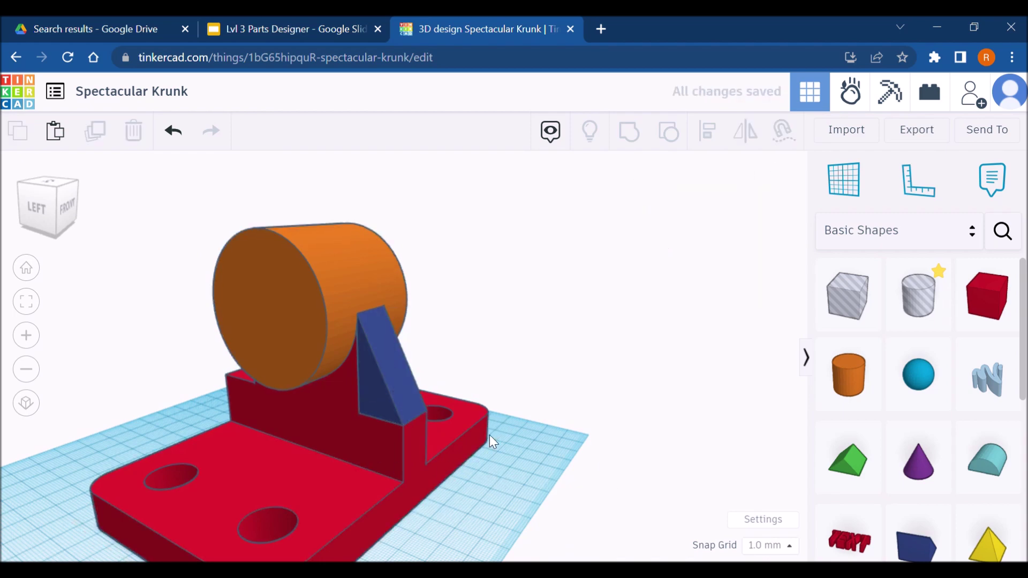
Add a mirrored copy of the wedge at the support's opposite end and group everything into one shape
{"action": "left_click", "coordinate": [453, 434]}
{"action": "left_click_drag", "start_coordinate": [444, 506], "coordinate": [232, 427]}
{"action": "left_click_drag", "start_coordinate": [664, 511], "coordinate": [313, 270]}
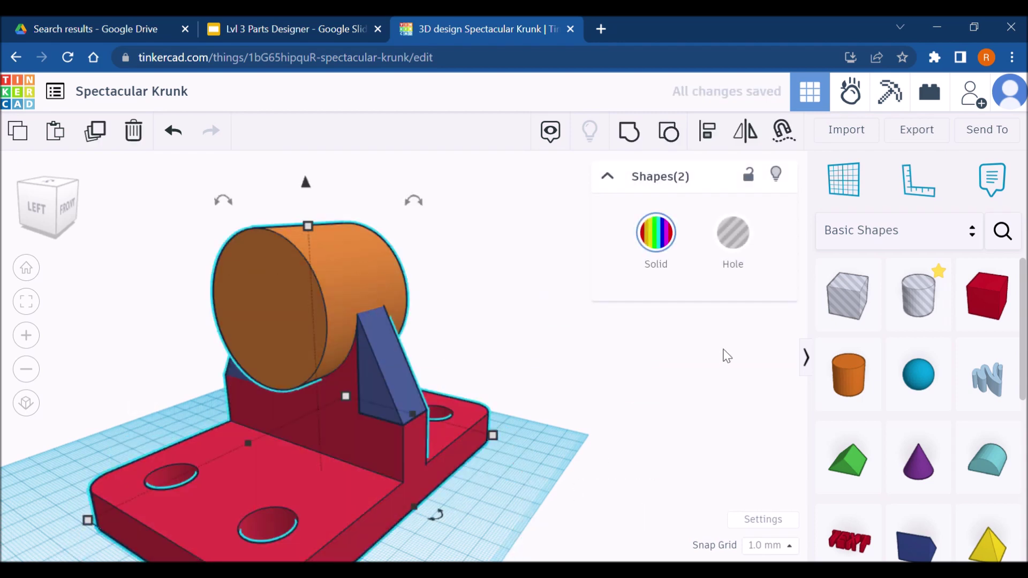
{"action": "key", "text": "ctrl+g"}
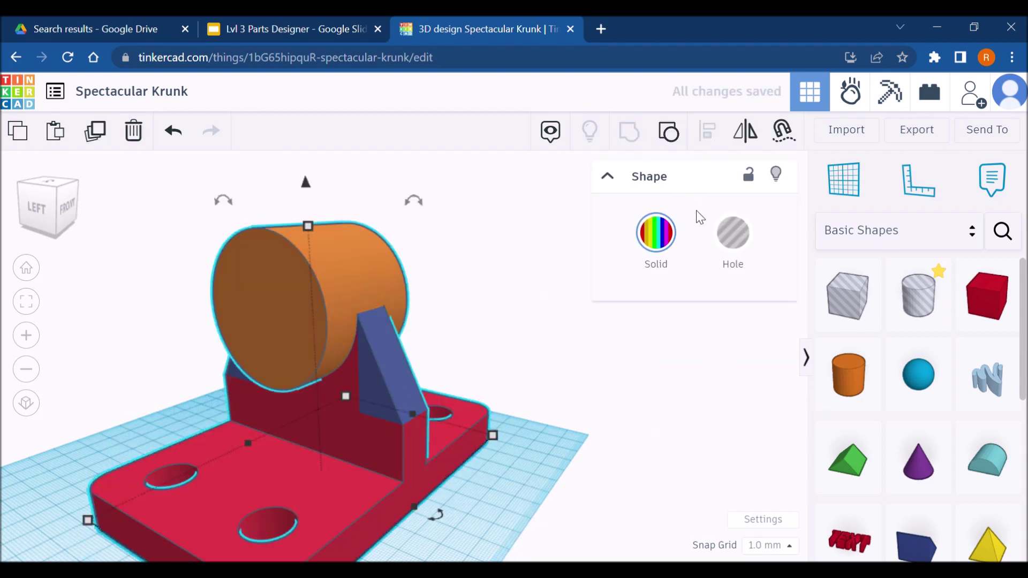
Turn off multicolor for the grouped bracket and recolour it with the light blue preset
{"action": "left_click", "coordinate": [656, 232]}
{"action": "left_click", "coordinate": [660, 455]}
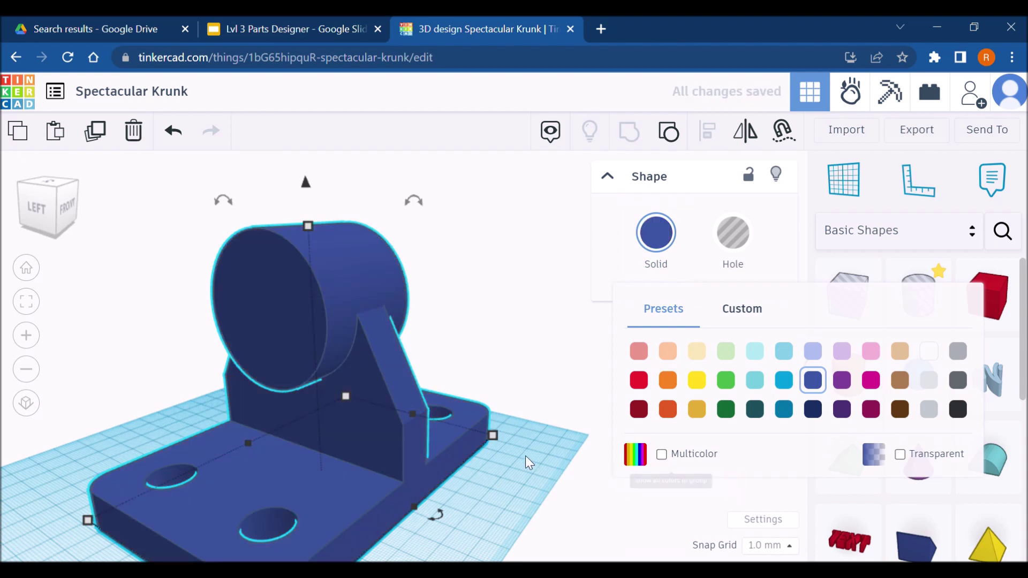
{"action": "left_click", "coordinate": [525, 456]}
{"action": "key", "text": "ctrl+a"}
{"action": "left_click", "coordinate": [656, 233]}
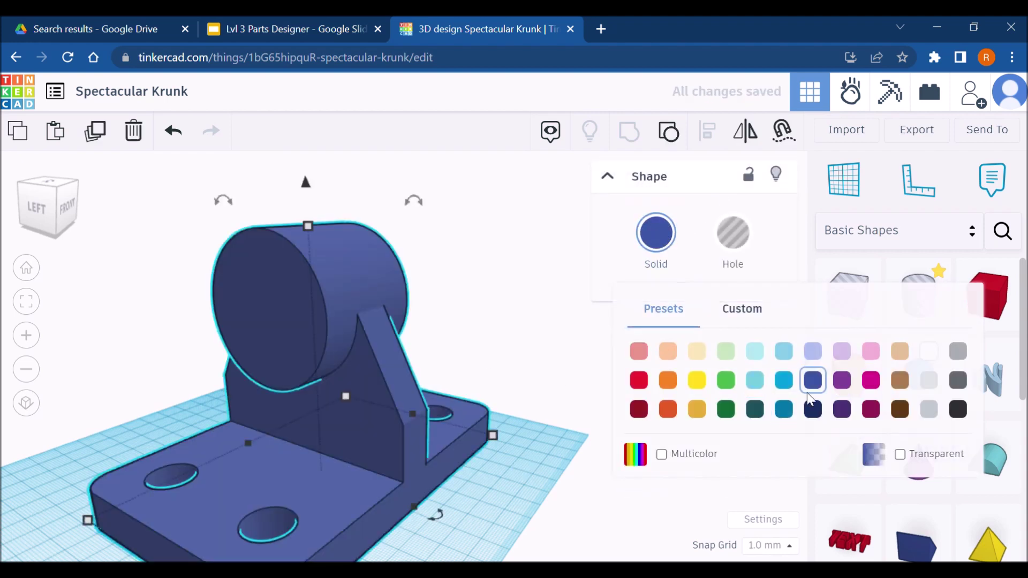
{"action": "left_click", "coordinate": [784, 352]}
{"action": "right_click_drag", "start_coordinate": [475, 432], "coordinate": [544, 347]}
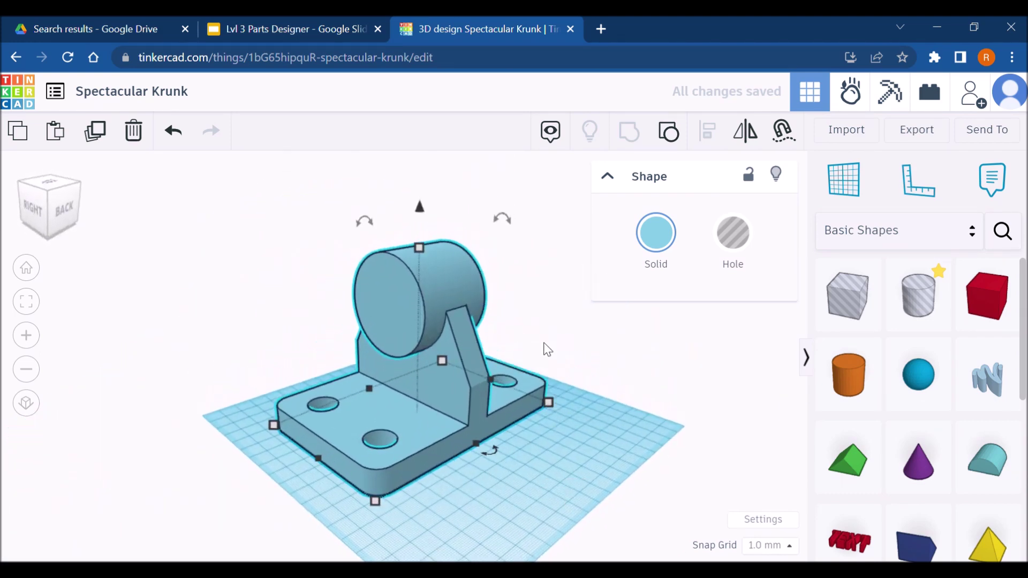
Check the exercise 19 drawing, place a new wedge on the base plate, and size it 15 mm wide and 41 mm long
{"action": "left_click", "coordinate": [291, 19]}
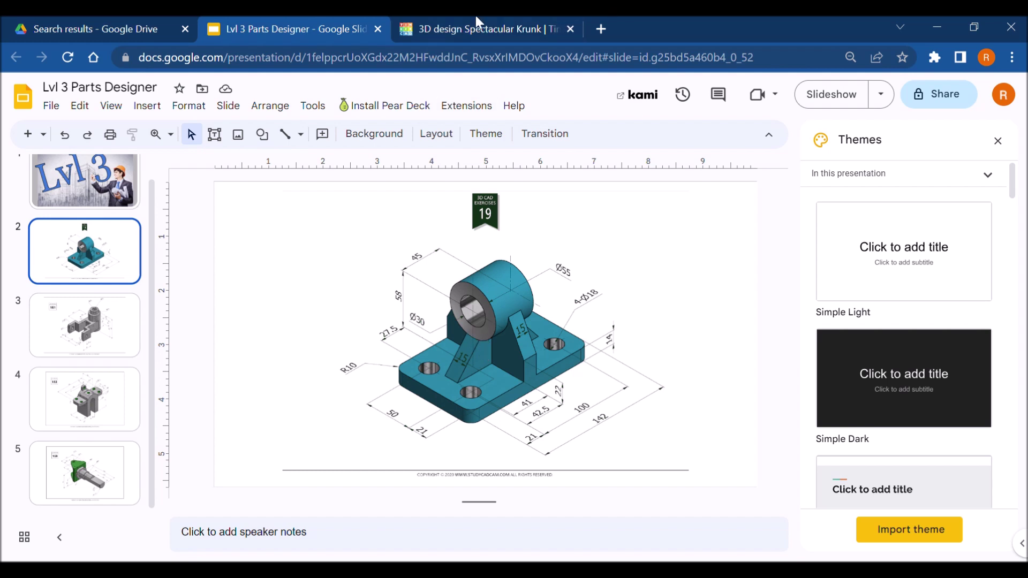
{"action": "left_click", "coordinate": [446, 18]}
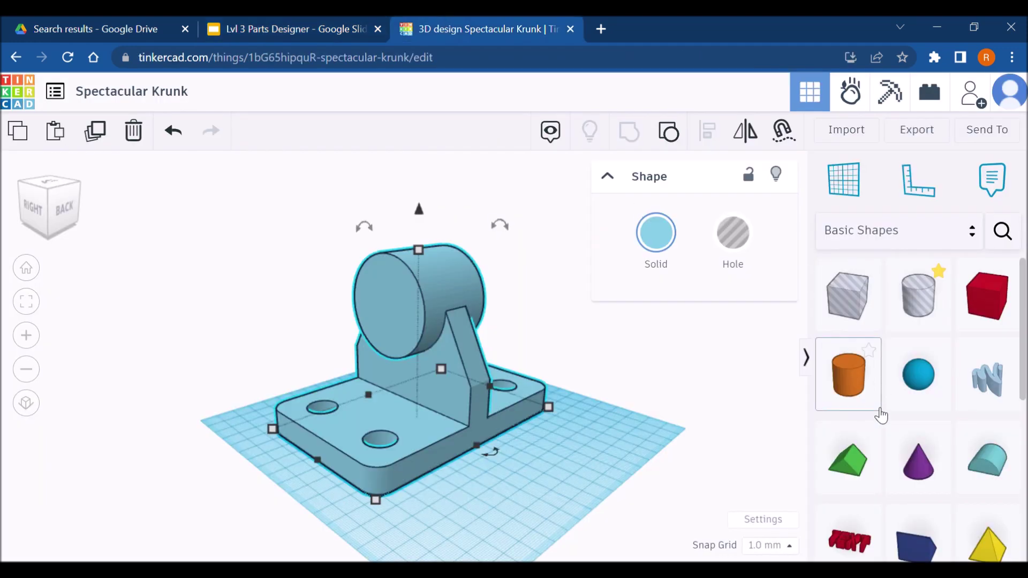
{"action": "left_click_drag", "start_coordinate": [917, 538], "coordinate": [388, 412]}
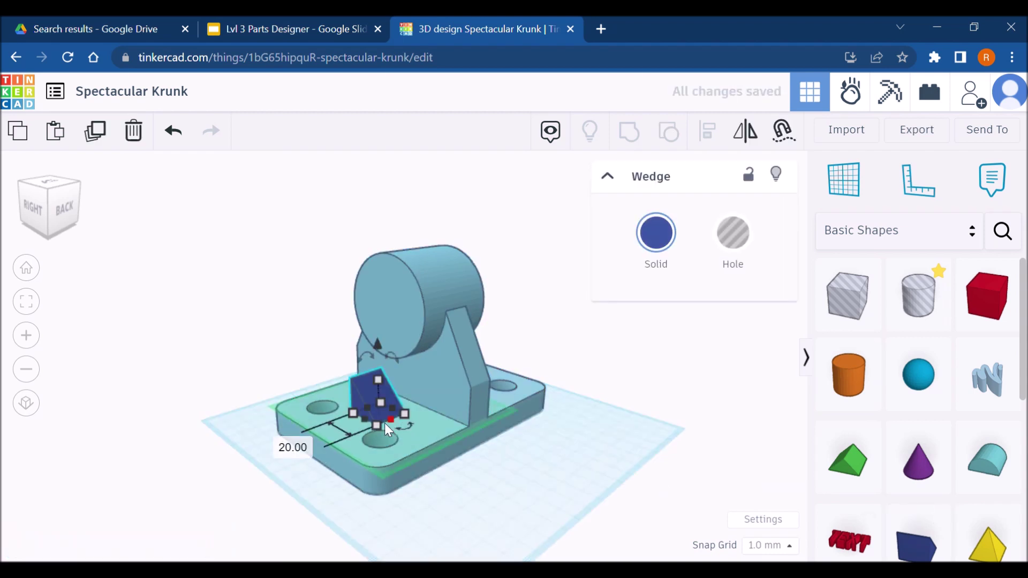
{"action": "left_click", "coordinate": [462, 460]}
{"action": "type", "text": "15"}
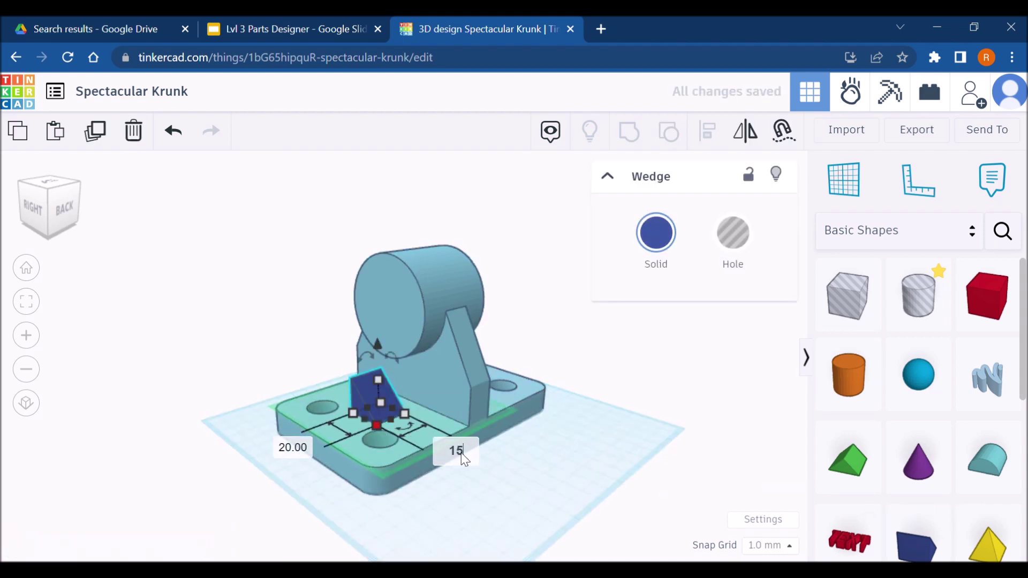
{"action": "key", "text": "Return"}
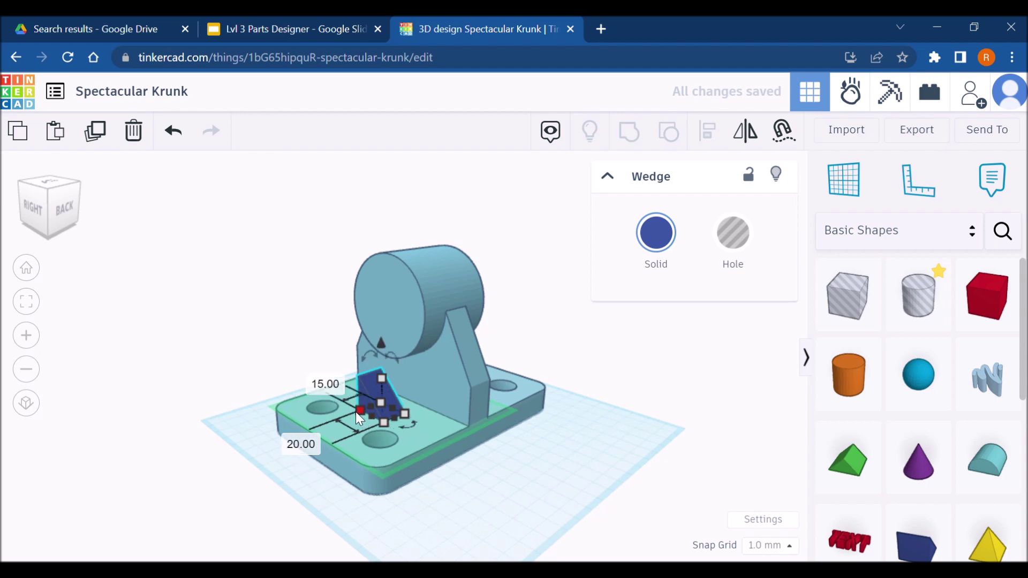
{"action": "left_click", "coordinate": [315, 449]}
{"action": "type", "text": "41"}
{"action": "key", "text": "Return"}
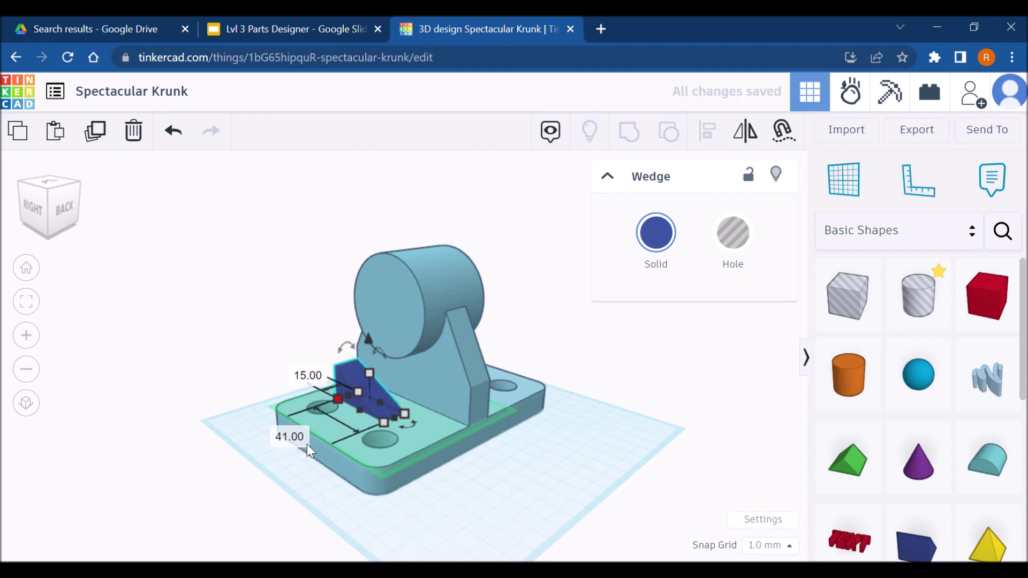
Compare the new wedge with the drawing and rotate it 90° on the base plate to face the central support
{"action": "left_click", "coordinate": [300, 28]}
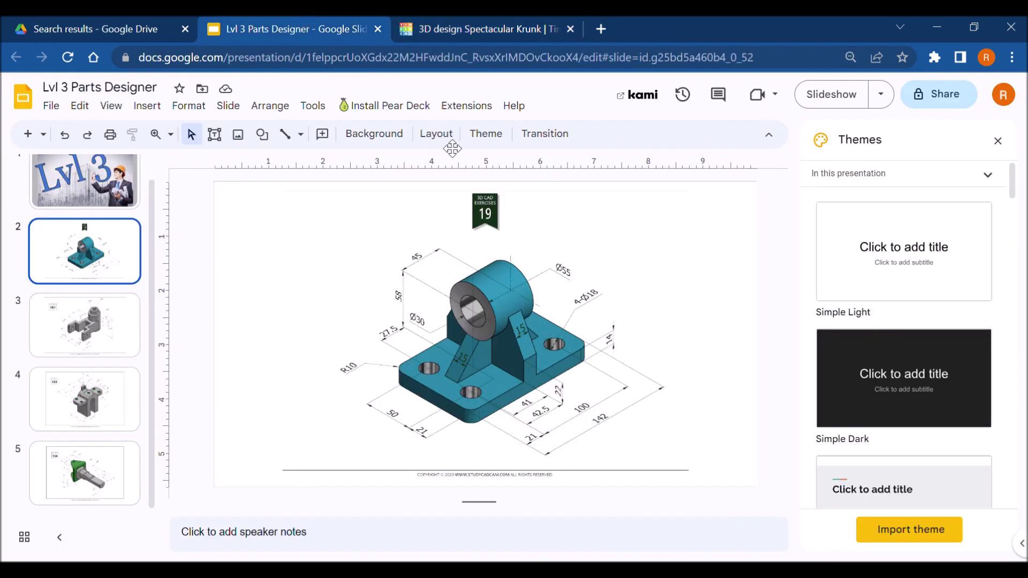
{"action": "left_click", "coordinate": [471, 29]}
{"action": "right_click_drag", "start_coordinate": [496, 310], "coordinate": [388, 426]}
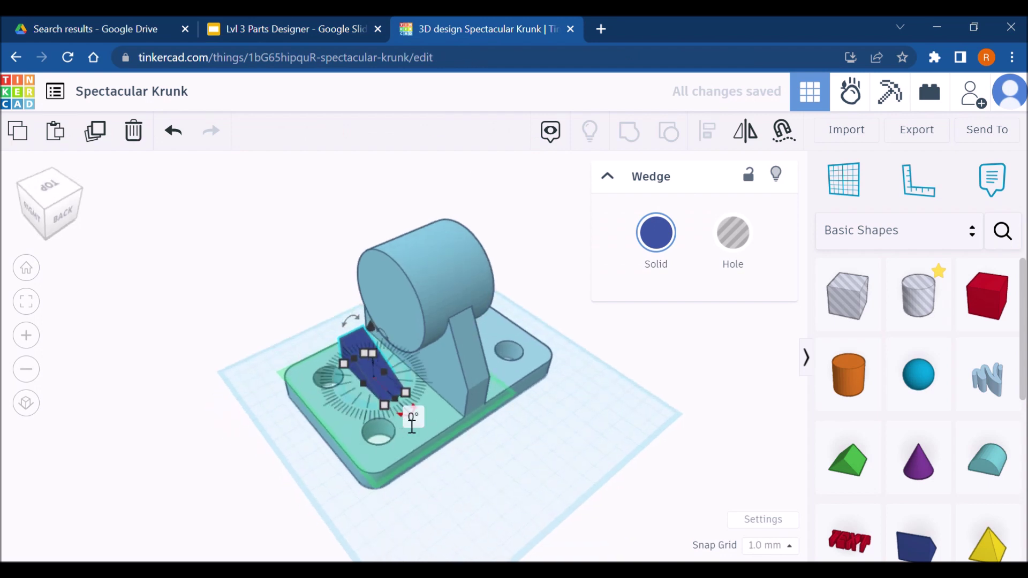
{"action": "left_click", "coordinate": [411, 425]}
{"action": "type", "text": "90"}
{"action": "key", "text": "Return"}
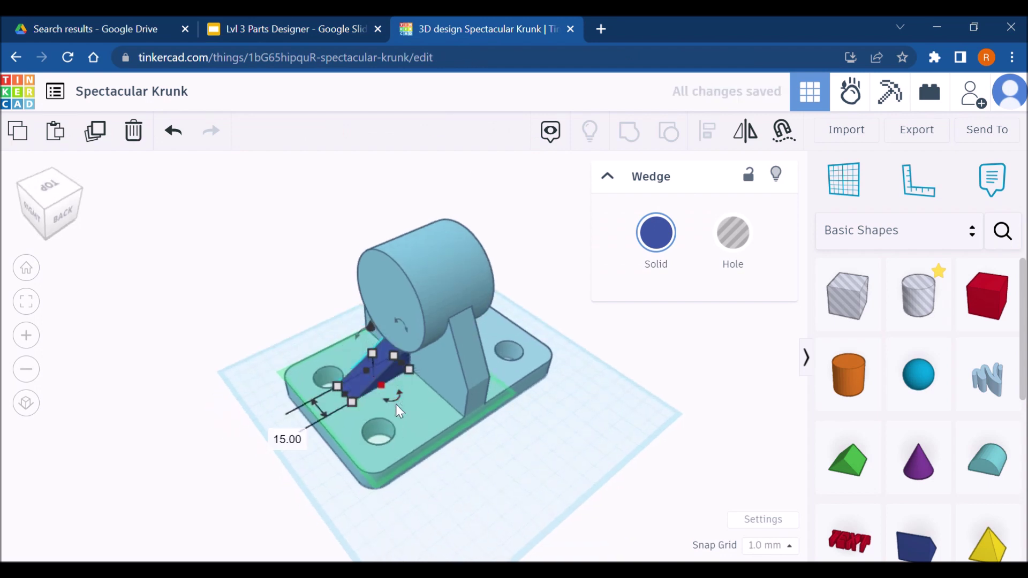
Select the wedge beneath the cylinder and stretch its height to 47 mm
{"action": "left_click_drag", "start_coordinate": [286, 321], "coordinate": [529, 461]}
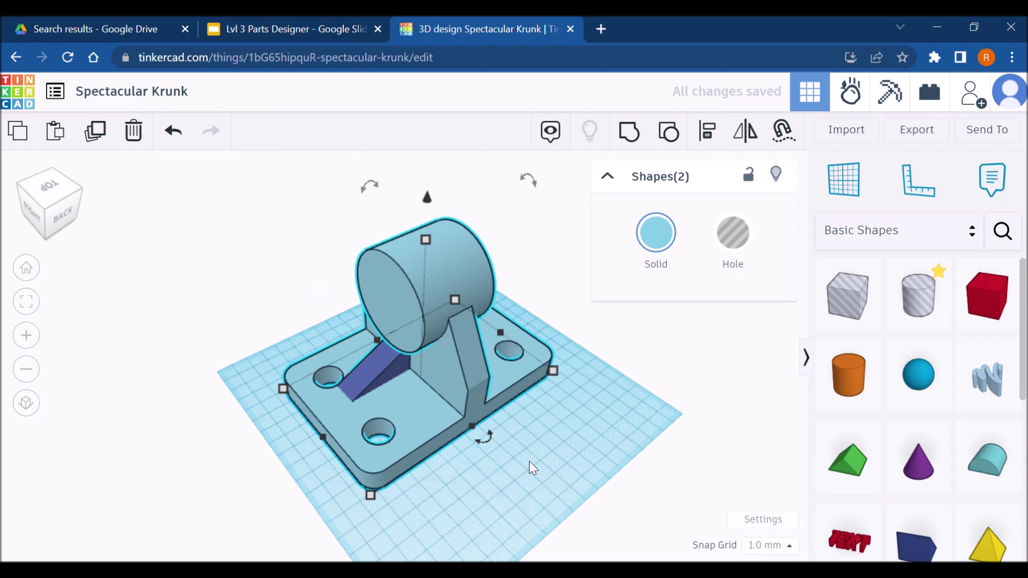
{"action": "left_click", "coordinate": [558, 465]}
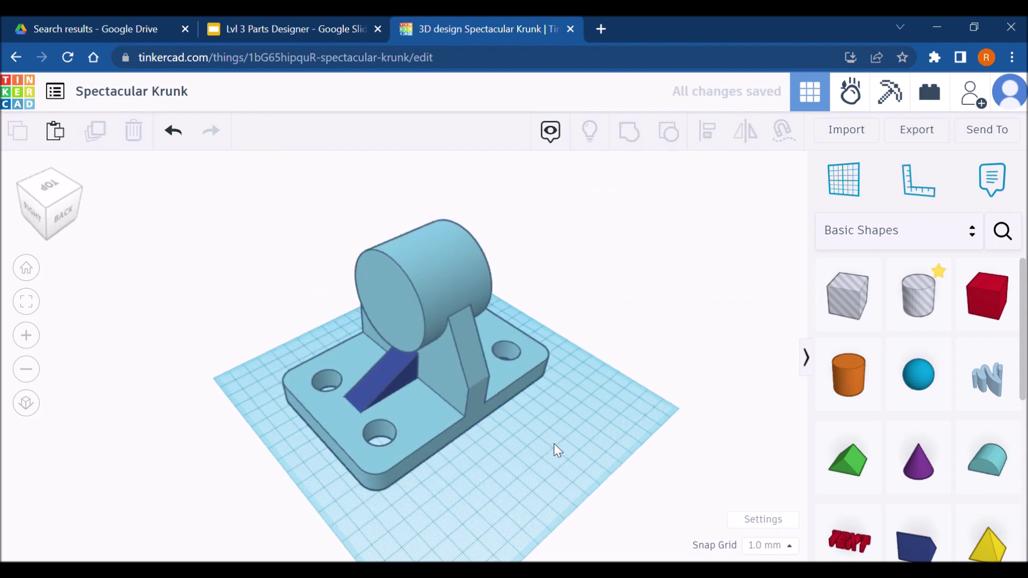
{"action": "scroll", "coordinate": [406, 374], "scroll_direction": "up", "scroll_amount": 4}
{"action": "scroll", "coordinate": [408, 379], "scroll_direction": "up", "scroll_amount": 5}
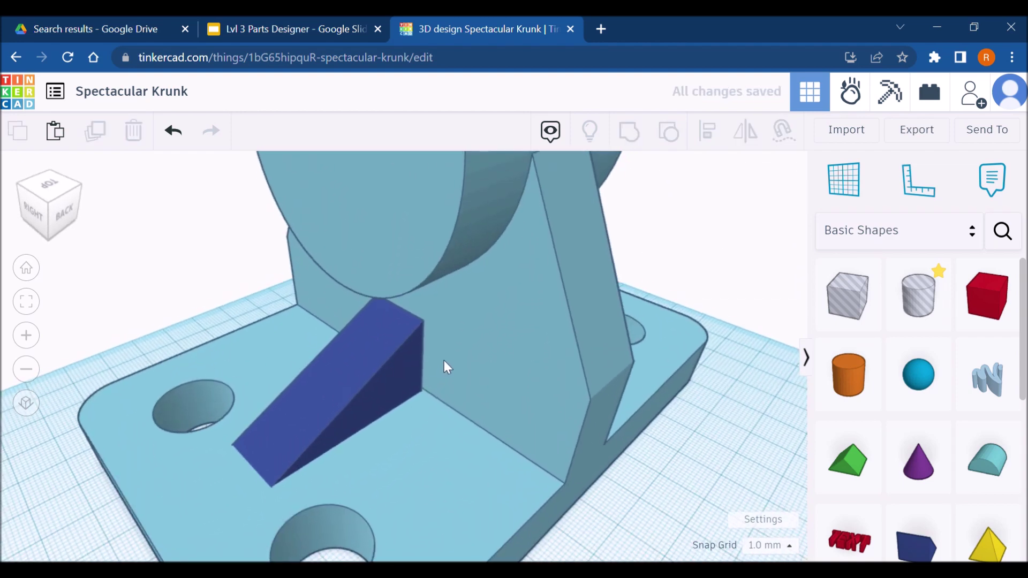
{"action": "left_click", "coordinate": [364, 326]}
{"action": "left_click_drag", "start_coordinate": [325, 330], "coordinate": [333, 195]}
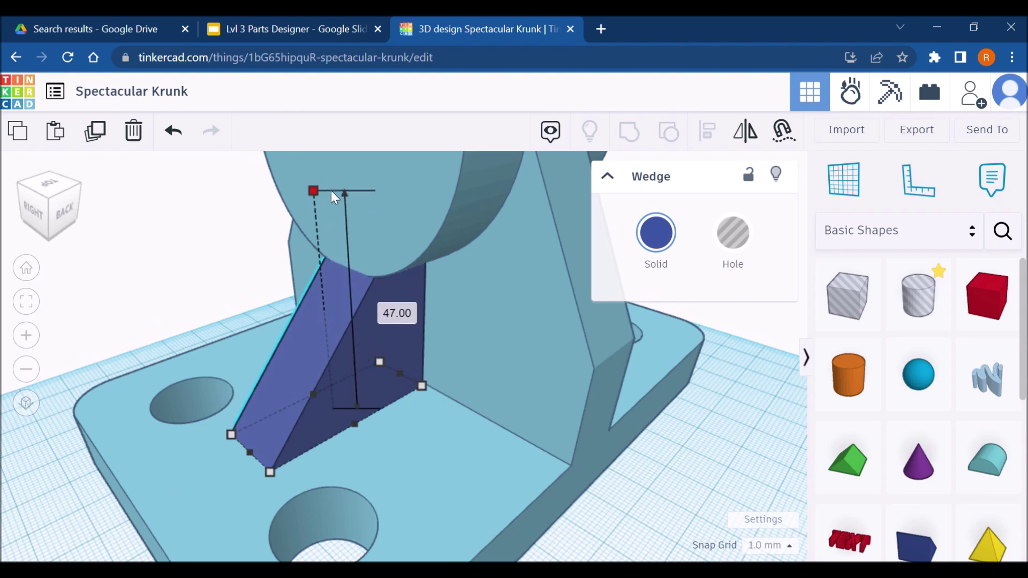
Check the exercise 19 drawing and set the height of the wedge beneath the cylinder to 41 mm
{"action": "left_click", "coordinate": [294, 29]}
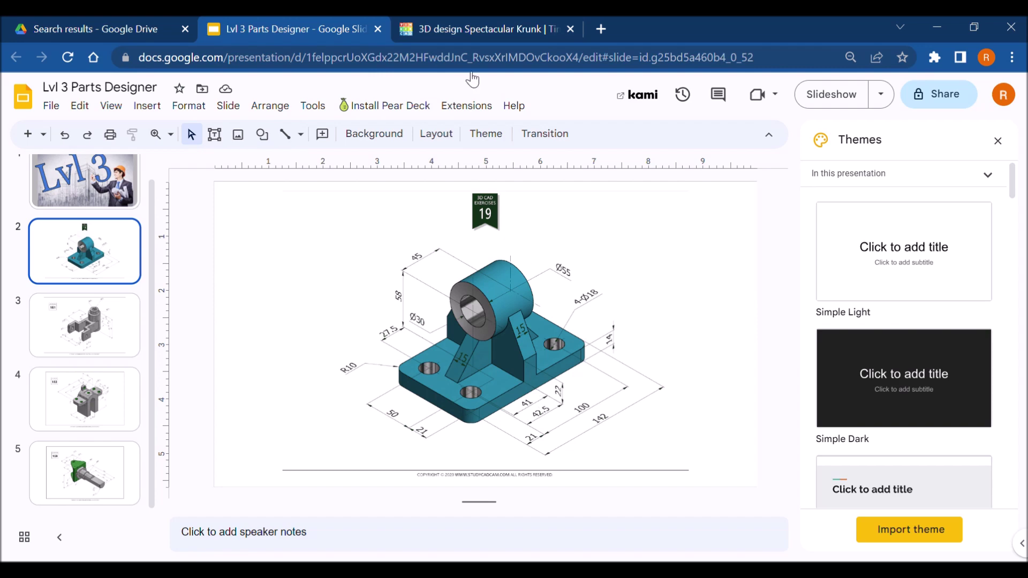
{"action": "left_click", "coordinate": [475, 29]}
{"action": "scroll", "coordinate": [397, 365], "scroll_direction": "down", "scroll_amount": 3}
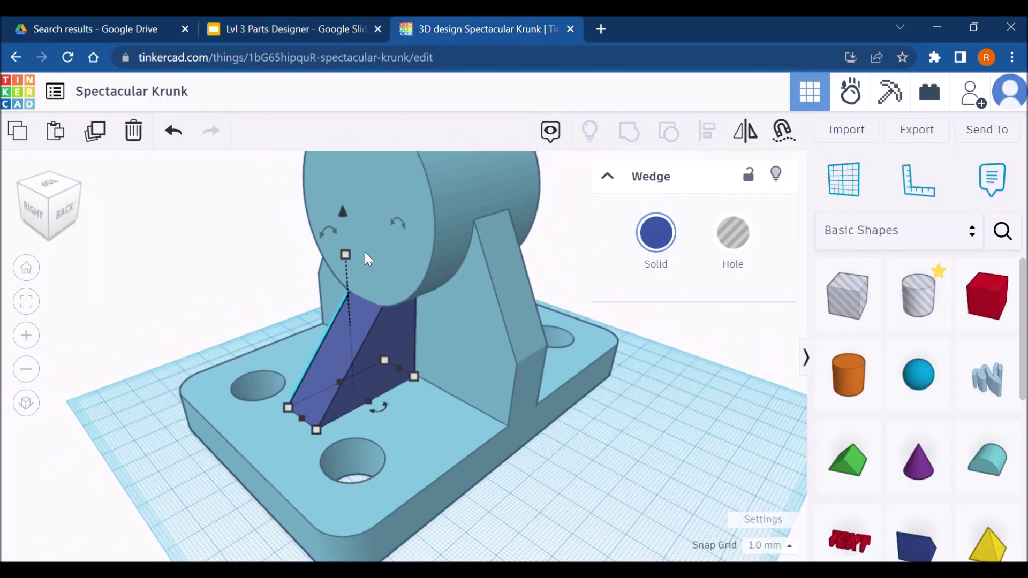
{"action": "mouse_move", "coordinate": [345, 255]}
{"action": "type", "text": "4"}
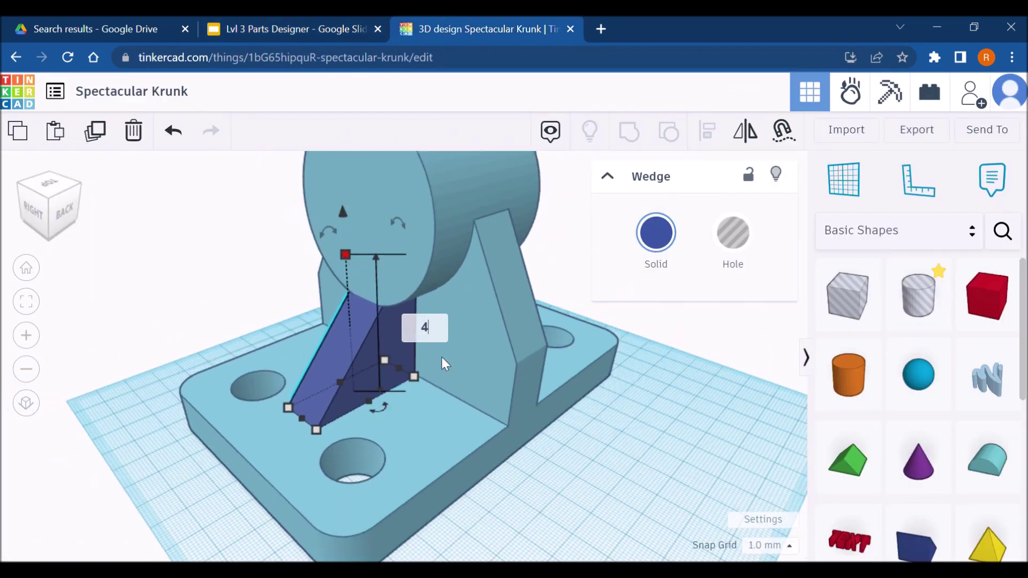
{"action": "type", "text": "1"}
{"action": "key", "text": "Return"}
{"action": "left_click", "coordinate": [629, 457]}
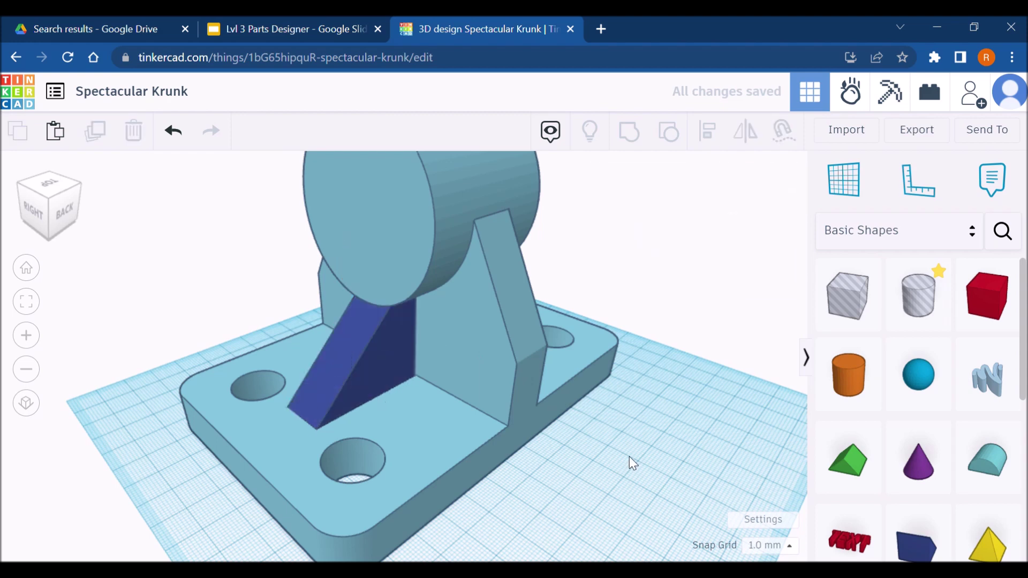
Compare the wedge with the drawing, add its mirrored counterpart on the support's opposite face, and group everything into one shape
{"action": "right_click_drag", "start_coordinate": [628, 456], "coordinate": [514, 424]}
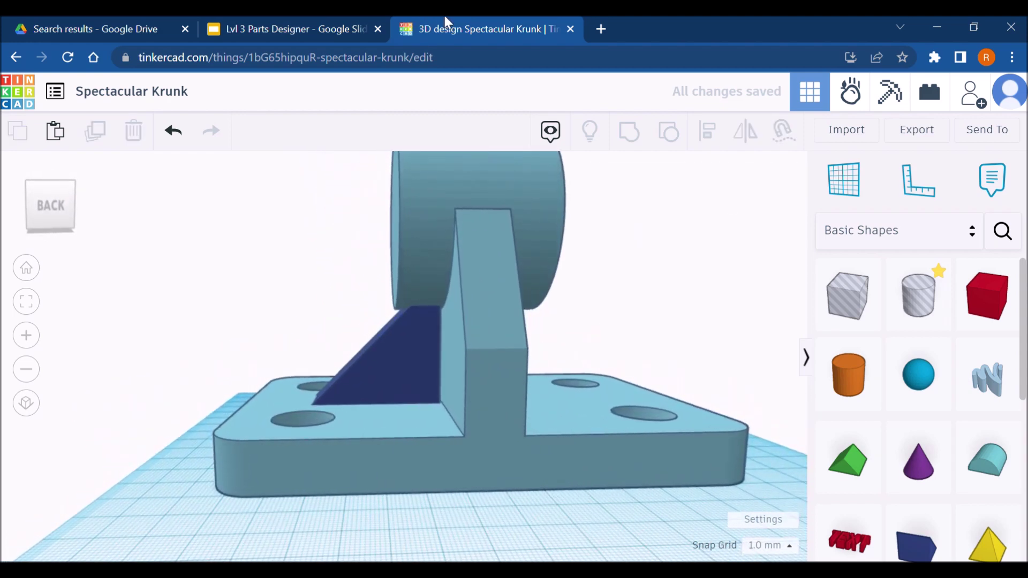
{"action": "left_click", "coordinate": [266, 29]}
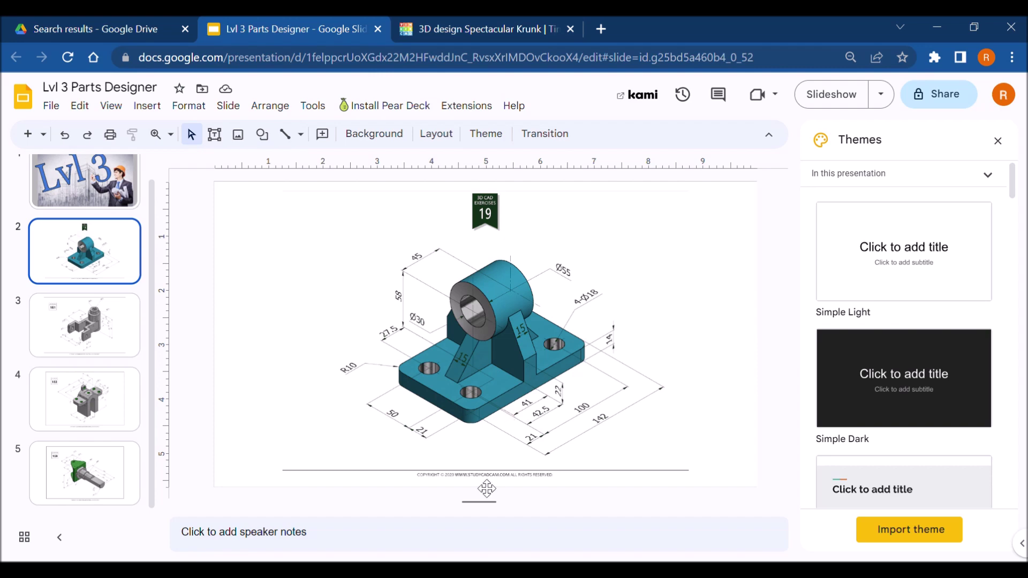
{"action": "left_click", "coordinate": [403, 28]}
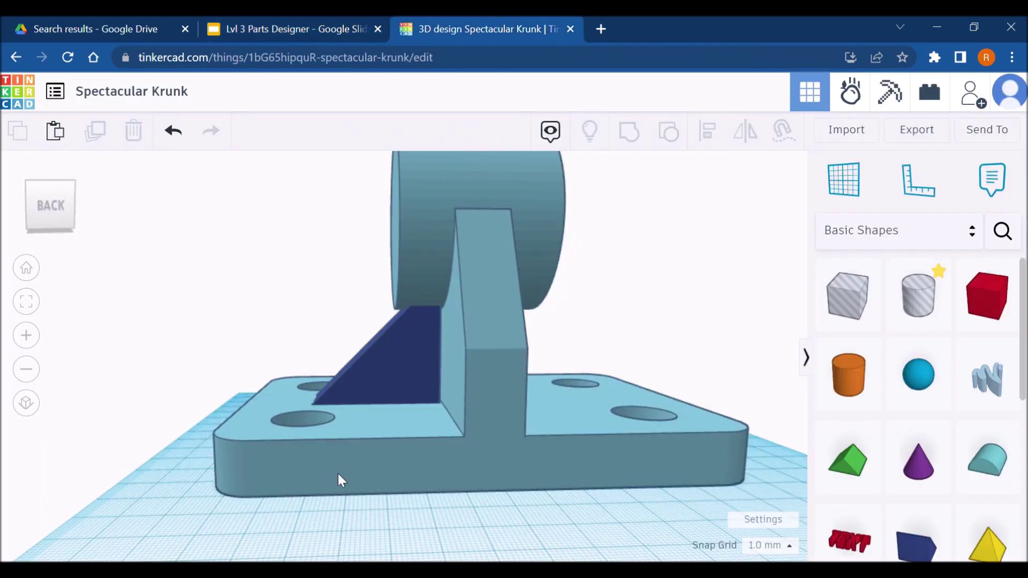
{"action": "left_click", "coordinate": [412, 408]}
{"action": "right_click_drag", "start_coordinate": [381, 498], "coordinate": [541, 487]}
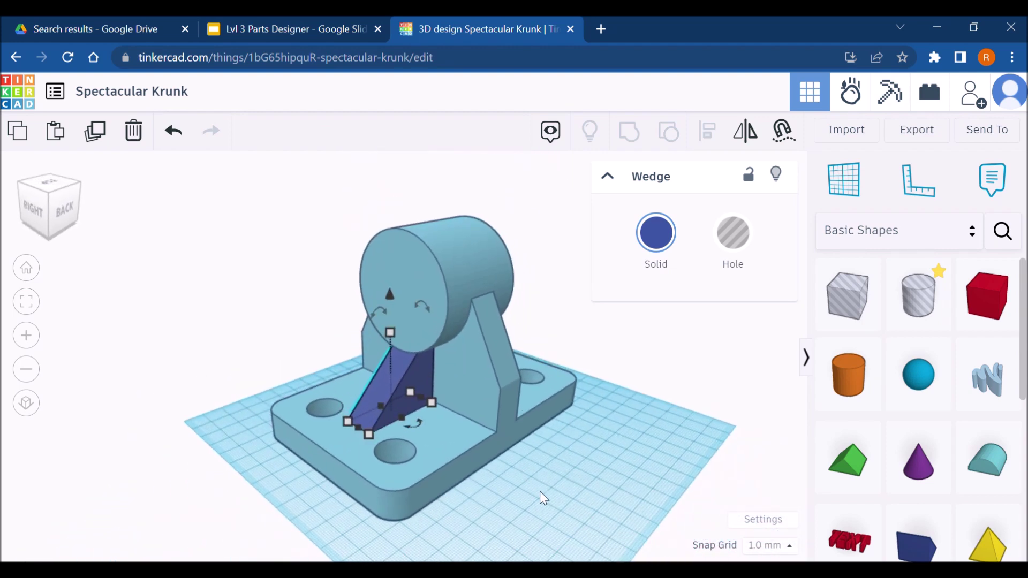
{"action": "left_click", "coordinate": [487, 392]}
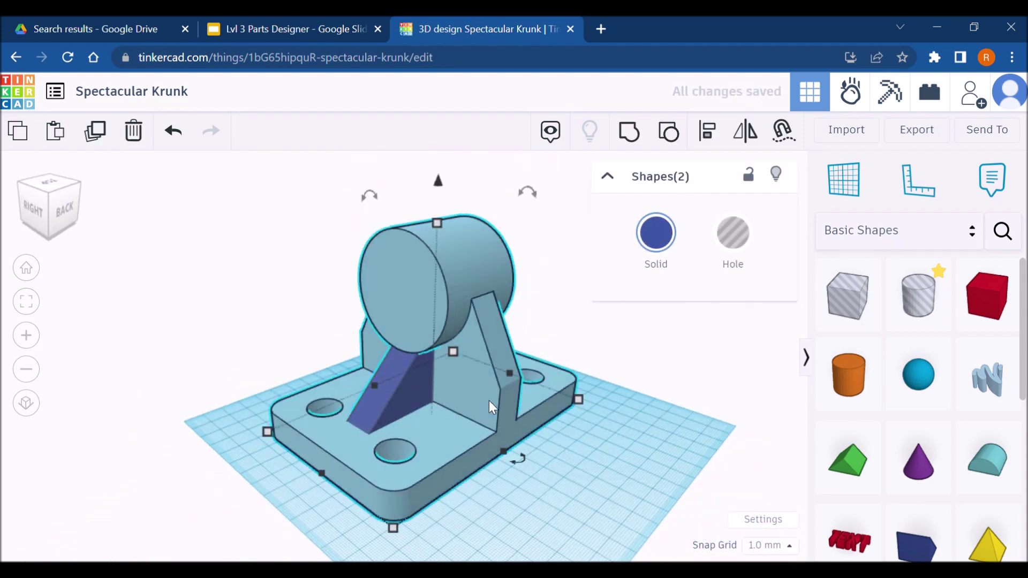
{"action": "left_click", "coordinate": [563, 426]}
{"action": "left_click", "coordinate": [537, 434]}
{"action": "left_click_drag", "start_coordinate": [516, 463], "coordinate": [364, 383]}
{"action": "left_click_drag", "start_coordinate": [641, 495], "coordinate": [171, 263]}
{"action": "key", "text": "ctrl+g"}
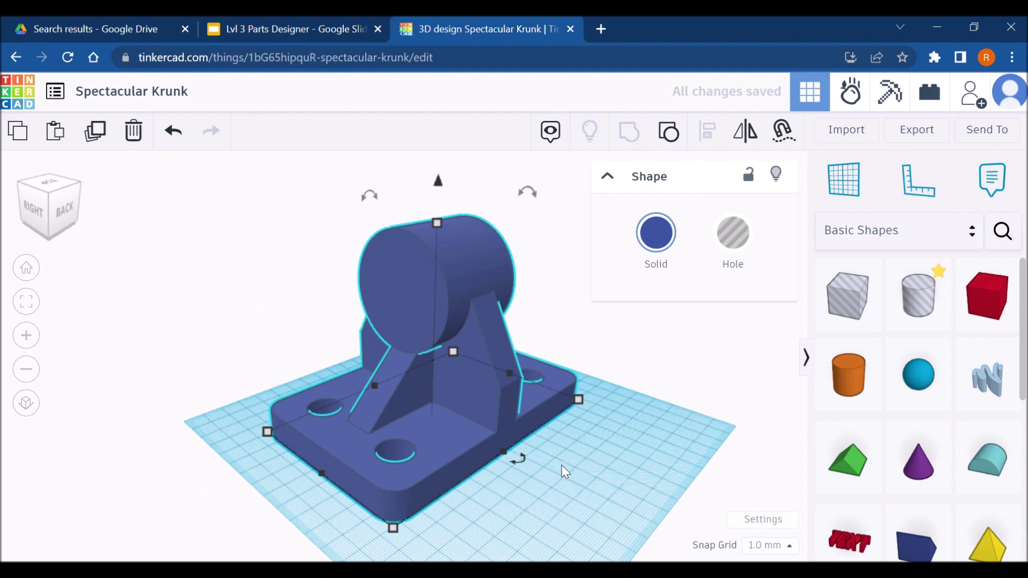
Recolour the grouped bracket with the pale turquoise preset
{"action": "left_click", "coordinate": [547, 440]}
{"action": "left_click", "coordinate": [503, 303]}
{"action": "left_click", "coordinate": [659, 232]}
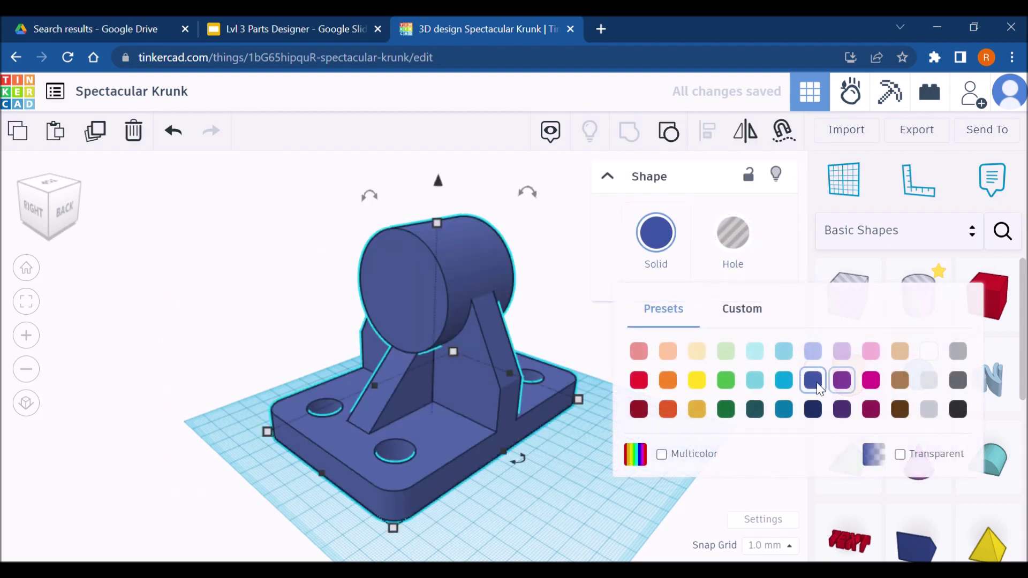
{"action": "left_click", "coordinate": [755, 350]}
{"action": "left_click", "coordinate": [524, 498]}
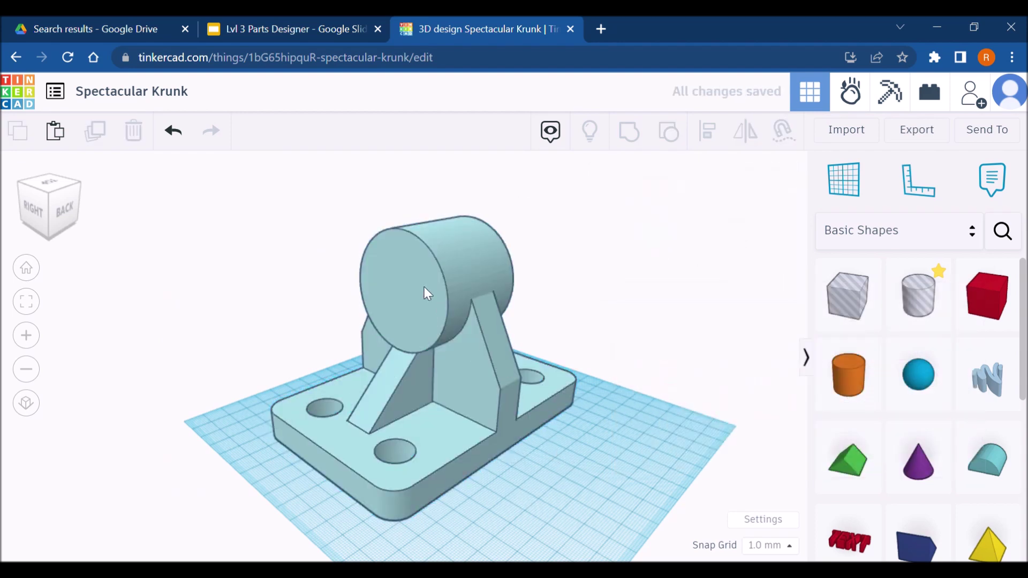
Check the bore dimension in the exercise 19 drawing and place a cylinder hole on the end face of the bracket's large cylinder
{"action": "left_click", "coordinate": [393, 280]}
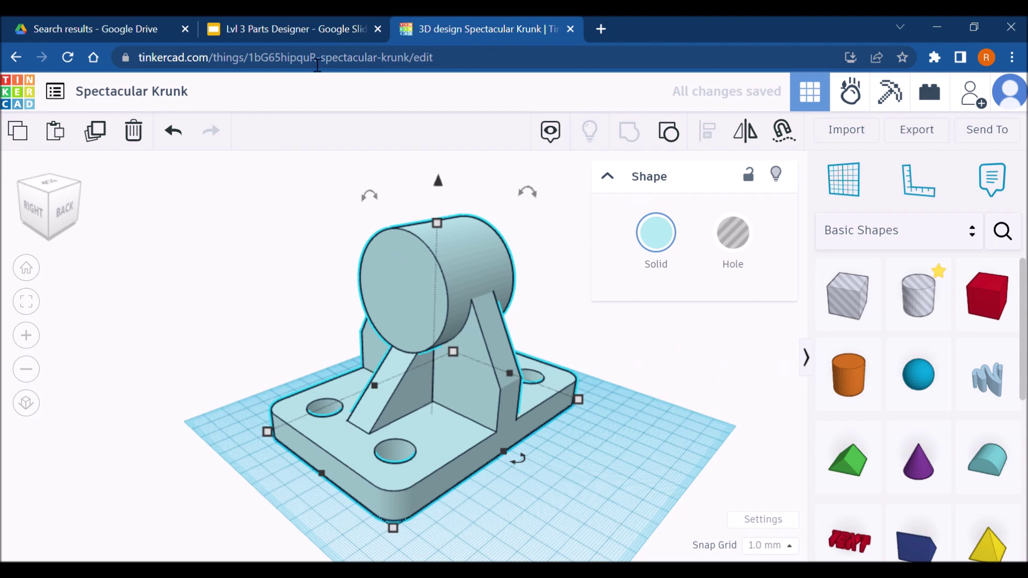
{"action": "left_click", "coordinate": [263, 17]}
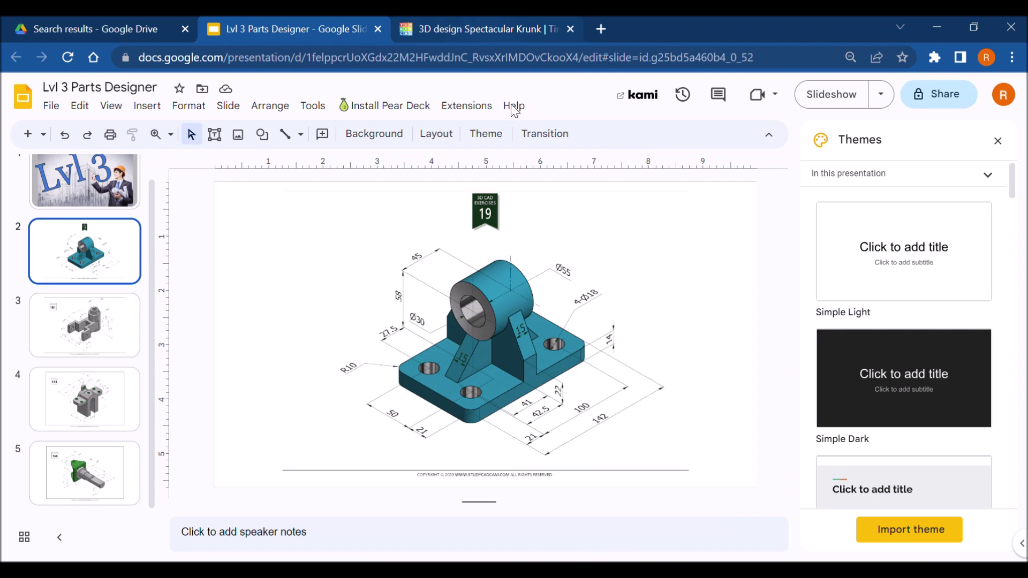
{"action": "left_click", "coordinate": [481, 26]}
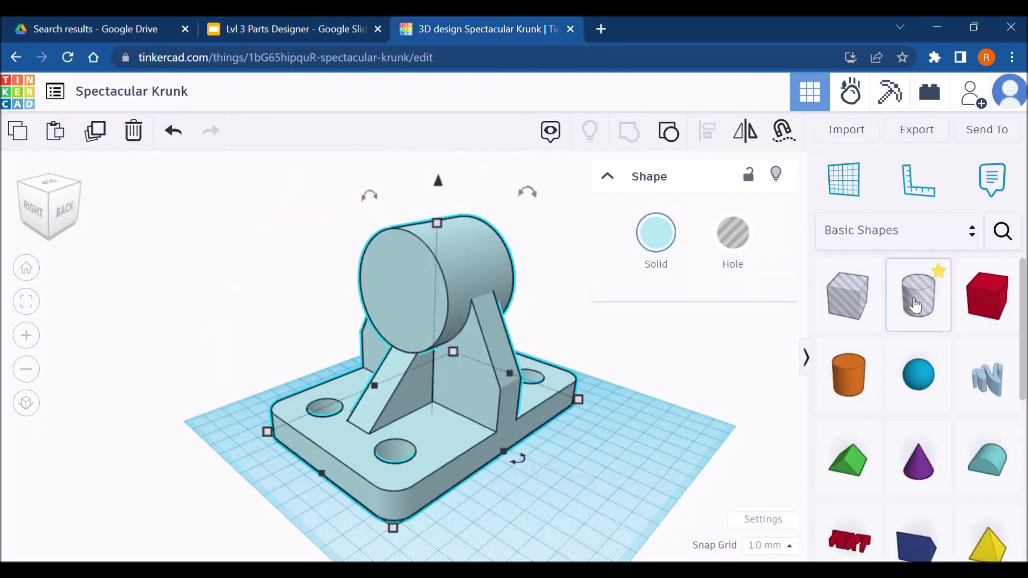
{"action": "left_click_drag", "start_coordinate": [917, 298], "coordinate": [459, 317]}
{"action": "right_click_drag", "start_coordinate": [457, 313], "coordinate": [484, 283]}
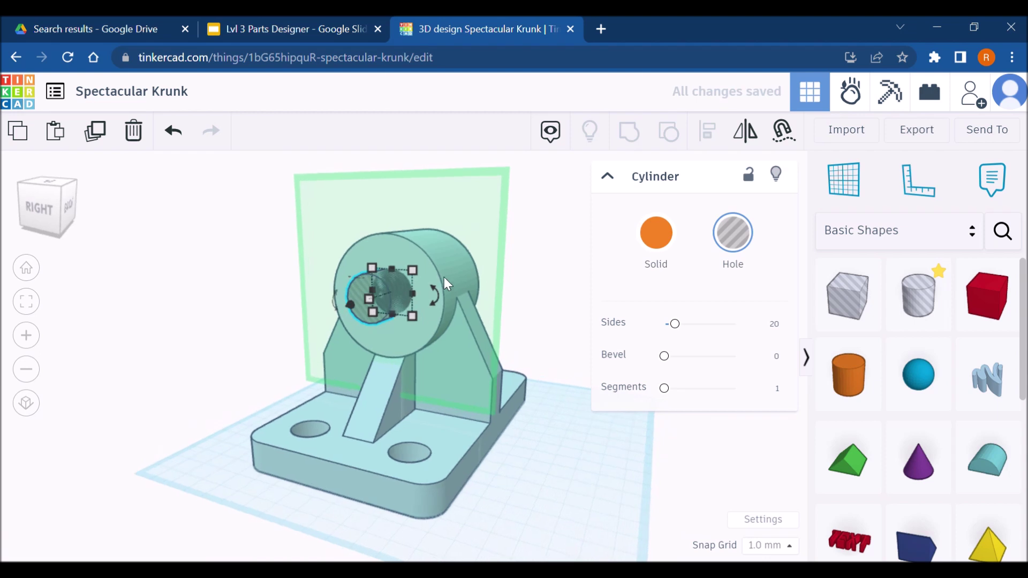
Scale the cylinder hole uniformly to a 30 mm diameter and set its sides to 64
{"action": "left_click_drag", "start_coordinate": [414, 271], "coordinate": [421, 266]}
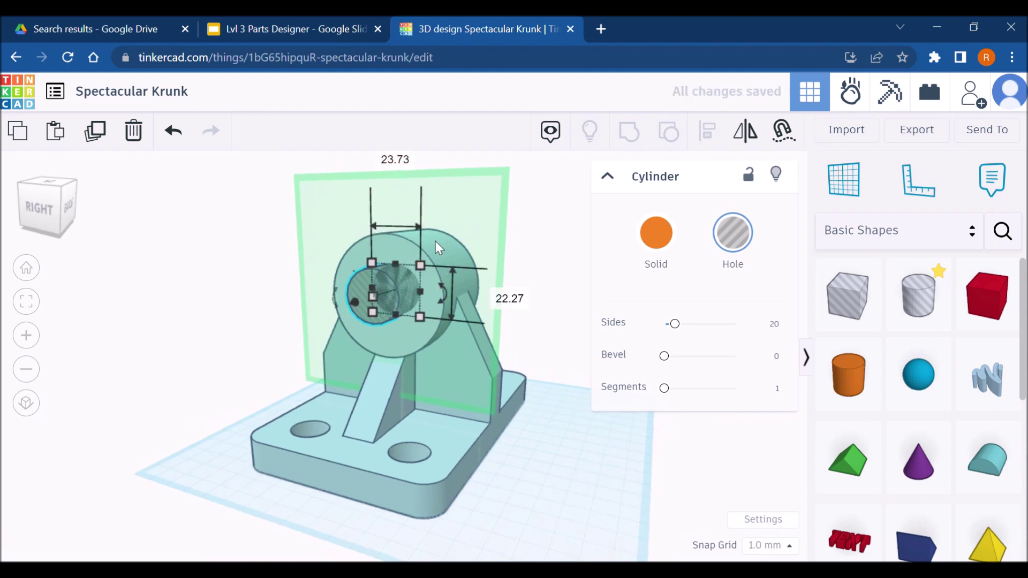
{"action": "key", "text": "ctrl+z"}
{"action": "left_click_drag", "start_coordinate": [378, 274], "coordinate": [419, 251]}
{"action": "left_click", "coordinate": [463, 284]}
{"action": "type", "text": "30"}
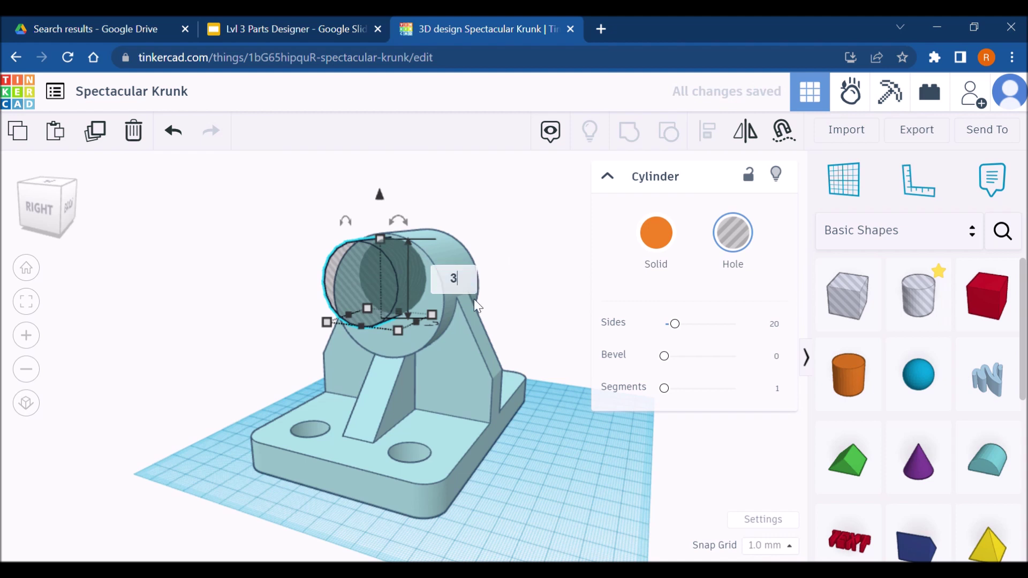
{"action": "key", "text": "Return"}
{"action": "left_click", "coordinate": [781, 328]}
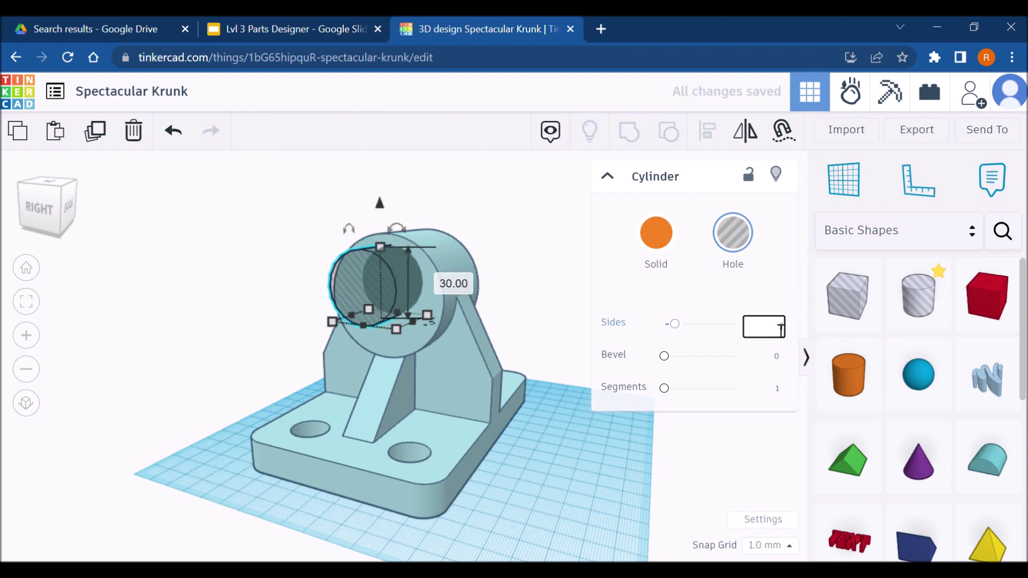
{"action": "key", "text": "Return"}
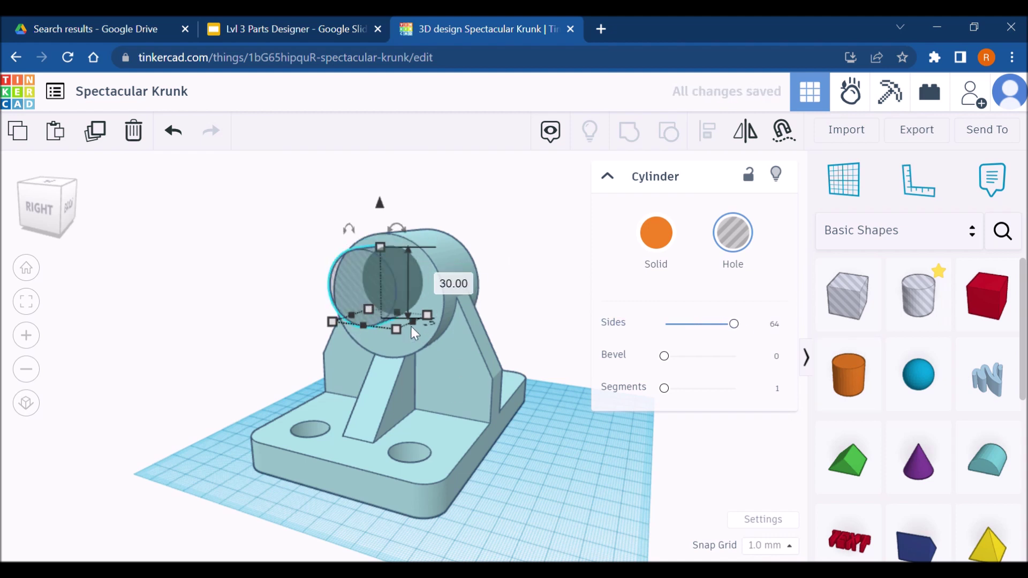
Align the cylinder hole with the bracket's centre, both across its width and vertically
{"action": "key", "text": "ctrl+a"}
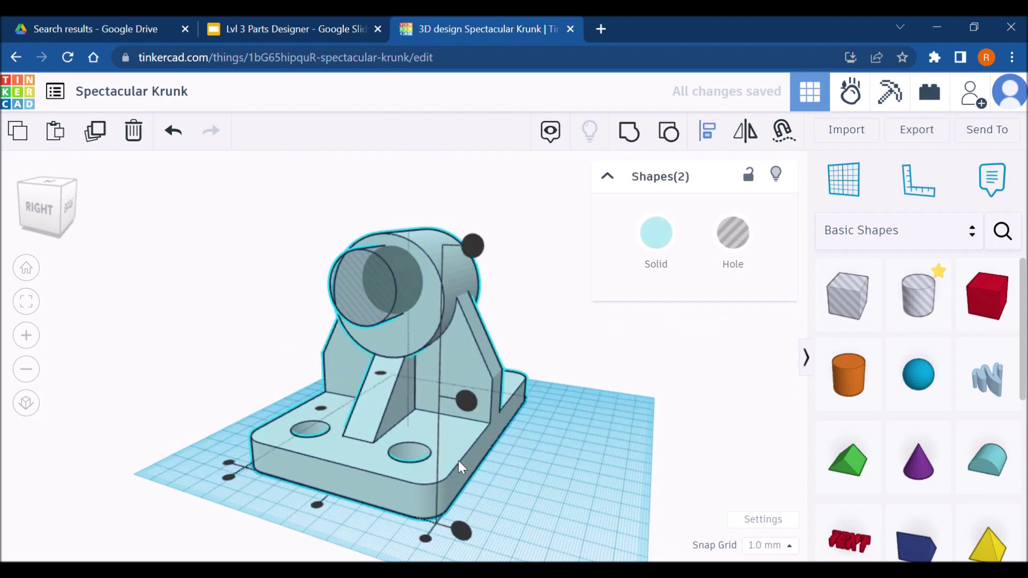
{"action": "right_click_drag", "start_coordinate": [320, 506], "coordinate": [540, 410]}
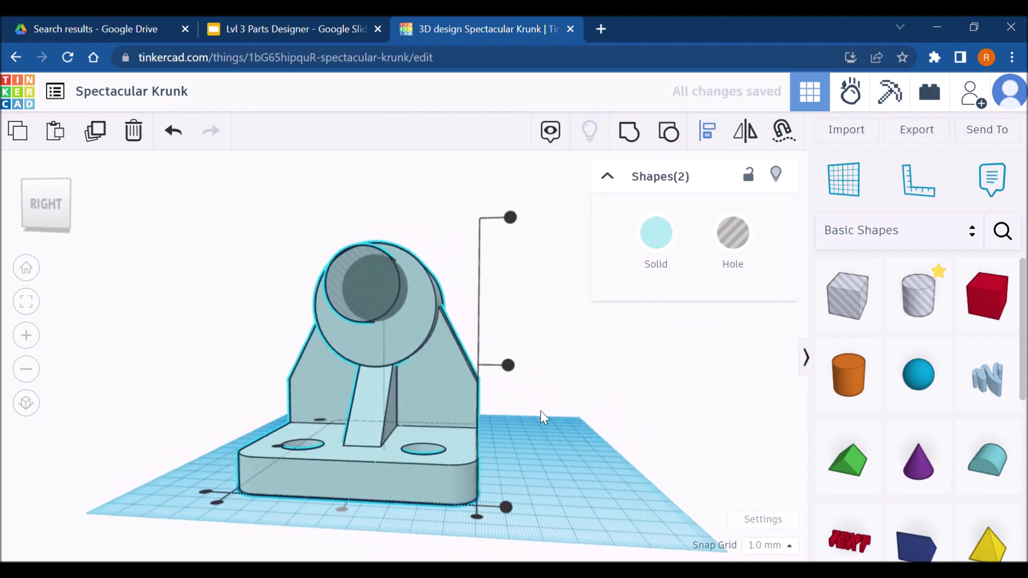
{"action": "left_click", "coordinate": [509, 365]}
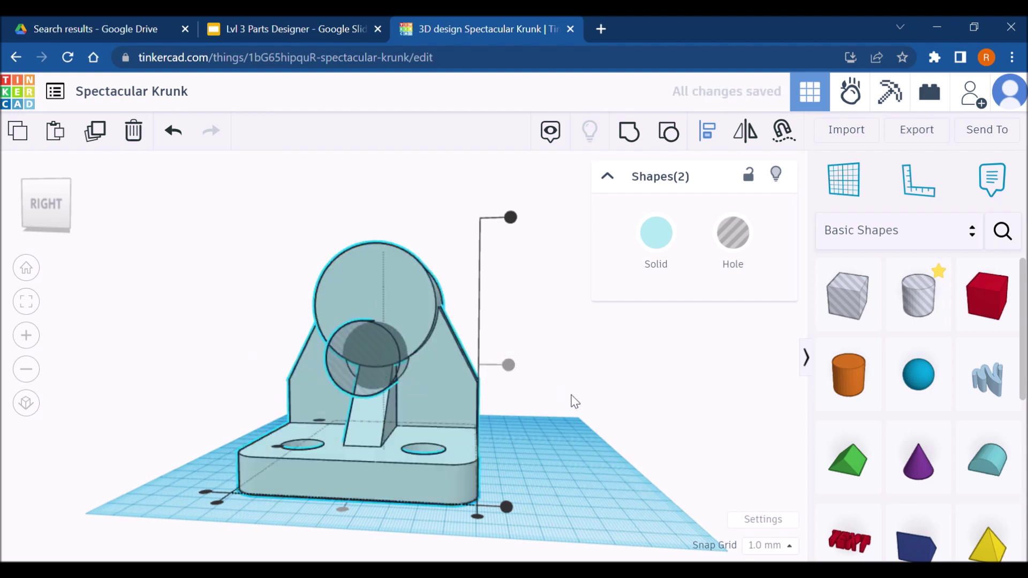
{"action": "left_click", "coordinate": [553, 395]}
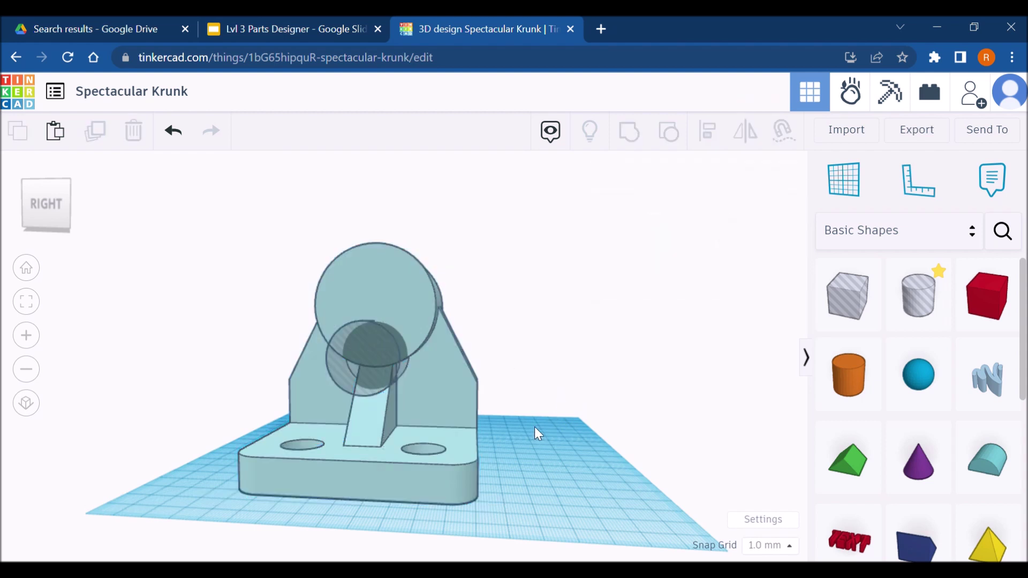
Measure the bracket's overall height and check the cylinder's dimensions in the exercise 19 drawing to locate the hole's centre
{"action": "right_click_drag", "start_coordinate": [534, 428], "coordinate": [508, 442]}
{"action": "left_click", "coordinate": [423, 315]}
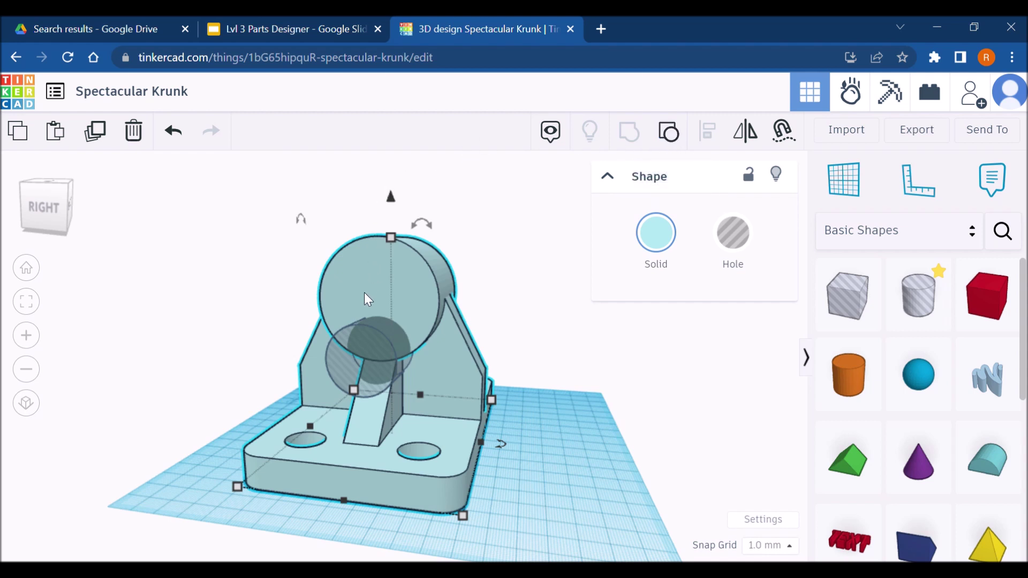
{"action": "right_click_drag", "start_coordinate": [421, 262], "coordinate": [438, 236]}
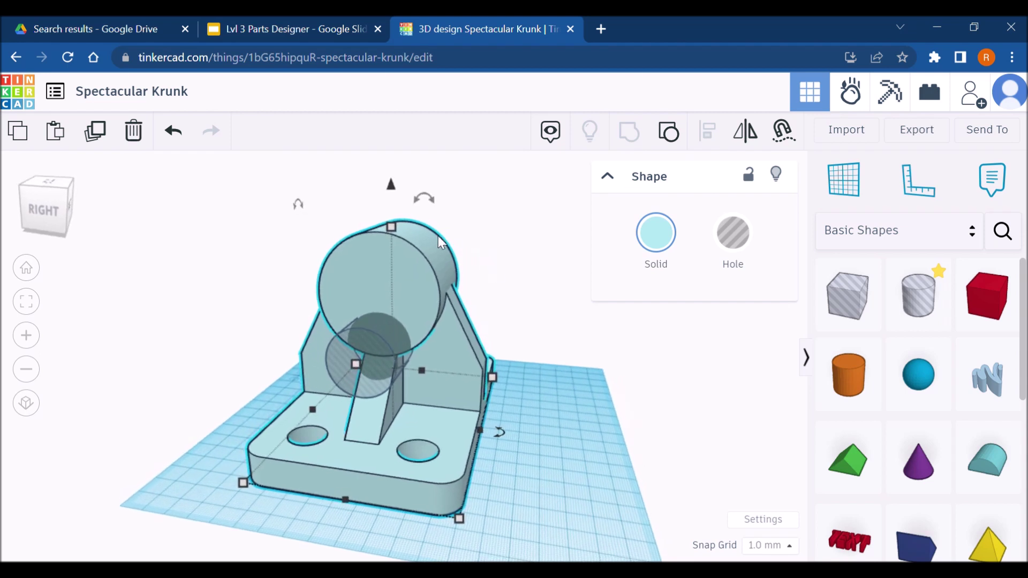
{"action": "left_click", "coordinate": [551, 335]}
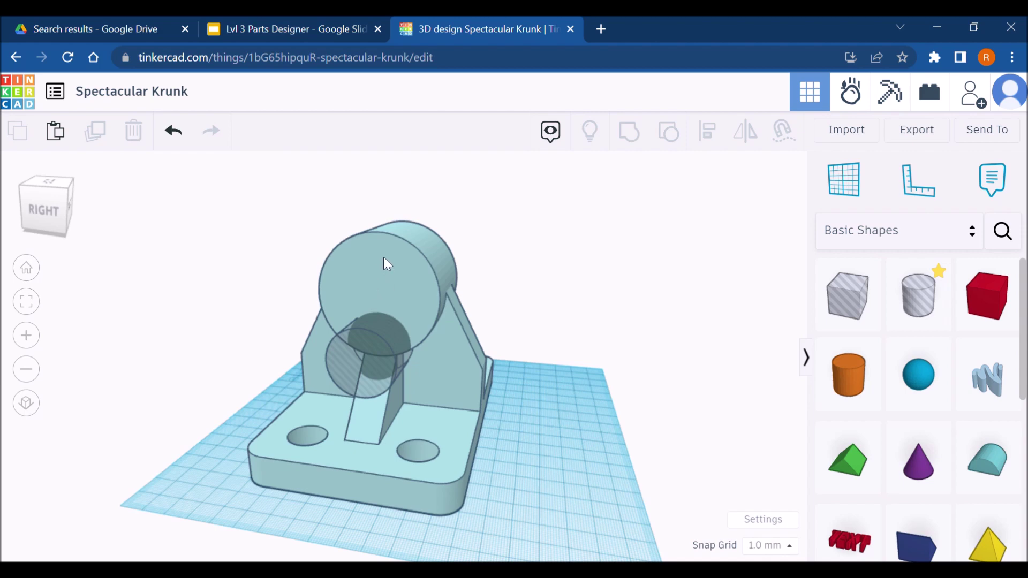
{"action": "left_click", "coordinate": [273, 26]}
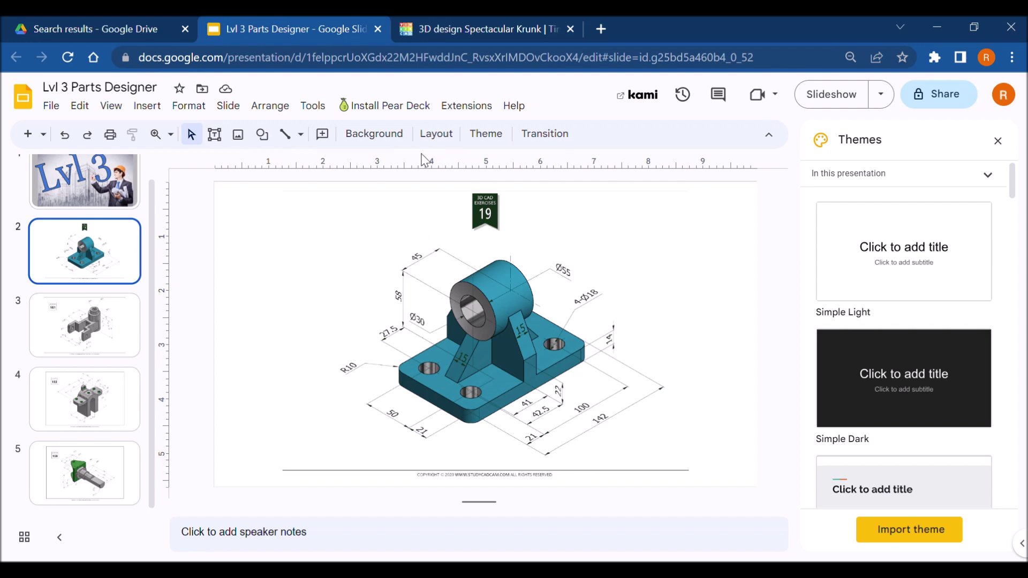
{"action": "left_click", "coordinate": [490, 18]}
Place a ruler on the workplane beside the base and set the cylinder hole's height above the workplane to 72 mm
{"action": "left_click", "coordinate": [365, 333]}
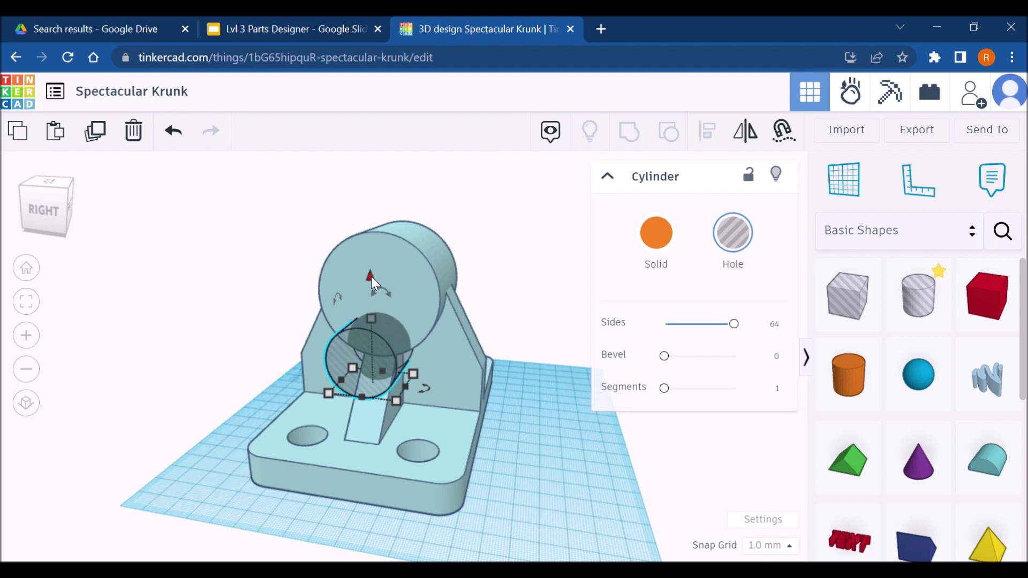
{"action": "left_click", "coordinate": [917, 181]}
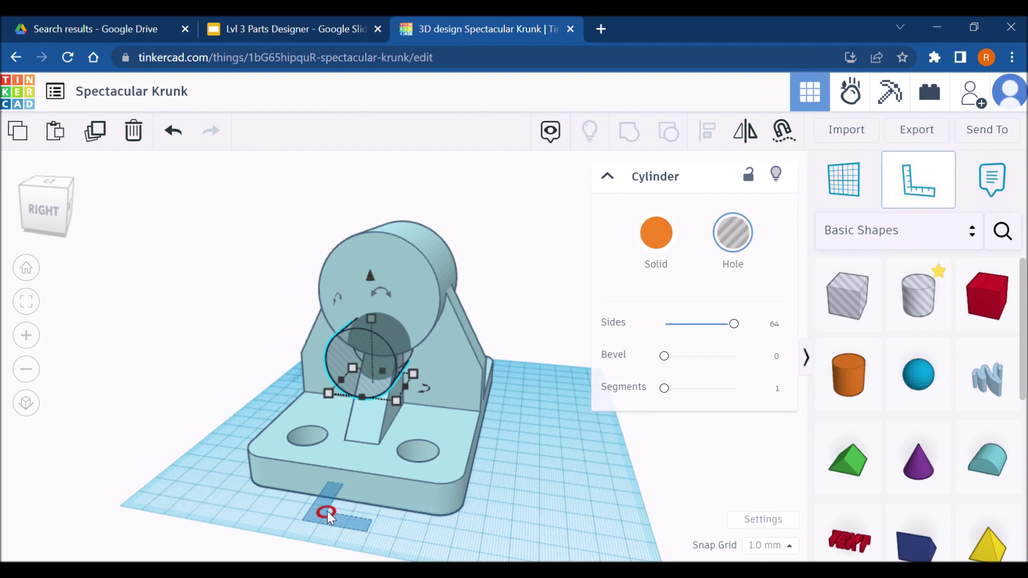
{"action": "left_click", "coordinate": [326, 512]}
{"action": "right_click_drag", "start_coordinate": [480, 410], "coordinate": [327, 395]}
{"action": "left_click", "coordinate": [519, 408]}
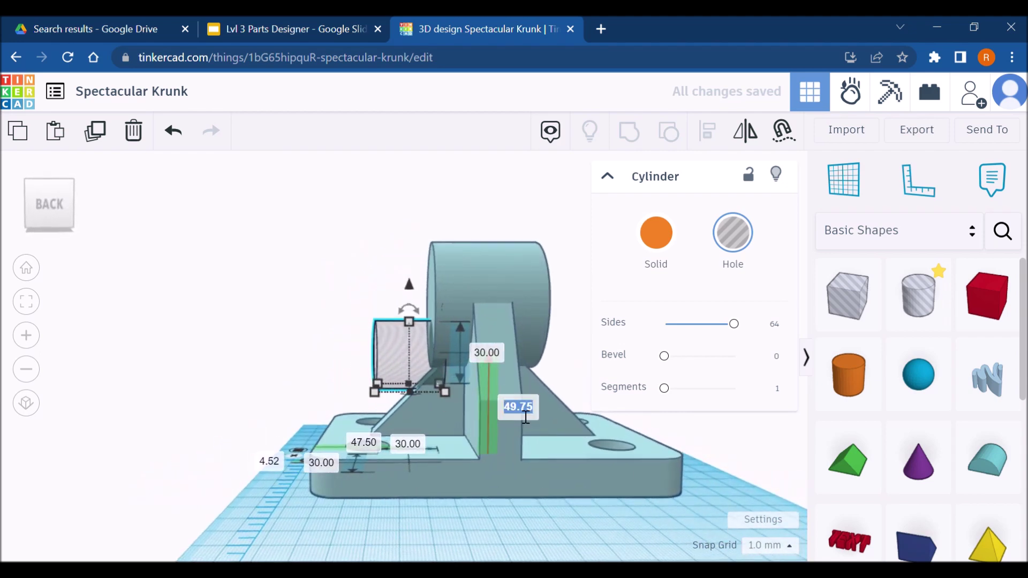
{"action": "type", "text": "72"}
{"action": "key", "text": "Return"}
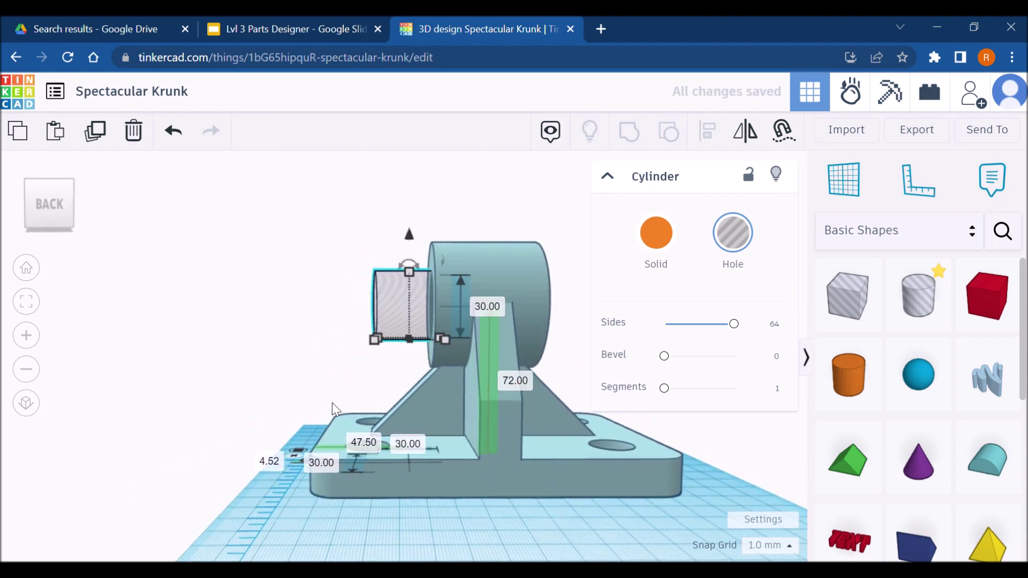
{"action": "right_click_drag", "start_coordinate": [332, 404], "coordinate": [307, 451]}
{"action": "left_click", "coordinate": [307, 452]}
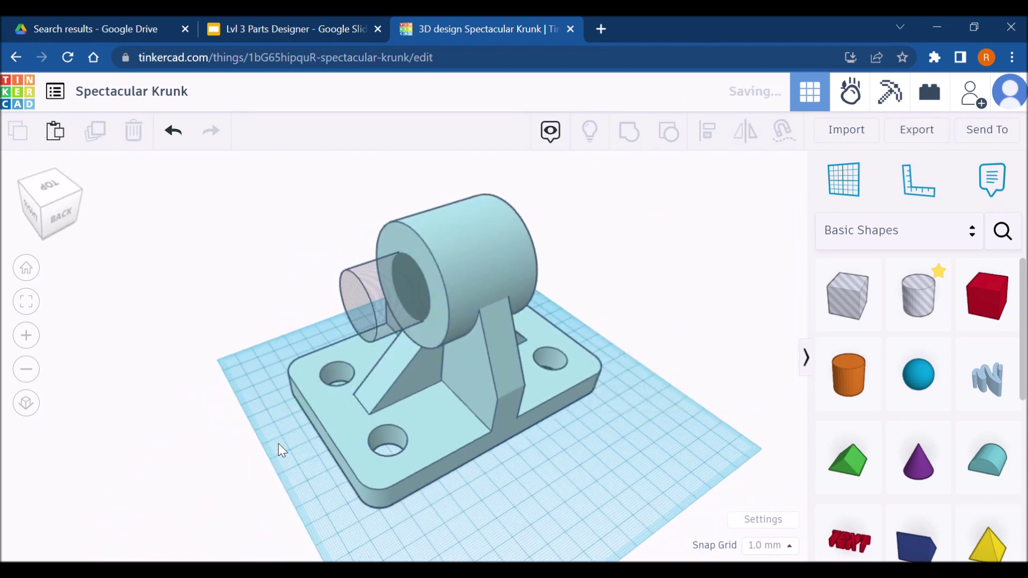
Lengthen the cylinder hole to about 95 mm and move it along its axis until it passes through both ends of the large cylinder
{"action": "left_click", "coordinate": [373, 317]}
{"action": "left_click_drag", "start_coordinate": [356, 330], "coordinate": [210, 400]}
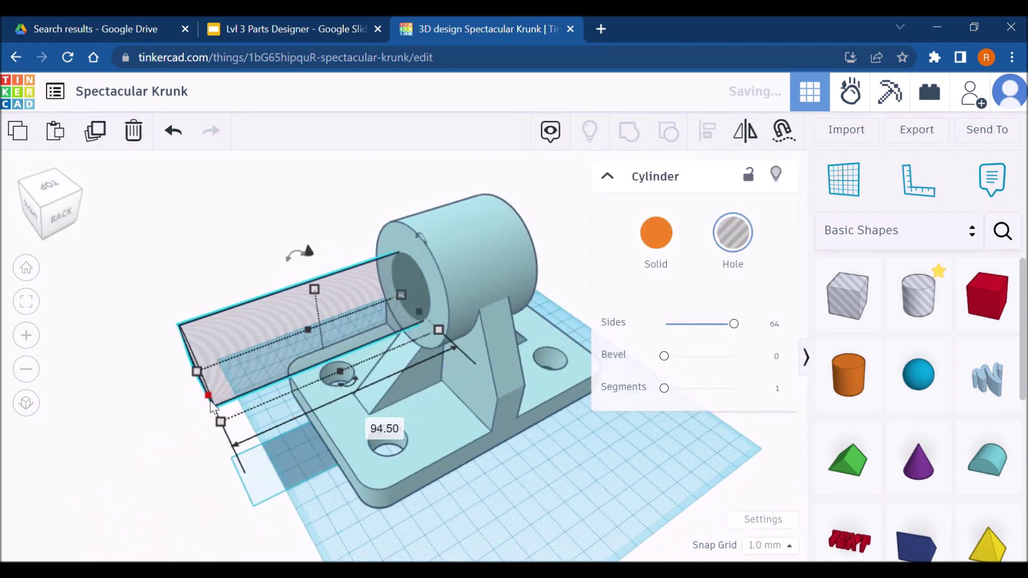
{"action": "key", "text": "ctrl+z"}
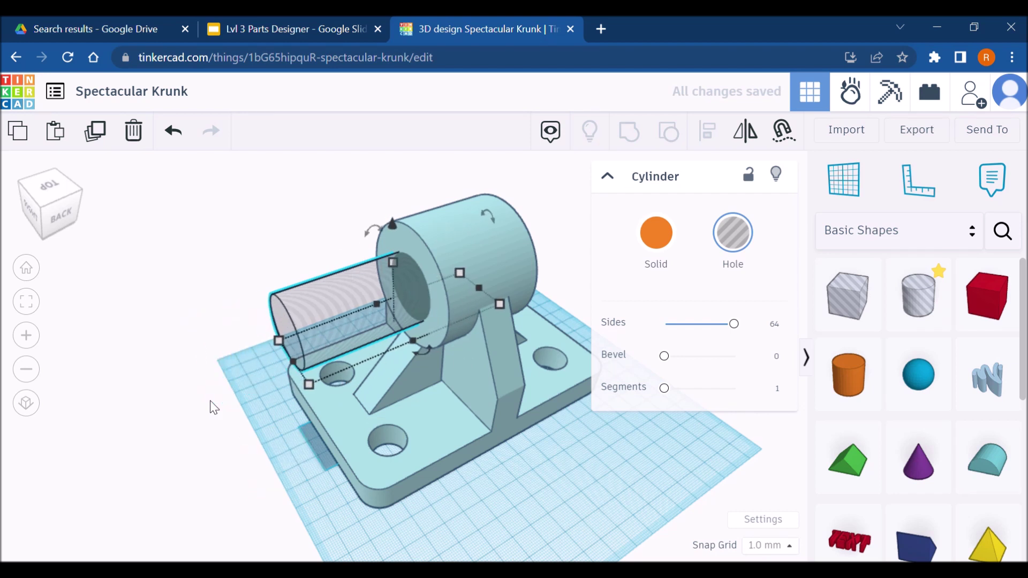
{"action": "key", "text": "Right"}
{"action": "key", "text": "Right"}
{"action": "key", "text": "Right"}
{"action": "key", "text": "Right"}
{"action": "key", "text": "Right"}
{"action": "key", "text": "Right"}
{"action": "key", "text": "Right"}
{"action": "key", "text": "Right"}
{"action": "key", "text": "Right"}
{"action": "key", "text": "Right"}
{"action": "key", "text": "Right"}
{"action": "key", "text": "Right"}
{"action": "key", "text": "Right"}
Group the cylinder hole with the whole bracket to cut the bore through the large cylinder
{"action": "scroll", "coordinate": [387, 385], "scroll_direction": "down", "scroll_amount": 1}
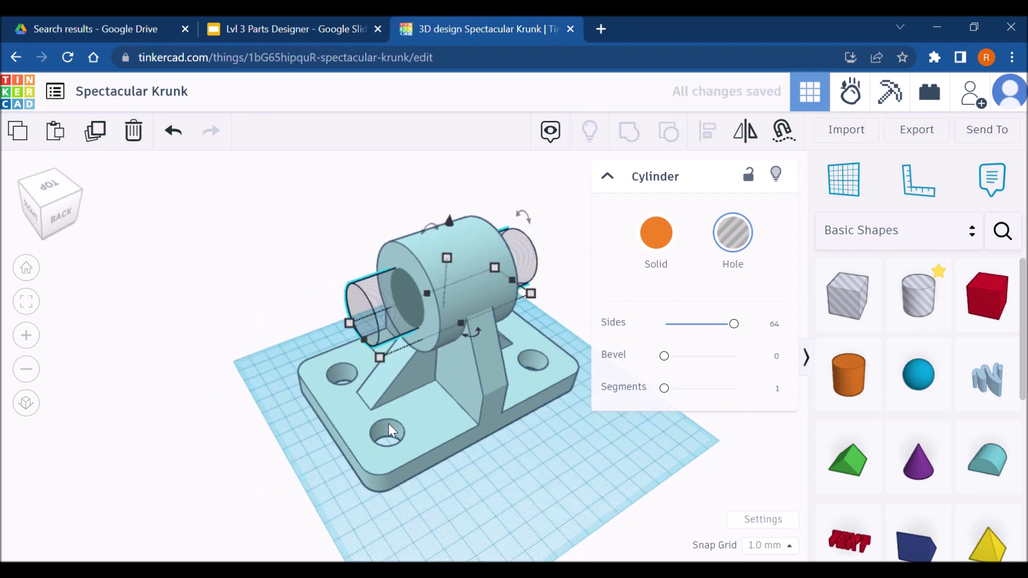
{"action": "key", "text": "ctrl+a"}
{"action": "key", "text": "ctrl+g"}
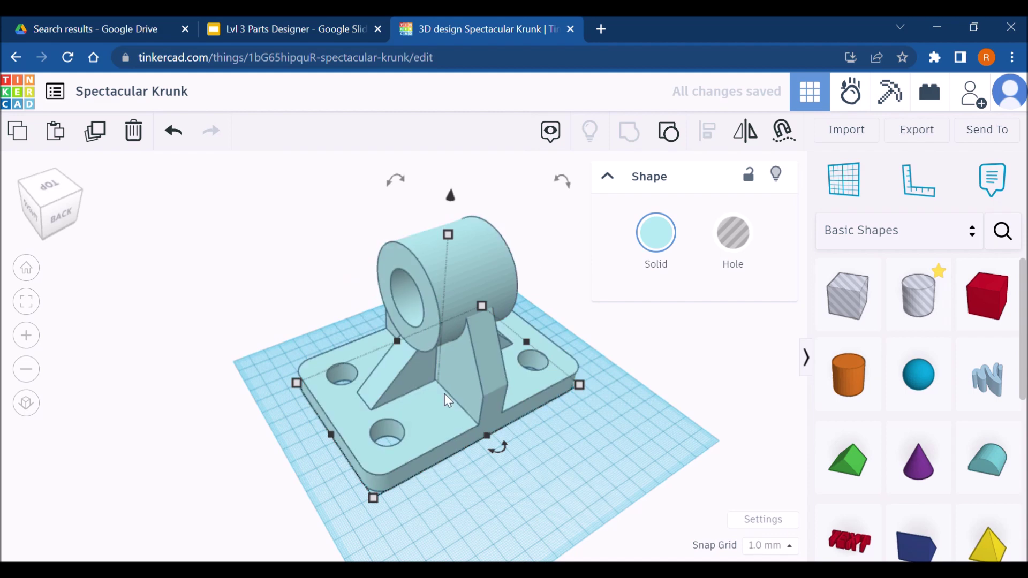